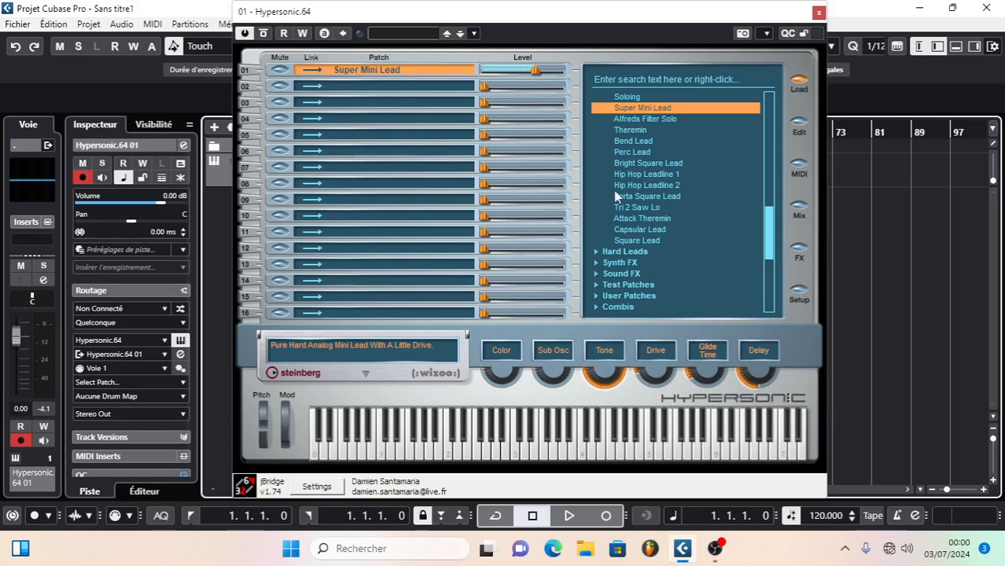
- Load the Gangsta Whine patch from Soft Leads and audition it on the virtual keyboard
drag(771, 236, 774, 210)
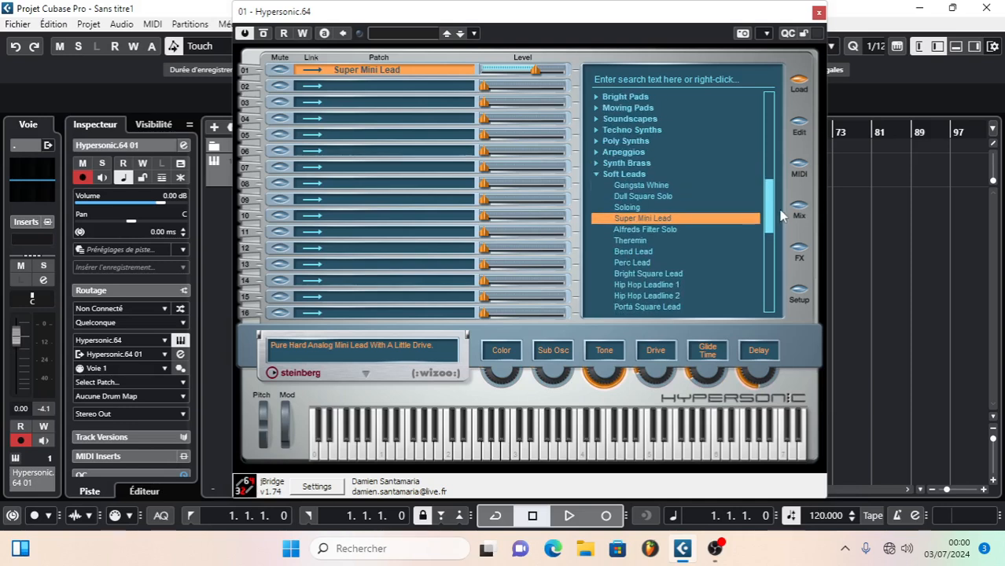
click(629, 186)
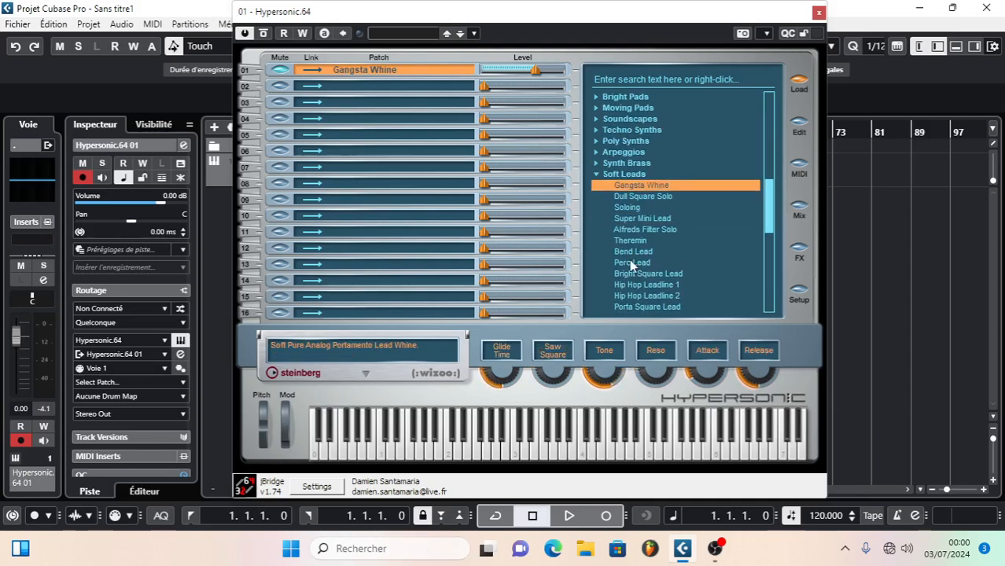
click(590, 456)
click(636, 449)
- Try the Soft Leads patches Bright Square Lead, Bend Lead, Super Mini Lead and Alfreds Filter Solo
click(639, 274)
click(637, 252)
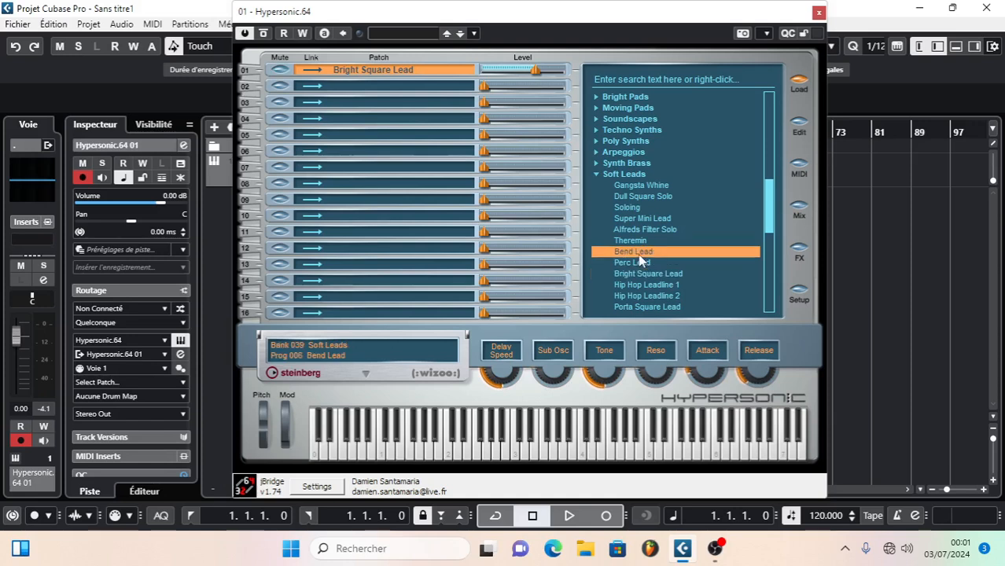
click(639, 218)
click(637, 229)
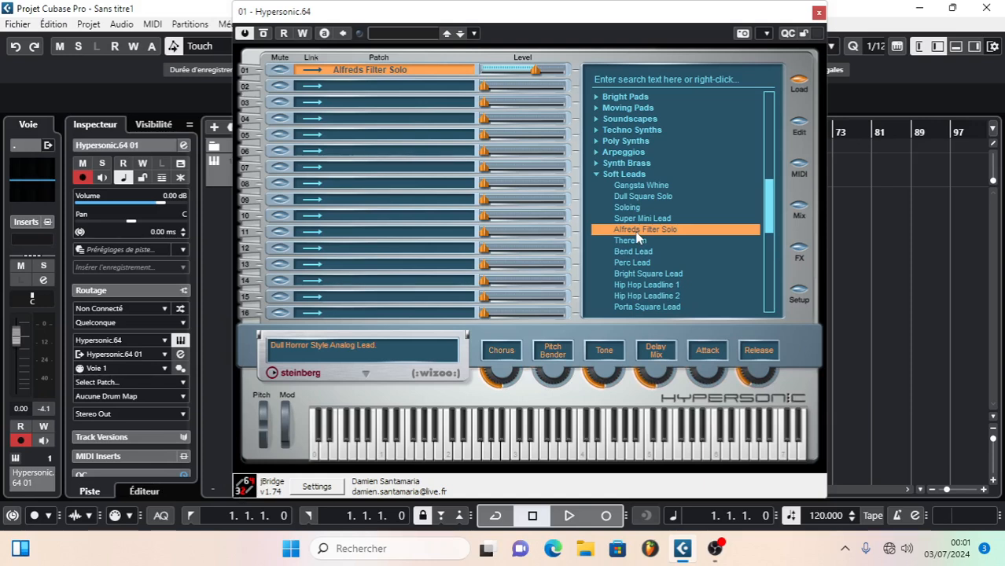
- Close the Hypersonic instrument window and the untitled project, and quit Cubase
click(817, 13)
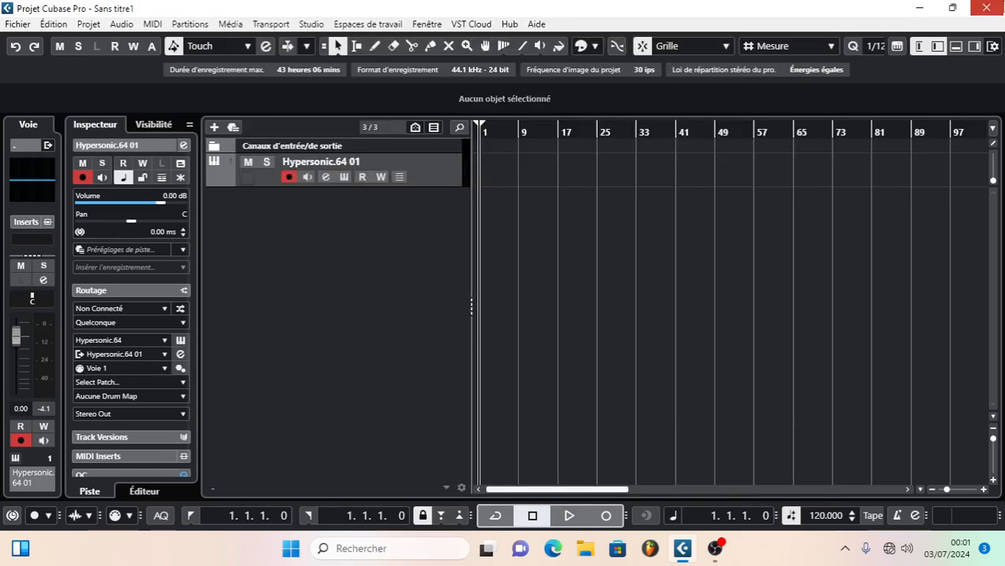
click(987, 8)
click(490, 299)
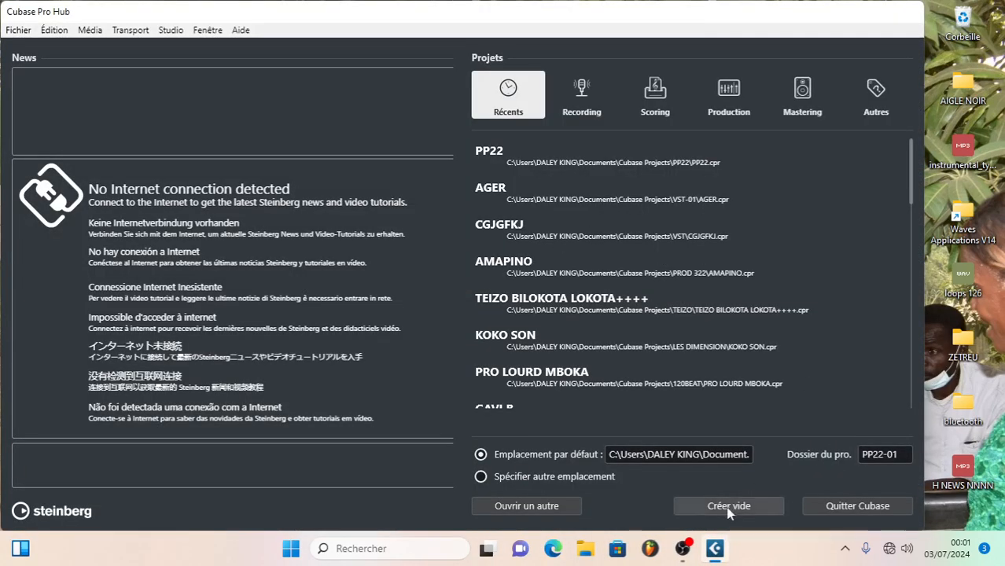
click(855, 508)
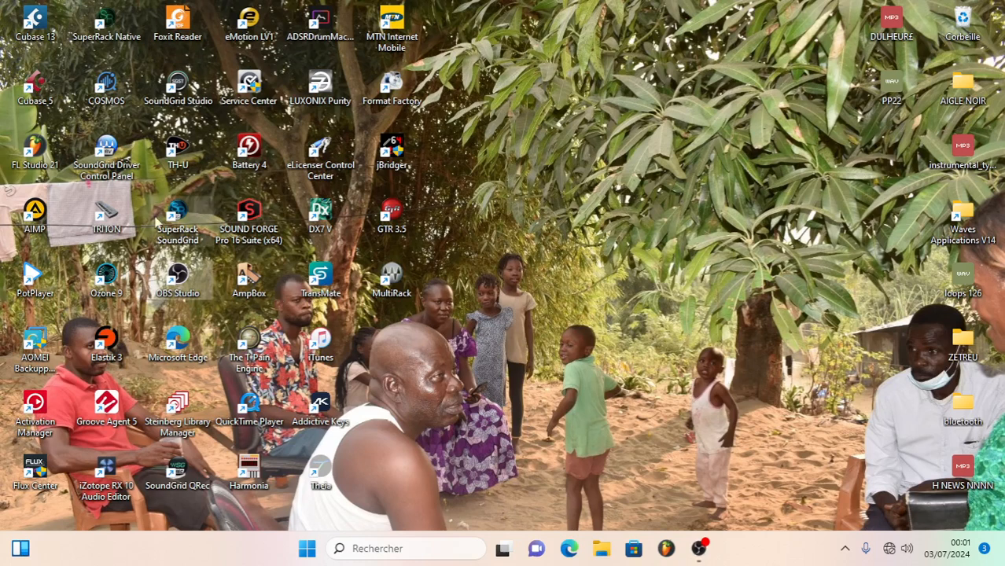
- Launch FL Studio 21 from the desktop and bring its window to the front
double_click(39, 150)
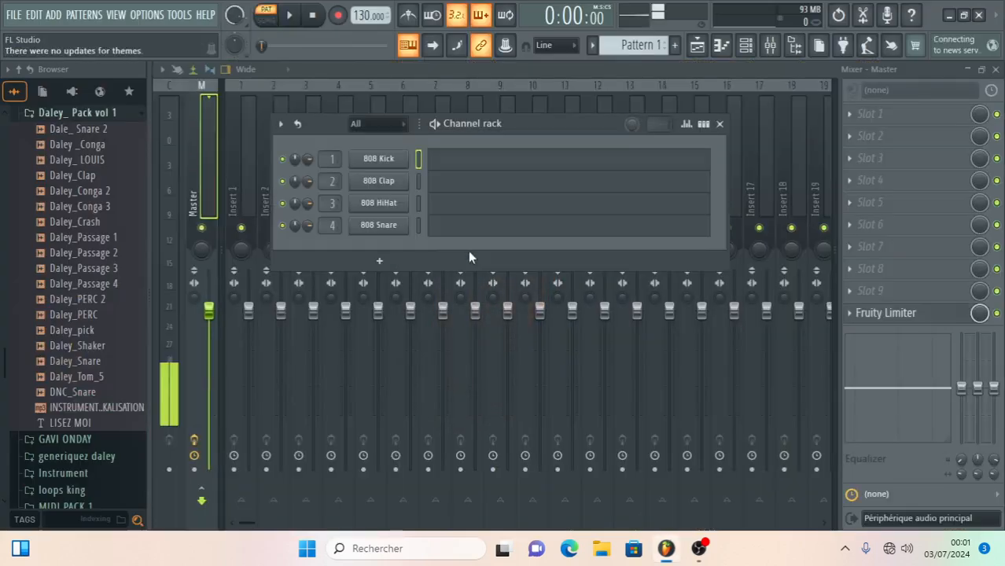
click(704, 552)
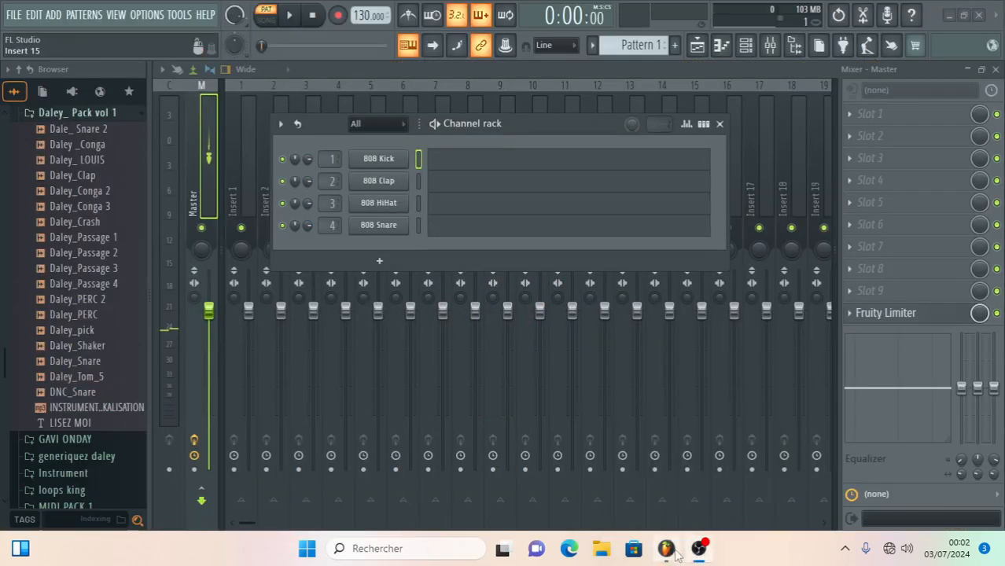
click(677, 555)
- Preview the Daley_Crash and Daley_Conga 3 samples, and close the mixer and the channel rack
drag(72, 227, 67, 216)
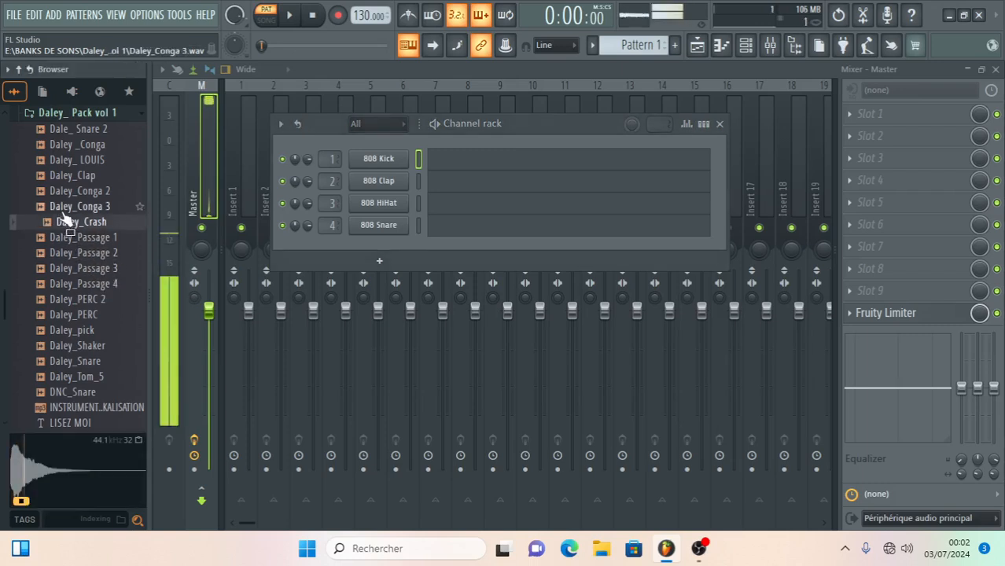
click(65, 210)
click(996, 70)
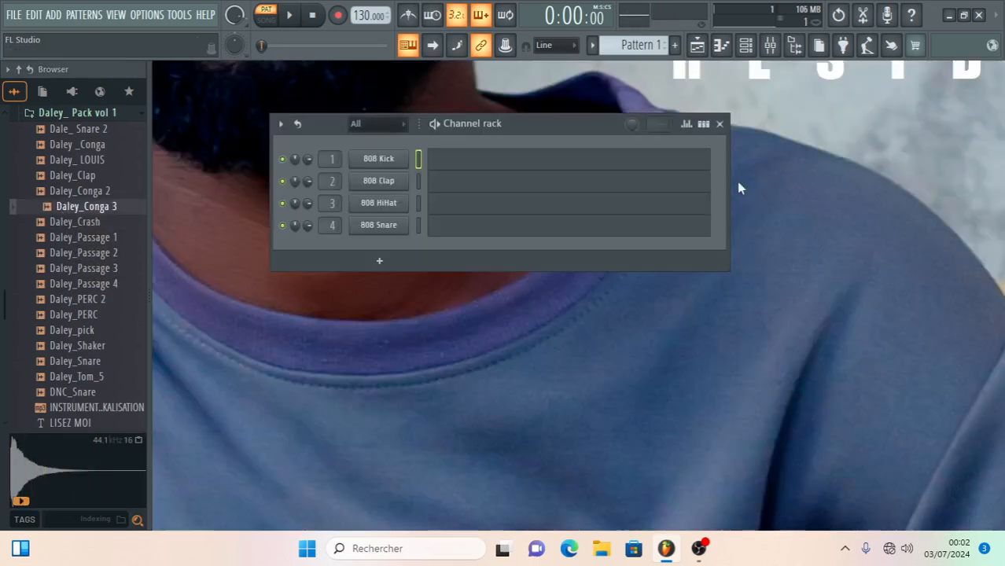
click(719, 124)
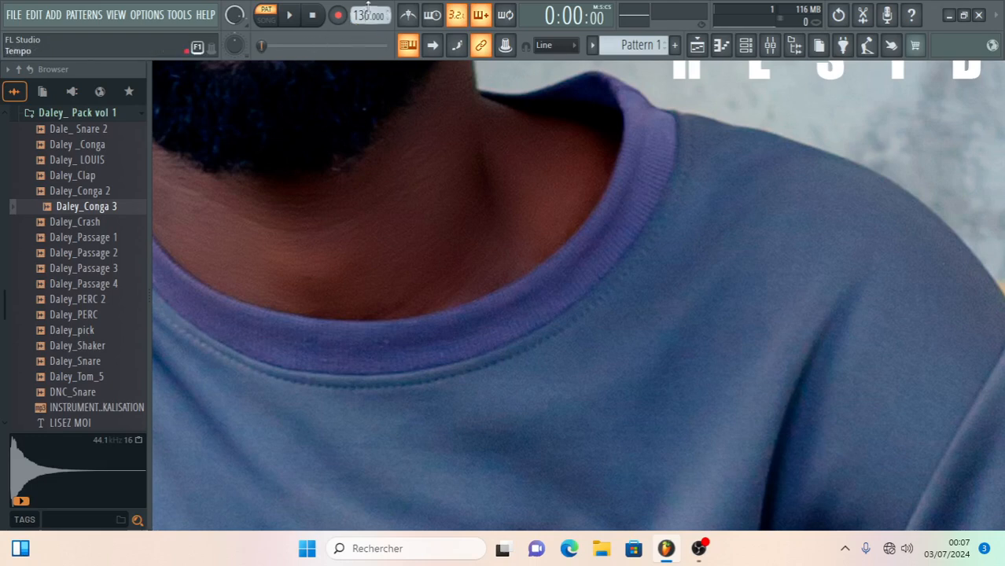
- Demonstrate the transport by moving the song position, stopping, and starting and pausing playback
drag(273, 48, 314, 46)
click(312, 15)
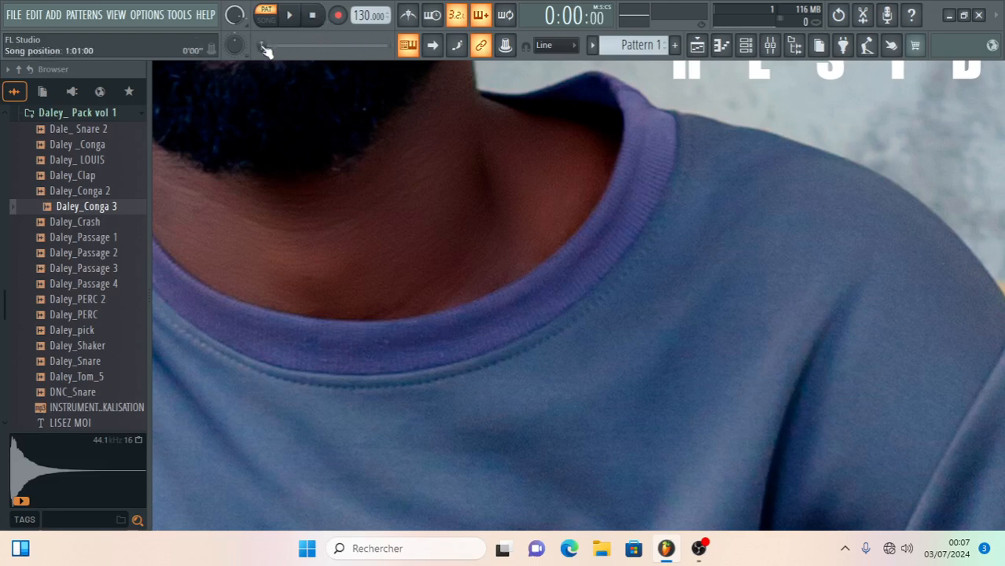
click(290, 15)
click(289, 15)
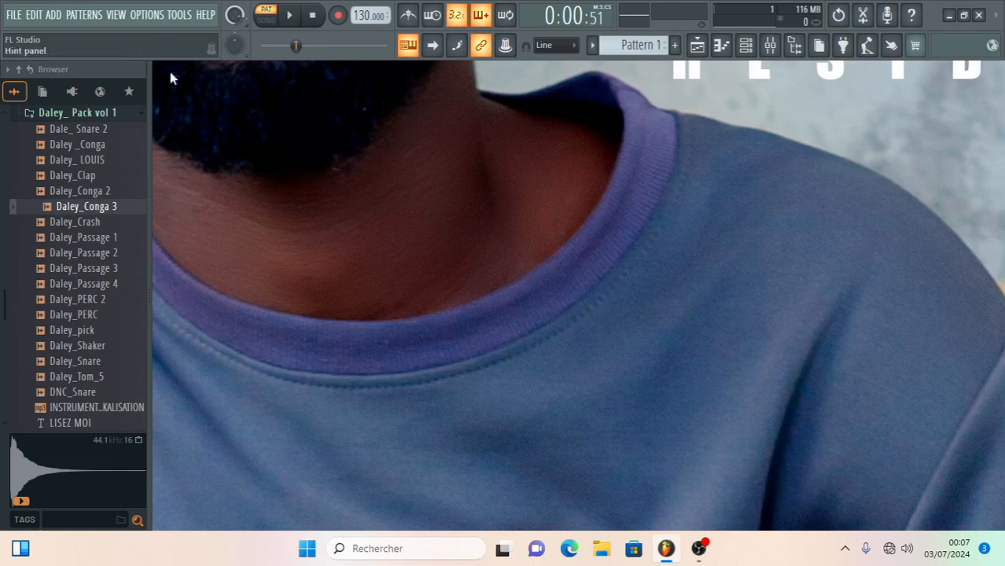
- Play the pattern with the metronome on, turn the metronome off again and pause playback
click(410, 16)
click(289, 15)
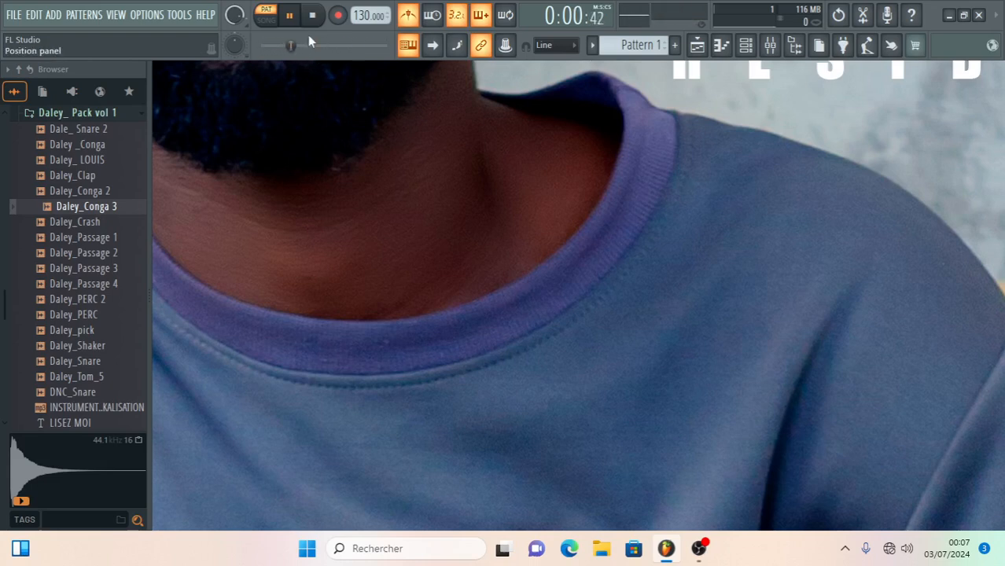
click(407, 16)
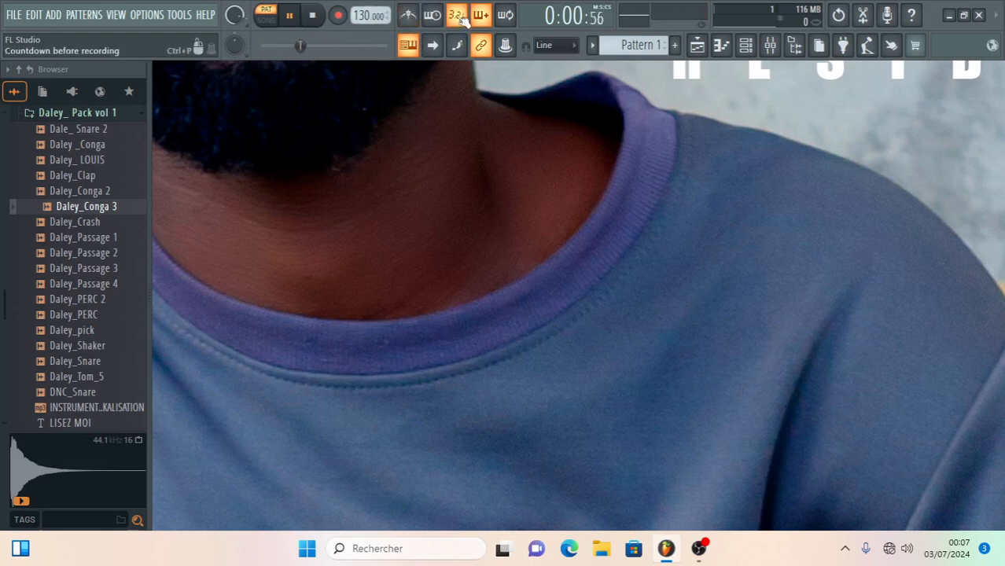
click(290, 16)
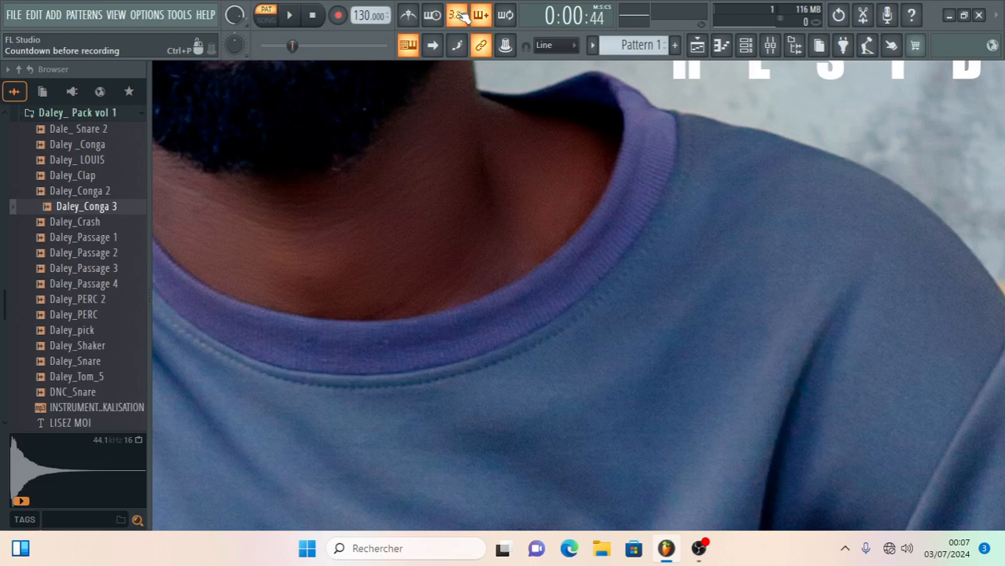
- Turn the typing keyboard to piano option off and on again
click(411, 46)
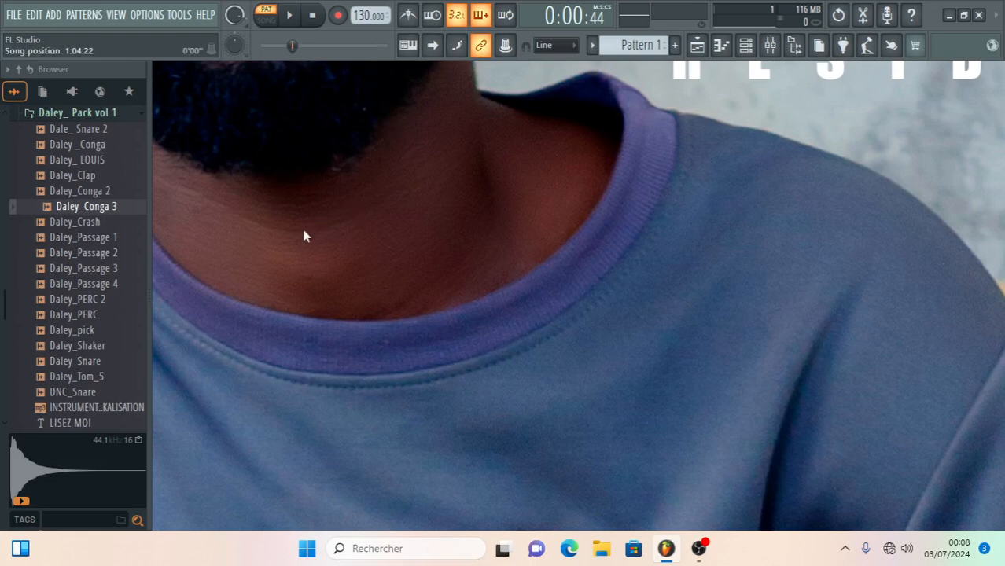
click(409, 45)
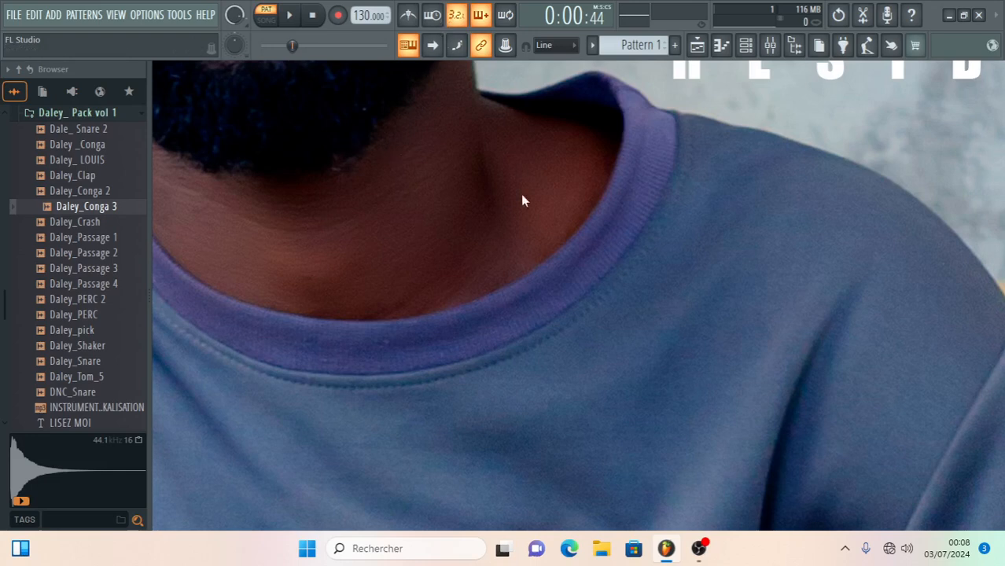
- Open the playlist and place several Pattern 1 clips across tracks 1 to 4
click(703, 47)
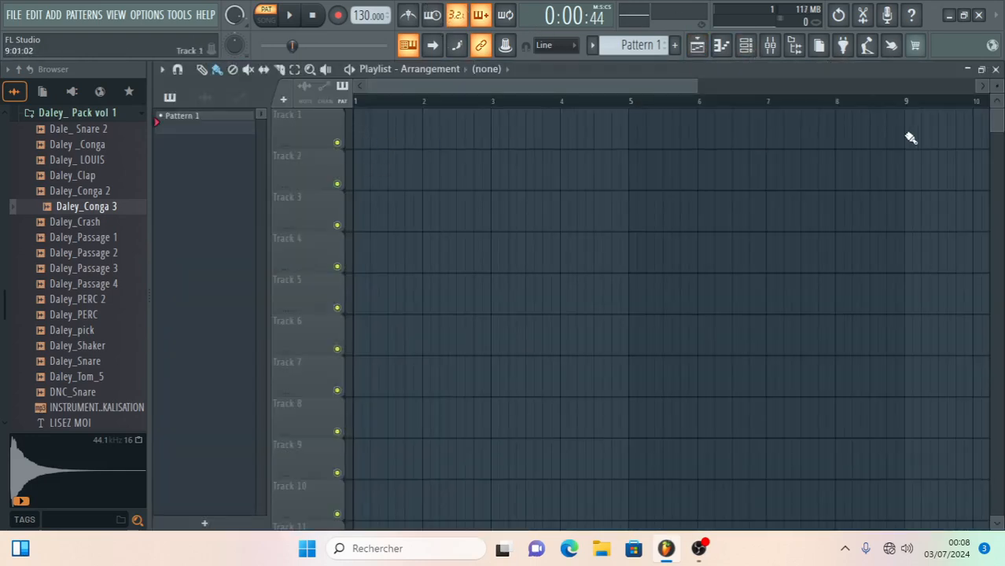
drag(697, 85, 897, 87)
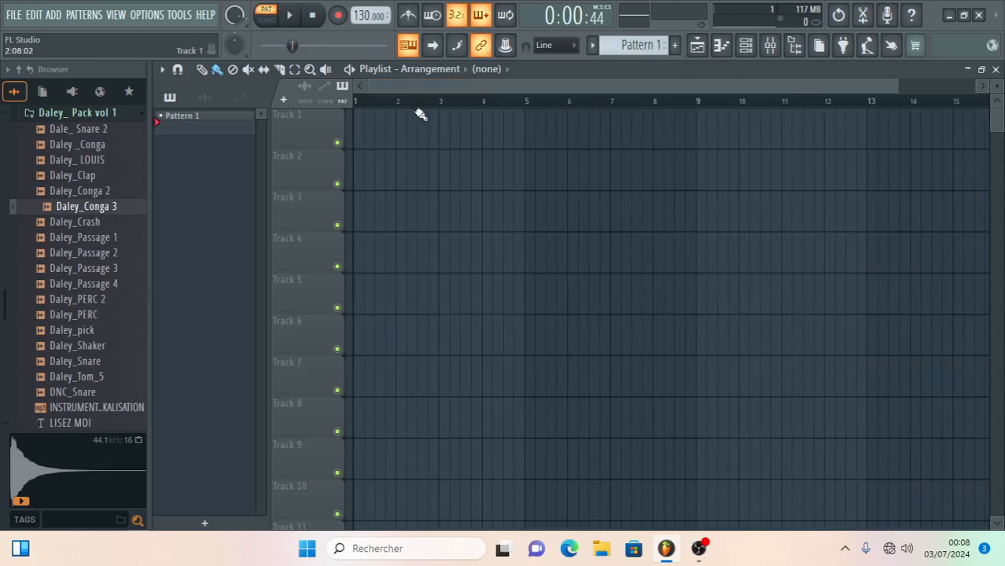
click(366, 140)
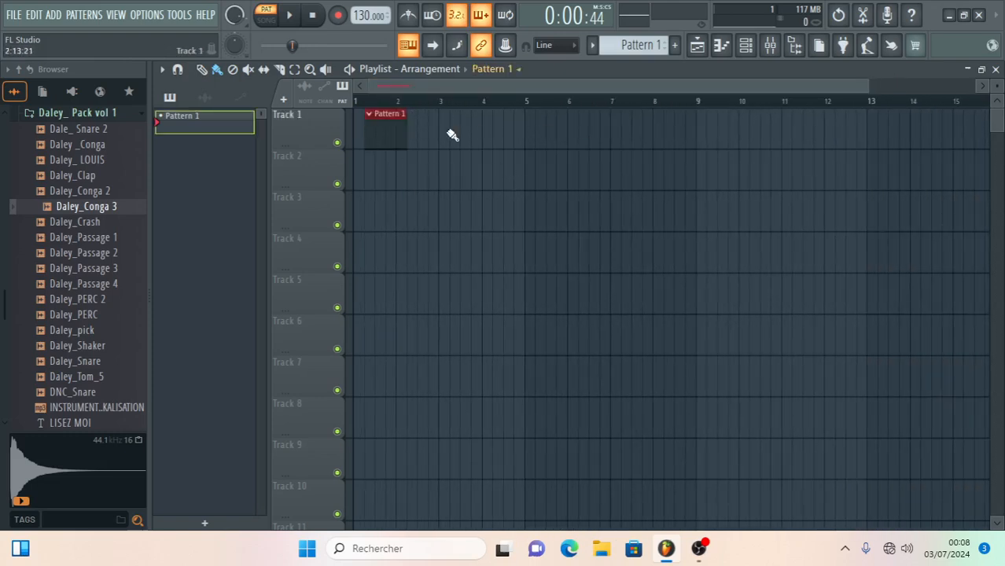
click(464, 135)
click(530, 134)
click(635, 130)
click(714, 179)
click(713, 252)
click(747, 221)
drag(777, 217, 893, 229)
- Delete all the Pattern 1 clips from the playlist tracks
right_click(872, 217)
right_click(836, 214)
right_click(790, 216)
right_click(731, 250)
right_click(730, 165)
right_click(653, 132)
right_click(543, 138)
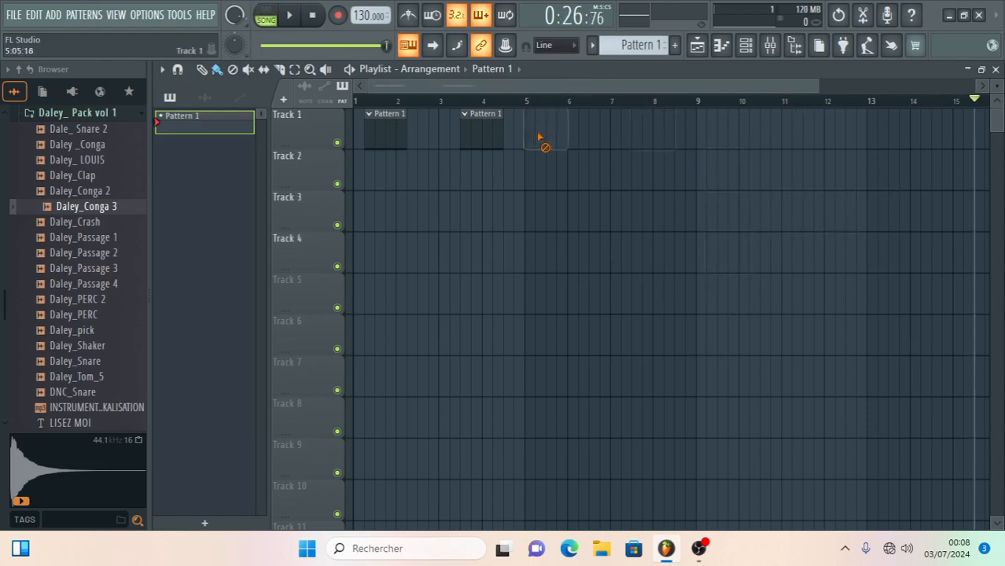
right_click(481, 134)
right_click(386, 134)
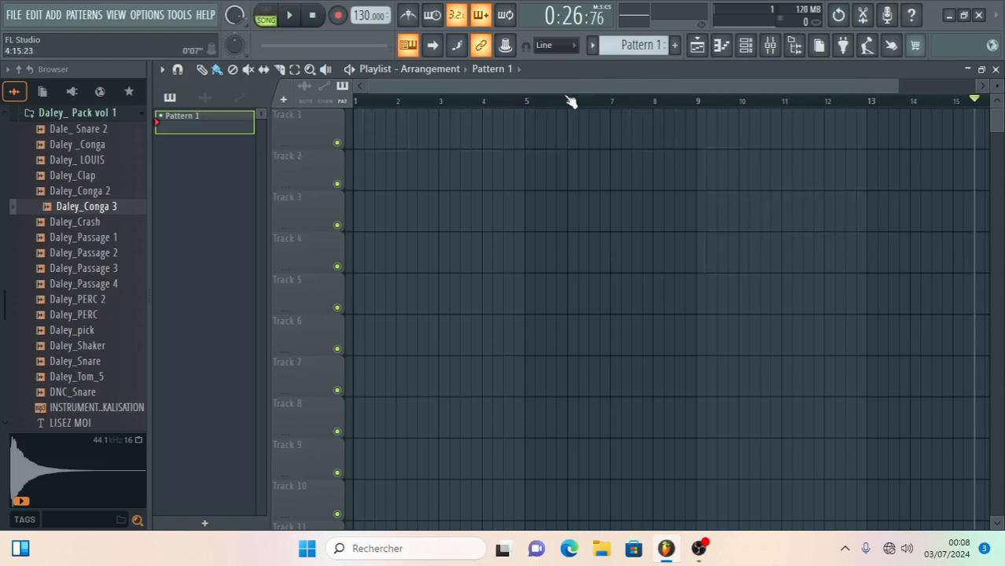
- View the 808 Kick piano roll, preview the Daley_Conga 3 sample and close the piano roll
click(727, 47)
click(45, 207)
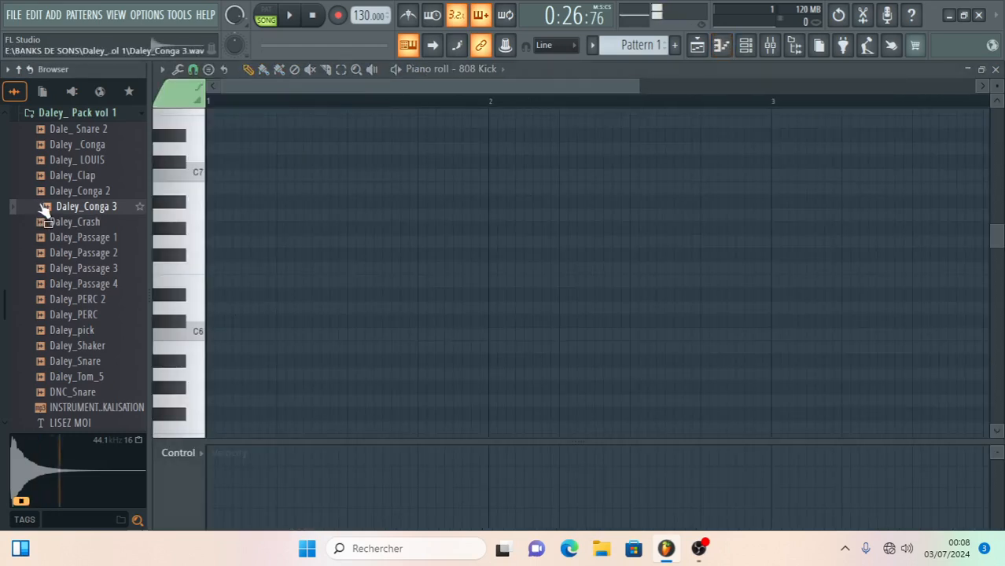
click(996, 70)
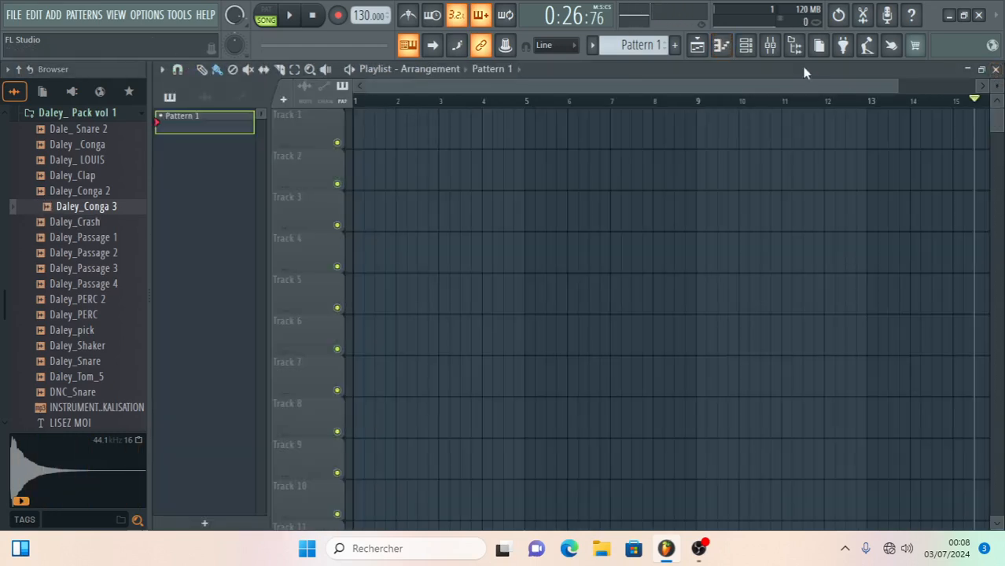
- Replace the 808 Clap channel's sample with Daley_Conga 2 in the channel rack and open its piano roll
click(746, 45)
drag(86, 192, 376, 186)
click(456, 186)
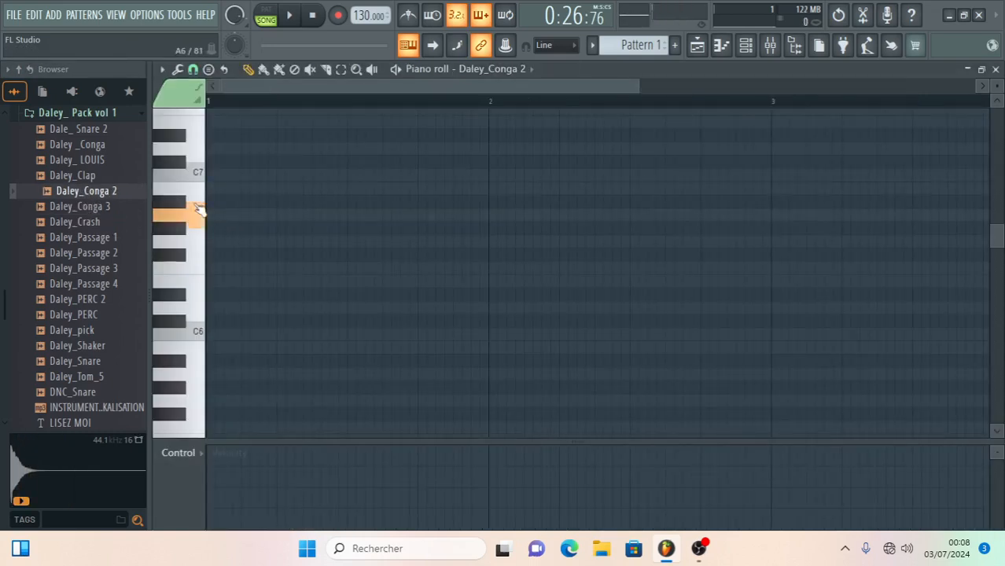
click(722, 45)
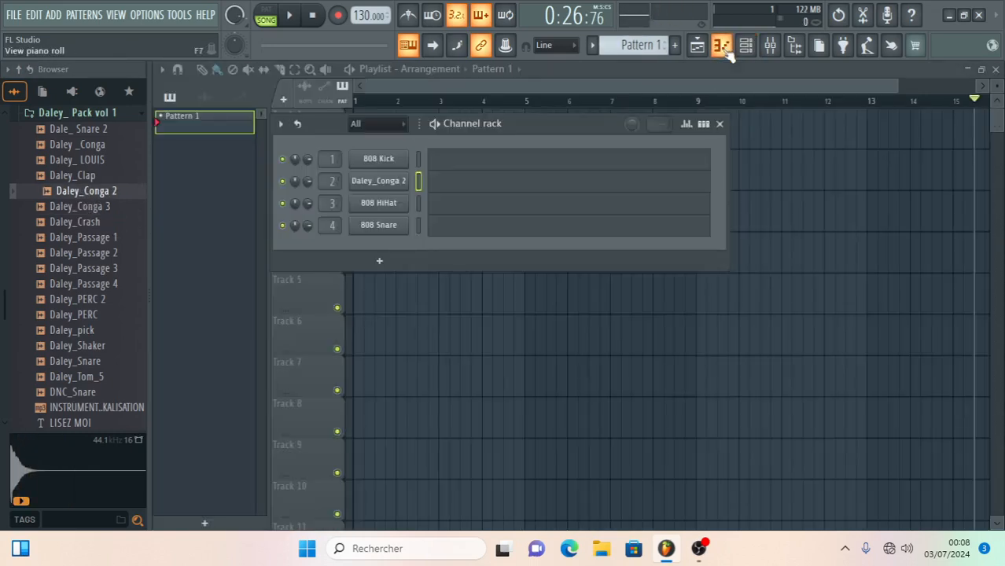
click(721, 45)
- Audition the Daley_Conga 2 sample on several piano roll keys around C6
click(199, 333)
click(198, 353)
click(196, 249)
click(198, 265)
click(198, 309)
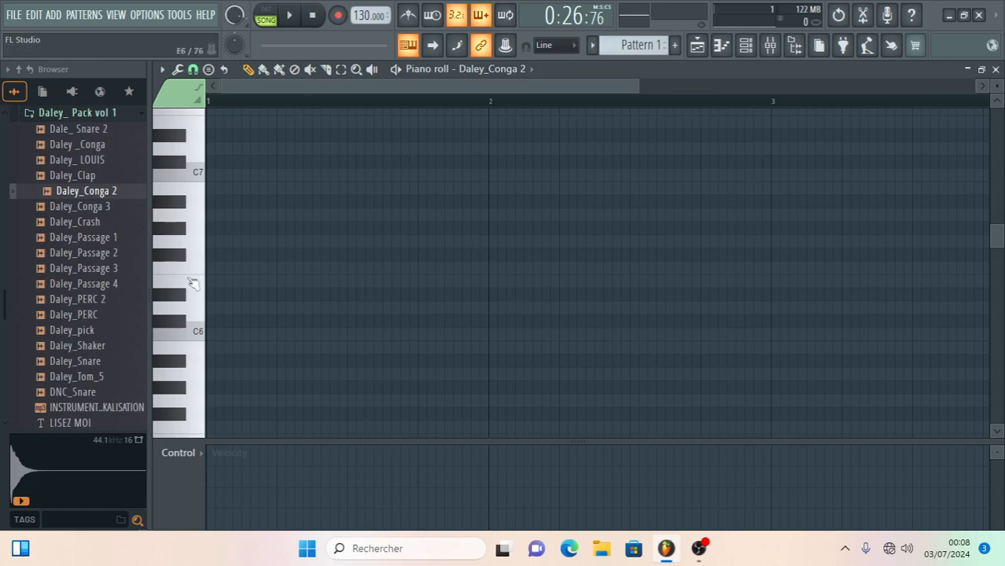
- Draw D#6, F6 and D#6 notes in bar 1 and a C6 note in bar 2 for Daley_Conga 2
click(212, 298)
drag(260, 270, 328, 270)
click(343, 296)
drag(442, 298, 518, 337)
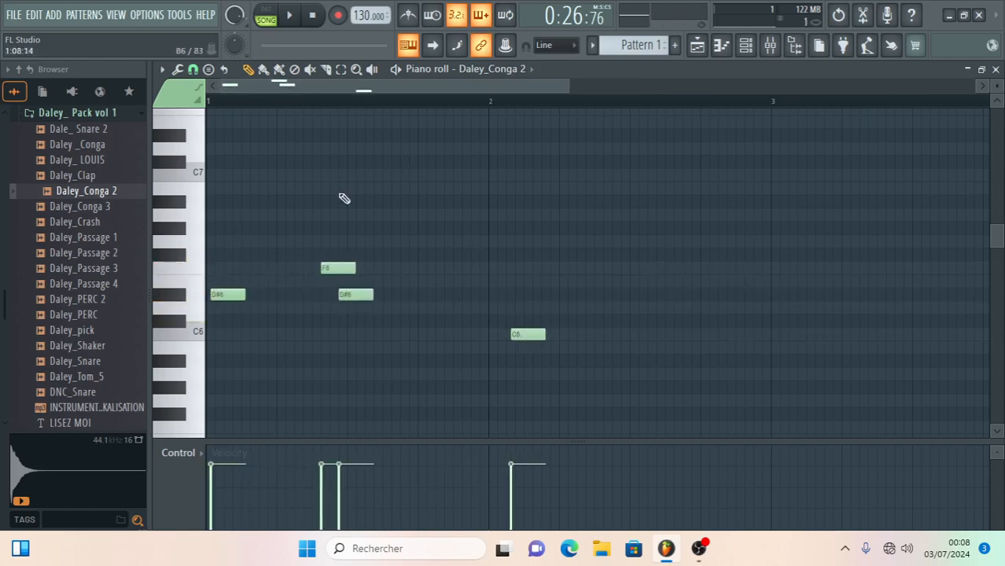
- Start playback and switch from song mode to pattern mode to hear the conga notes
click(297, 16)
click(268, 16)
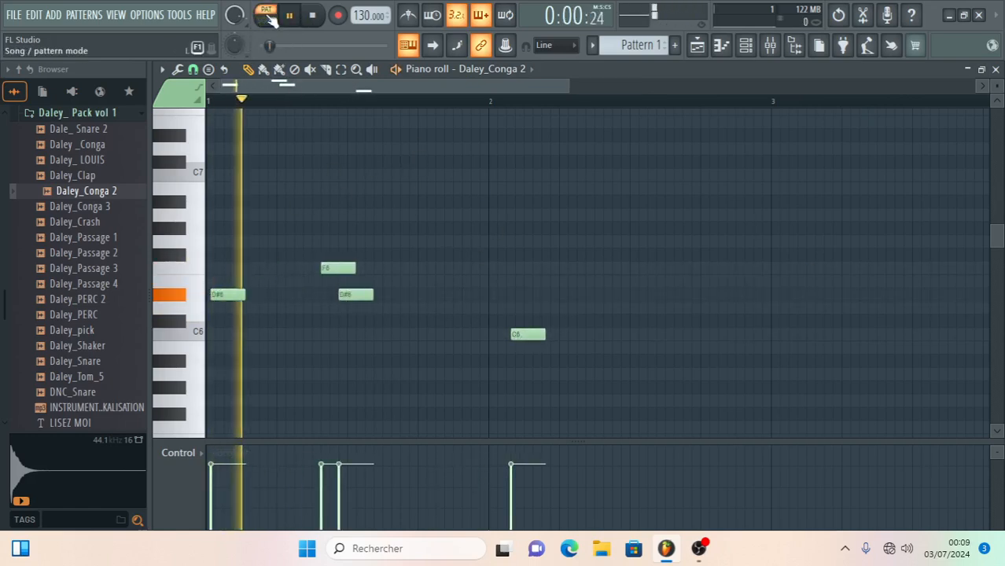
- Delete all four notes from the Daley_Conga 2 piano roll
right_click(528, 334)
right_click(338, 268)
right_click(355, 294)
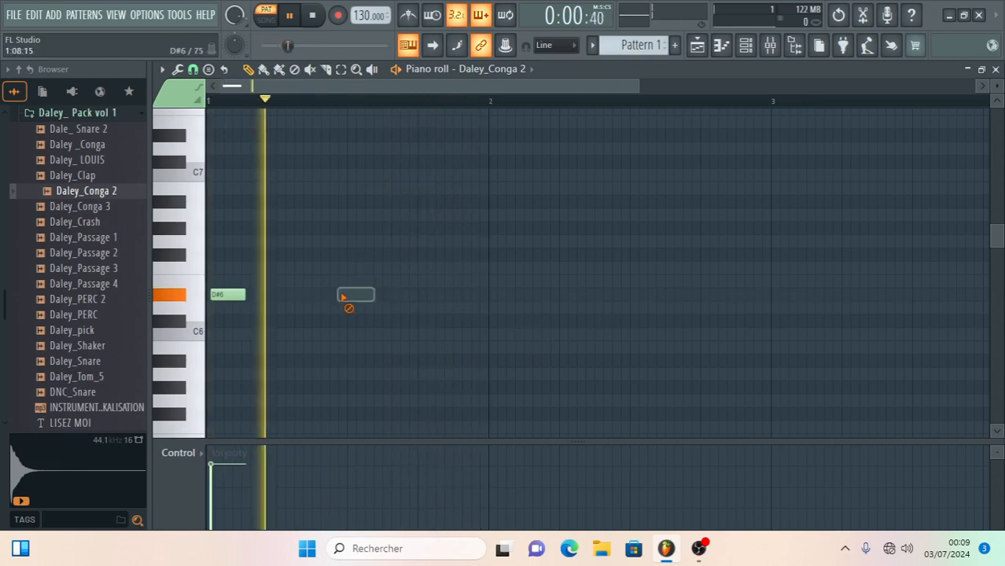
right_click(228, 294)
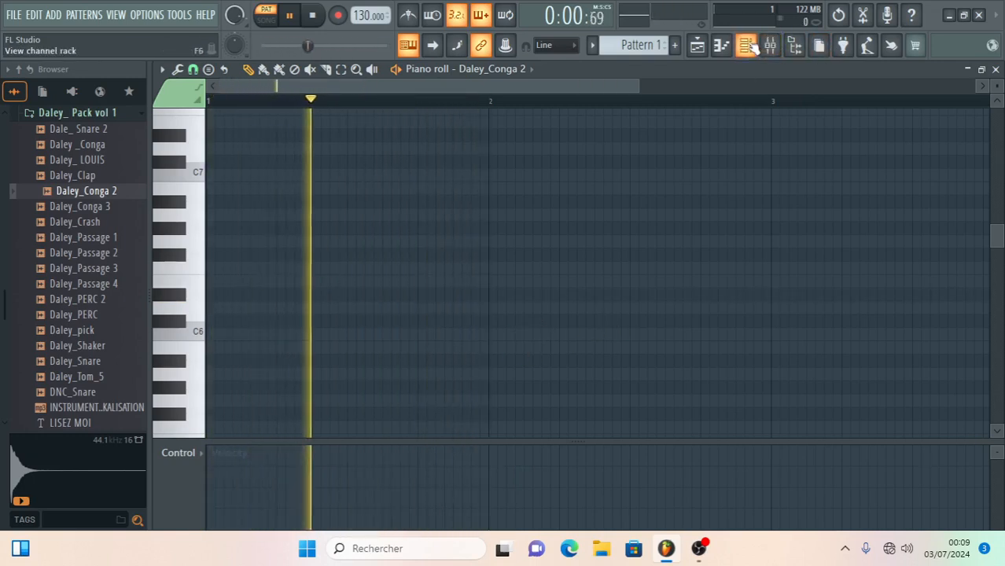
- Bring up the channel rack and close the Daley_Conga 2 piano roll
click(751, 47)
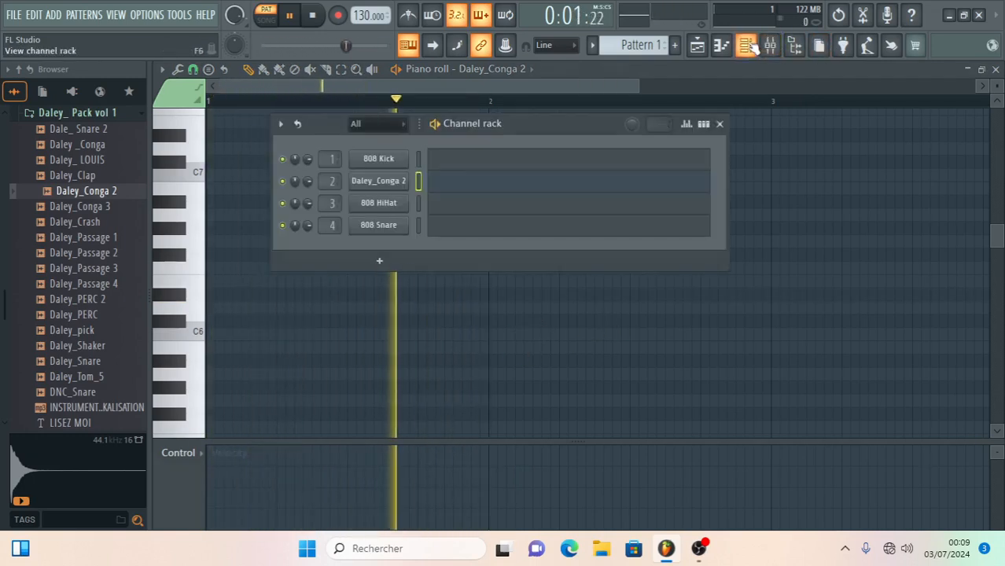
click(995, 69)
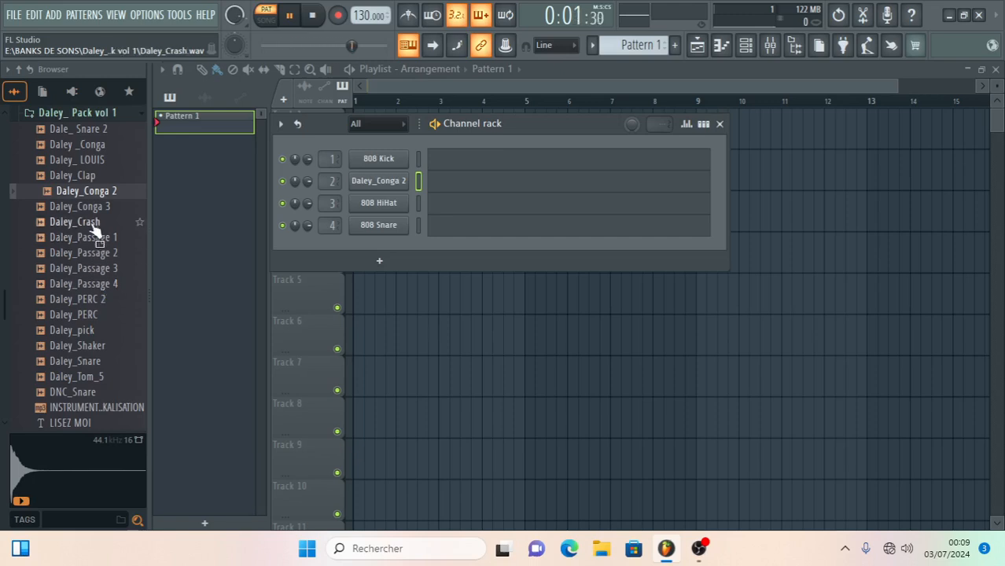
- Add the Daley_Clap, Daley_Passage 1, Daley_Shaker, Daley_pick and Daley_Snare samples to the channel rack as new channels
drag(73, 175, 307, 249)
drag(83, 237, 347, 271)
drag(78, 345, 356, 370)
drag(78, 346, 372, 377)
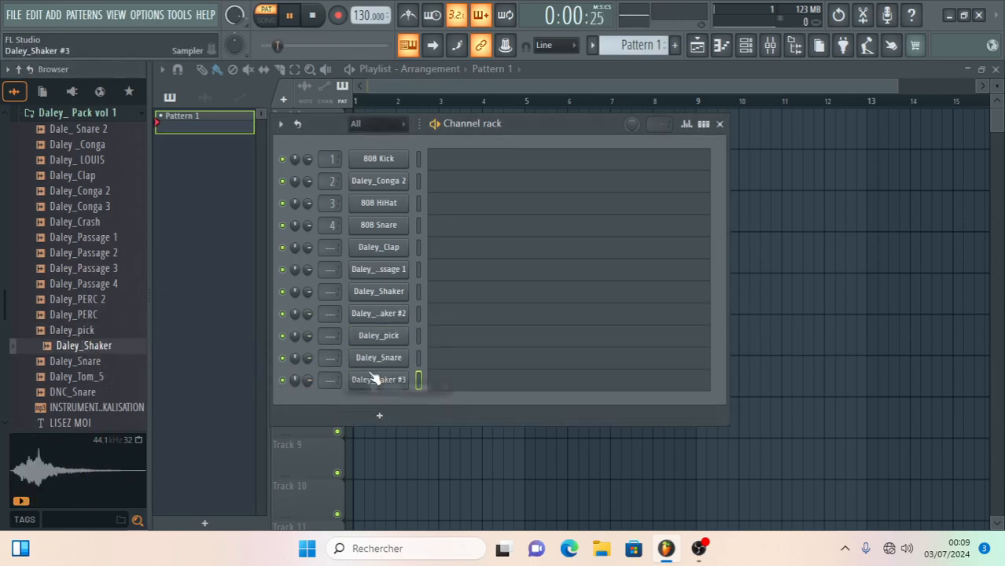
- Replace the 808 Kick channel's sample with Daley_Snare, followed by Dale_ Snare 2 and Daley_ LOUIS
drag(55, 363, 359, 160)
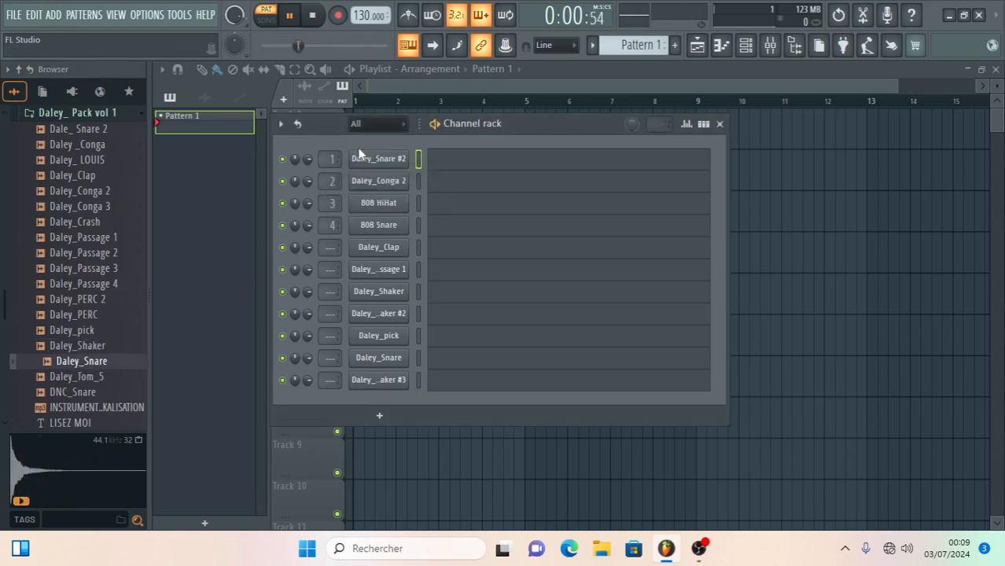
drag(79, 129, 367, 168)
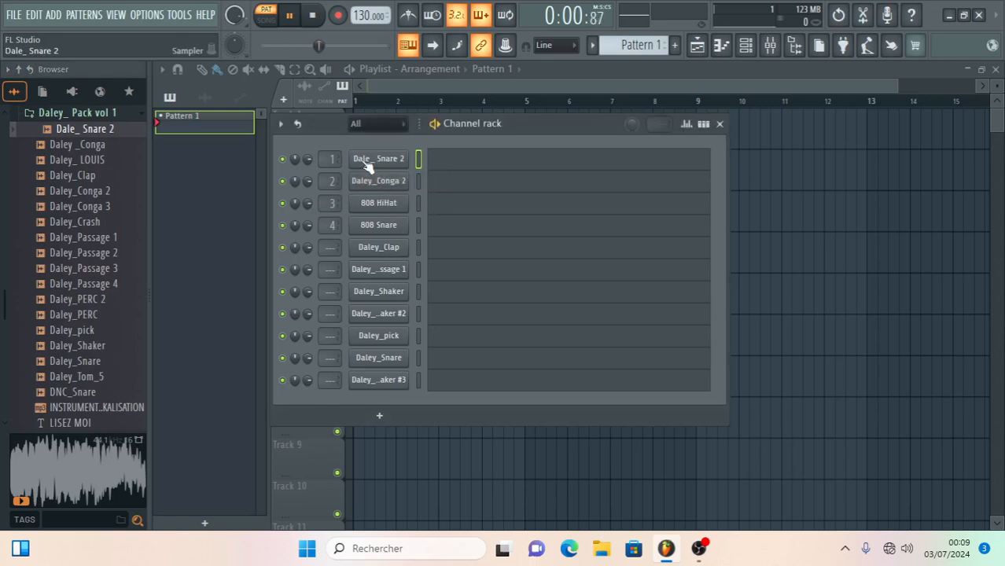
drag(90, 160, 391, 153)
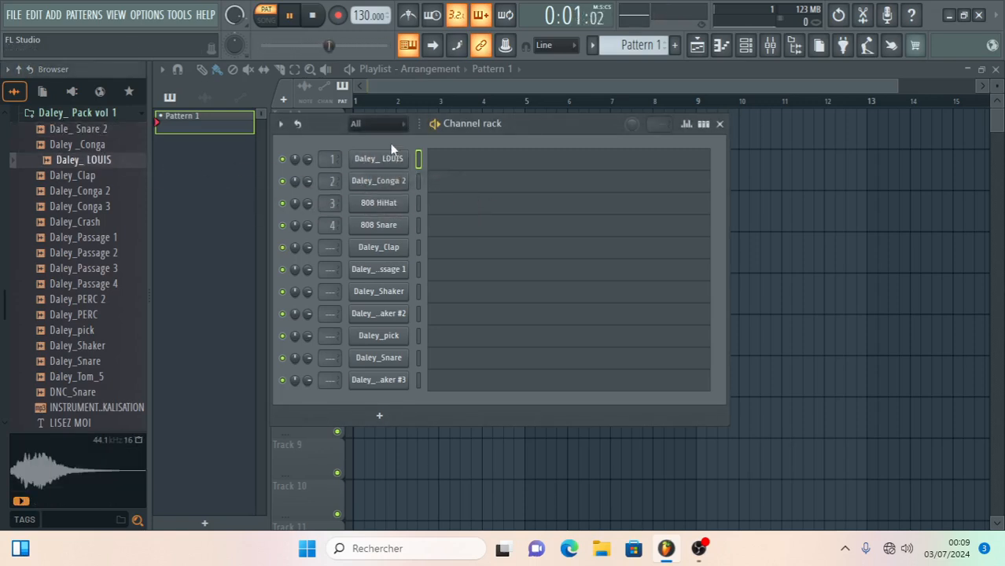
- Open the mixer, look at its Insert 1 and Master tracks, and close it
click(772, 48)
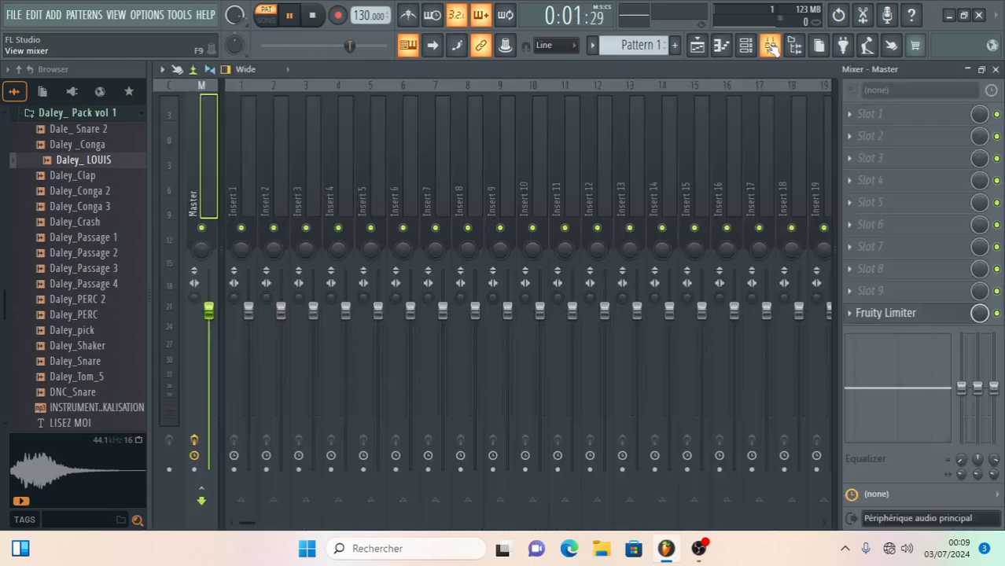
click(85, 205)
click(85, 191)
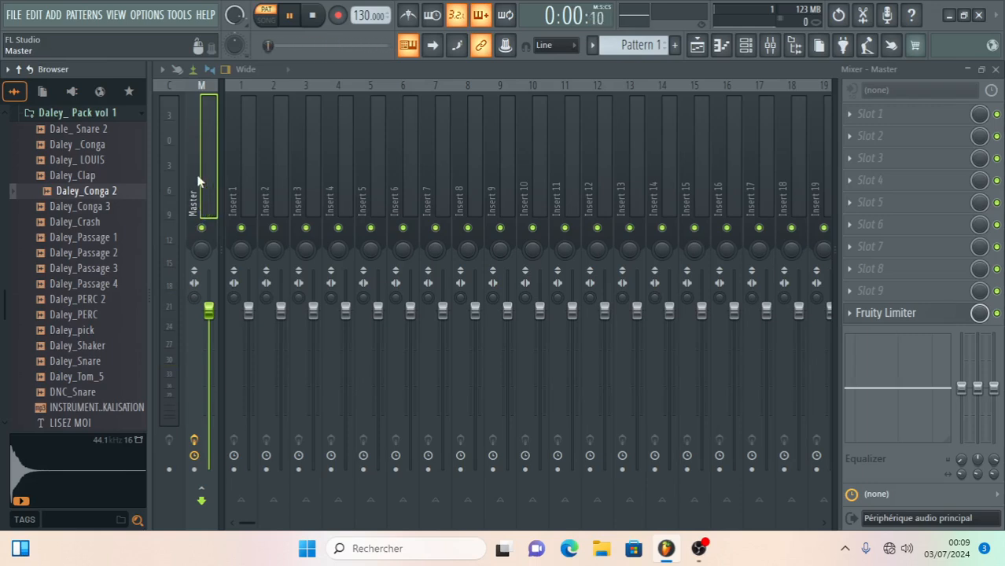
click(253, 189)
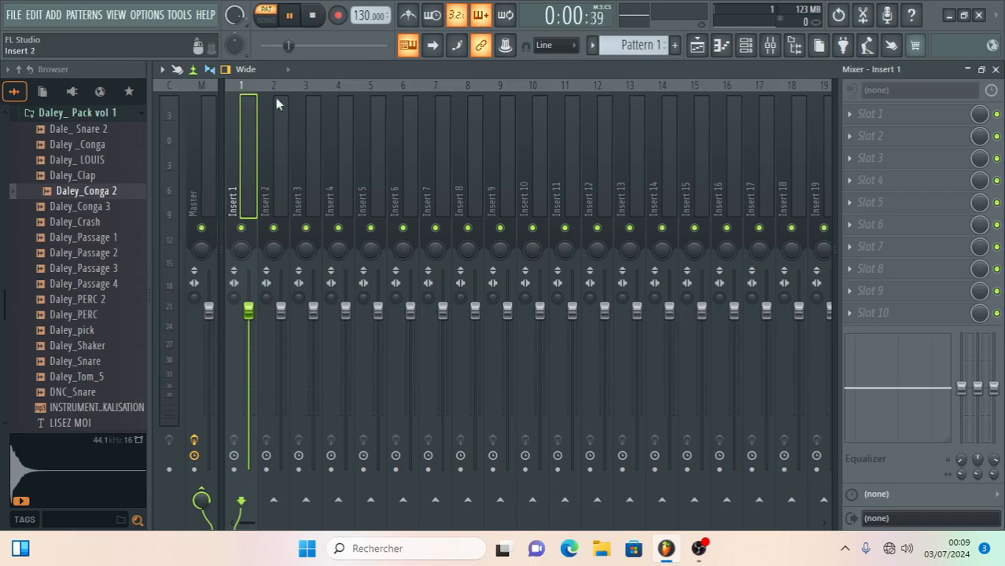
click(200, 181)
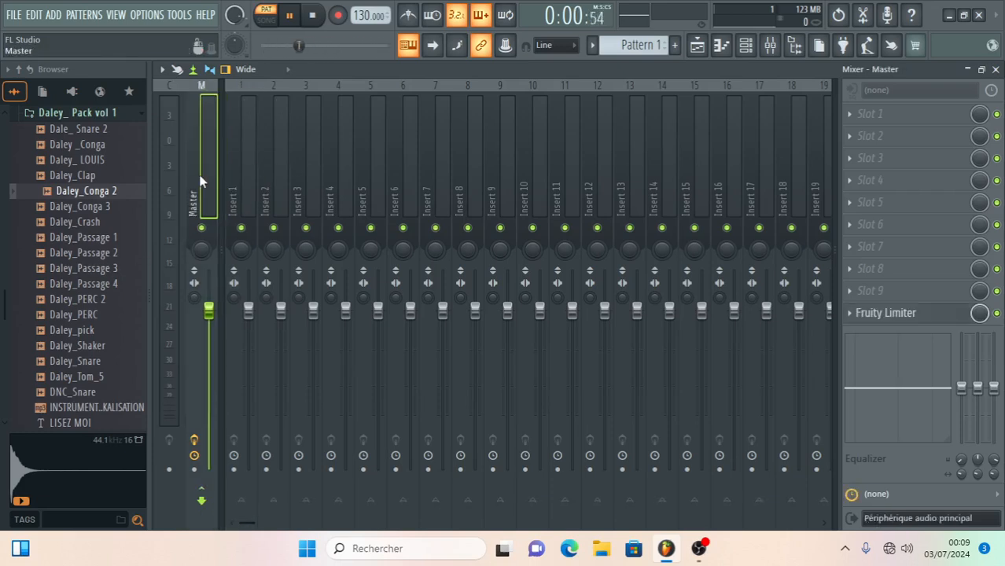
click(996, 69)
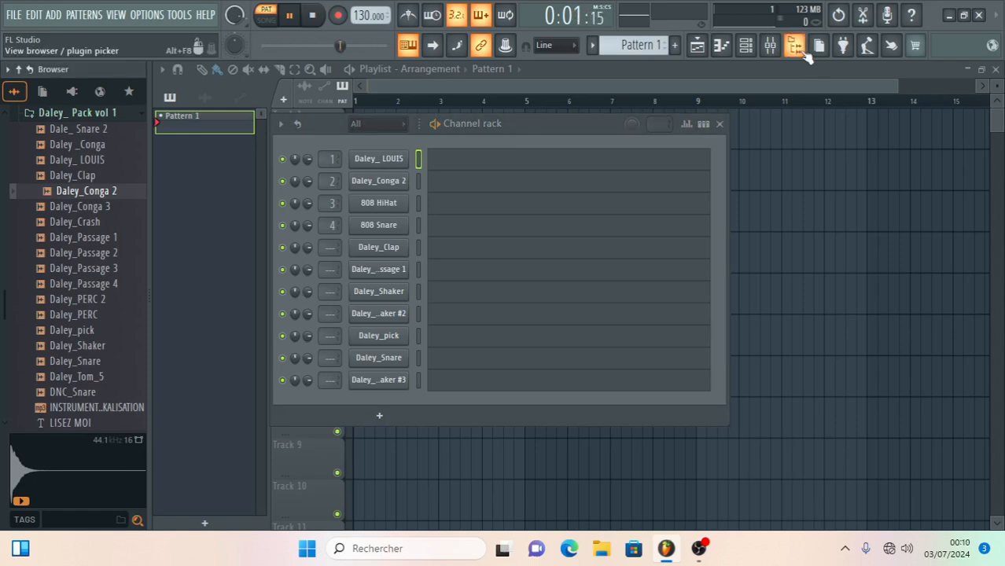
- Preview the Daley_Passage 1 and Daley_Clap samples, and repeatedly hide and show the browser
click(78, 236)
click(55, 176)
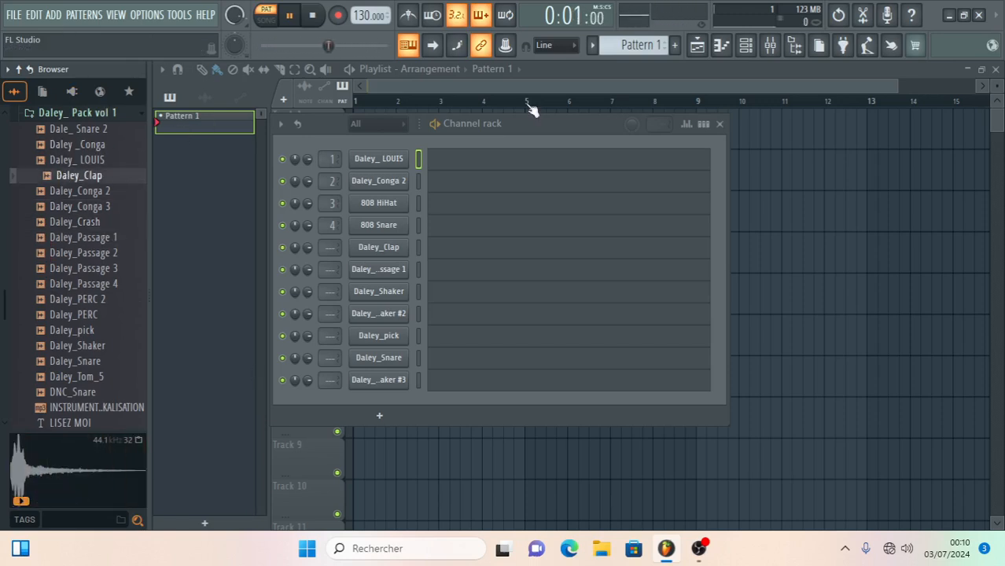
click(795, 45)
click(795, 46)
click(796, 45)
click(796, 45)
click(796, 47)
click(796, 46)
click(795, 46)
click(795, 46)
click(795, 45)
click(795, 46)
click(795, 46)
click(795, 46)
click(795, 45)
click(795, 45)
click(796, 45)
click(795, 45)
click(795, 48)
click(795, 47)
click(796, 47)
click(795, 46)
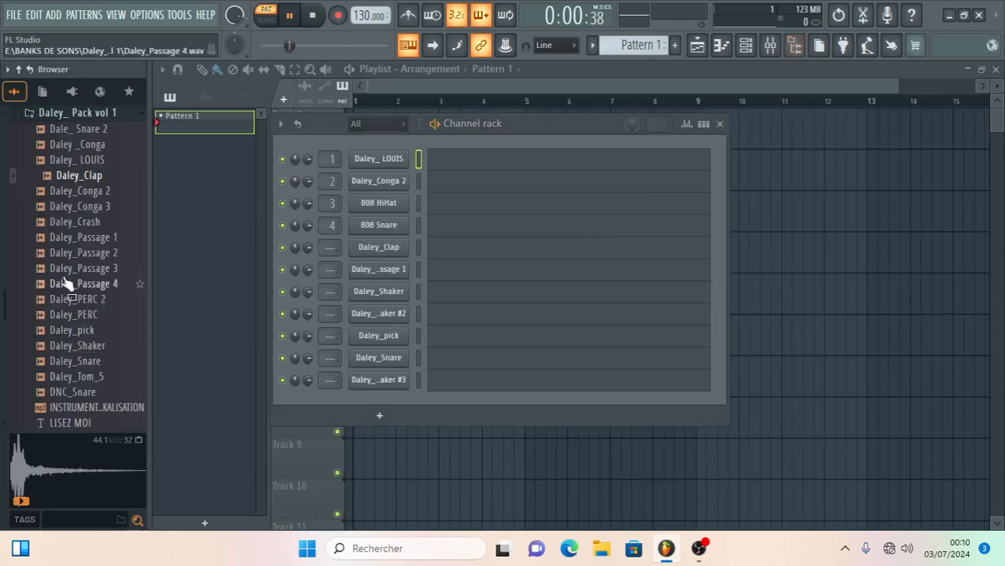
- Audition the snare, conga, clap, crash, passage, percussion, pick and shaker samples in the Daley_ Pack vol 1 folder
click(75, 206)
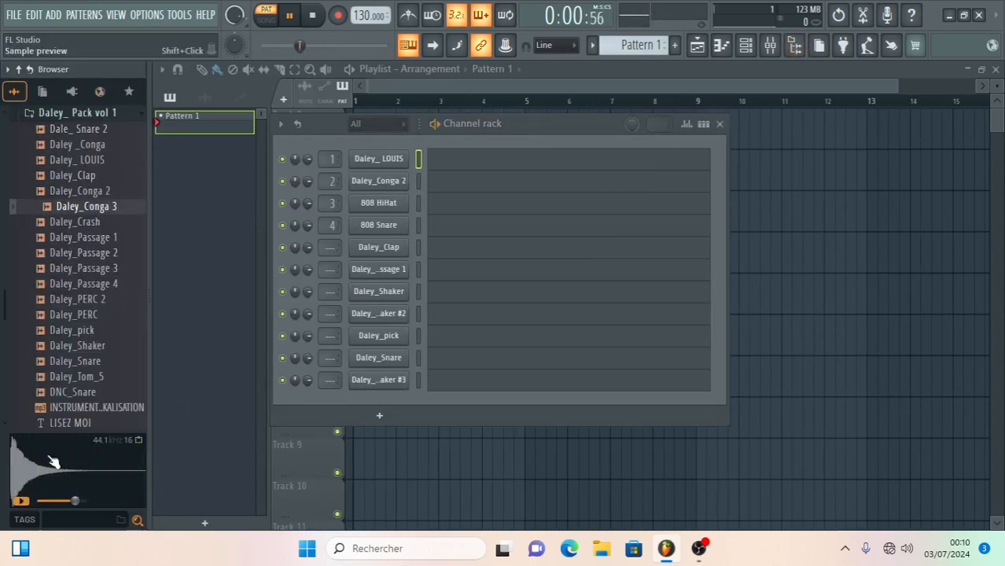
click(55, 130)
click(57, 159)
click(58, 206)
click(57, 331)
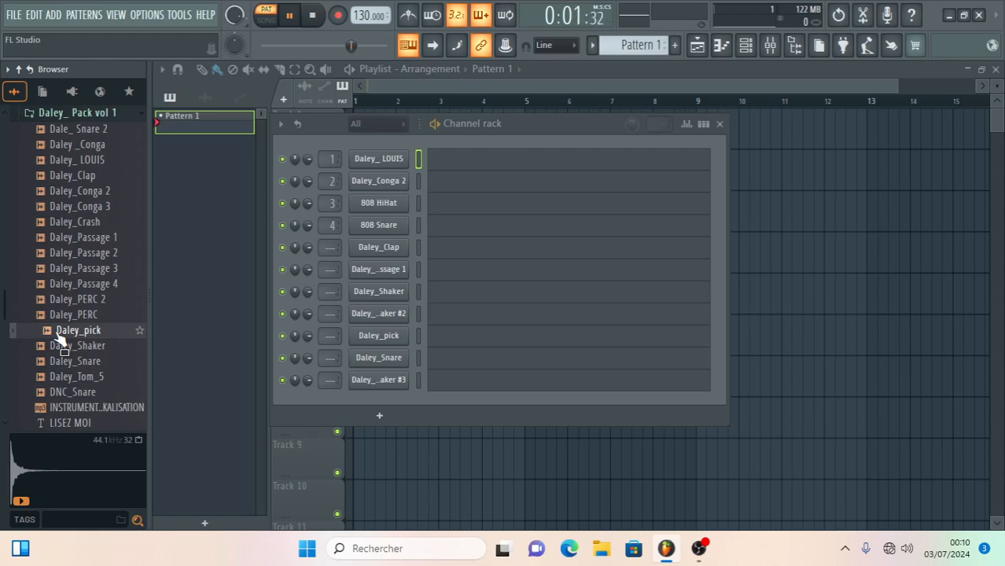
click(67, 160)
click(67, 175)
click(76, 197)
click(81, 207)
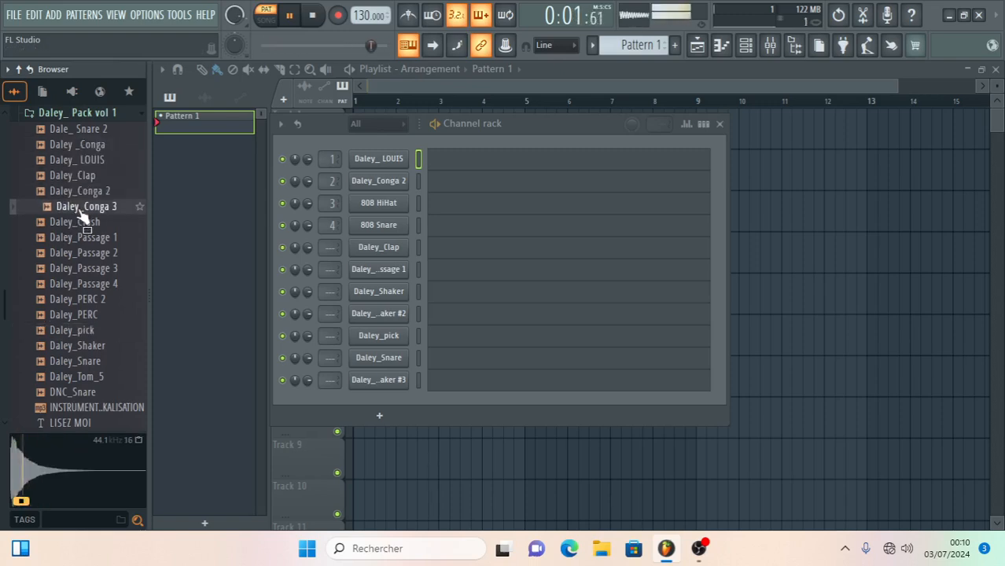
click(83, 222)
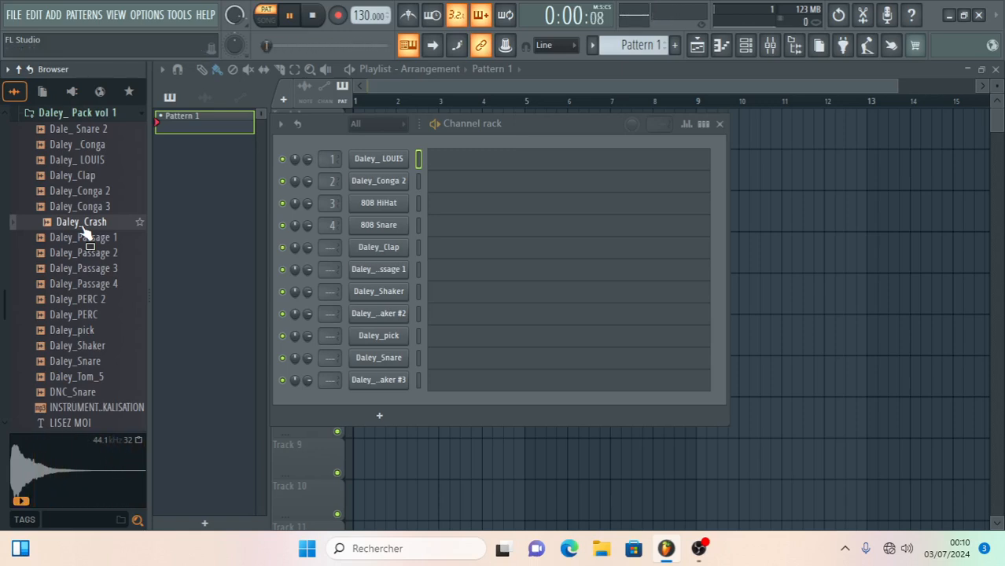
click(61, 145)
click(58, 160)
click(61, 175)
click(64, 207)
click(69, 237)
click(84, 207)
click(75, 268)
click(70, 315)
click(65, 347)
click(76, 315)
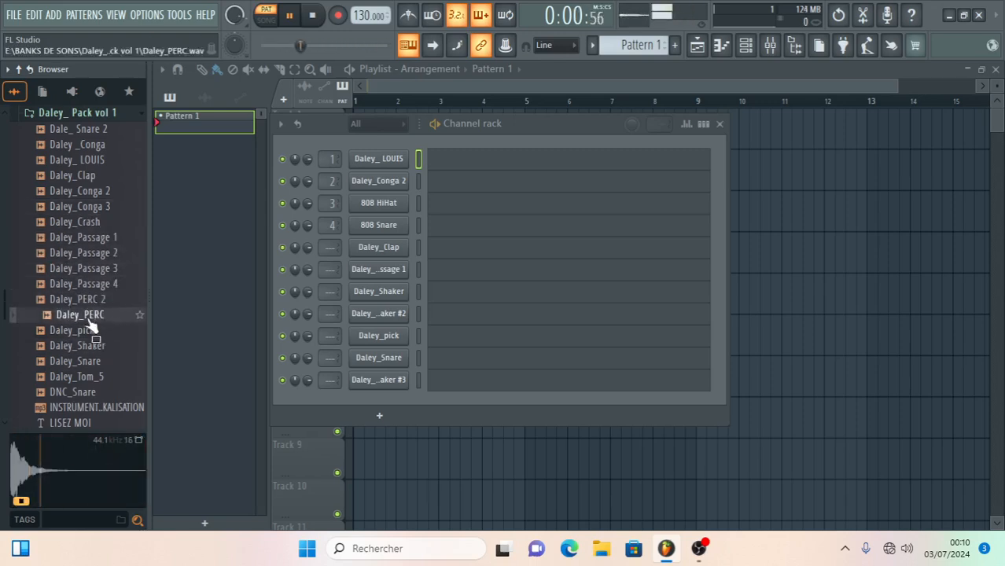
click(89, 284)
click(90, 268)
click(91, 252)
click(89, 238)
click(88, 223)
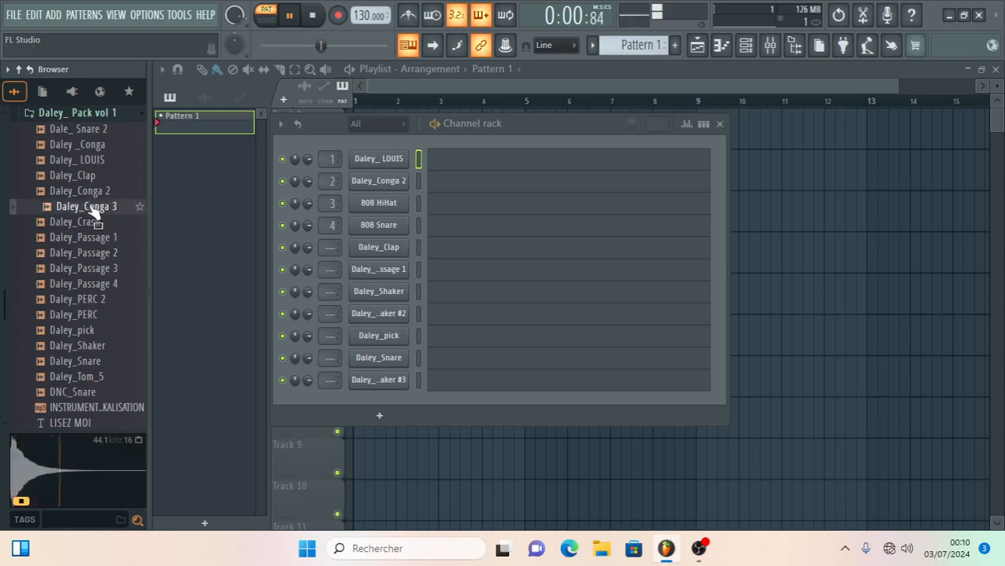
click(57, 145)
click(53, 175)
click(50, 191)
click(52, 223)
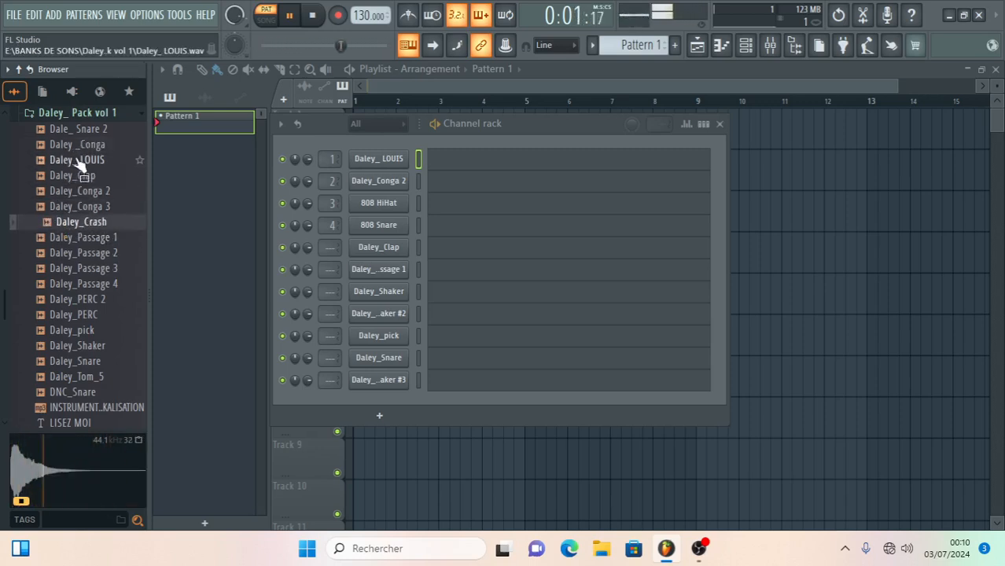
- Look through the VST plugin list in the browser and return to the Daley_ Pack vol 1 samples
click(73, 91)
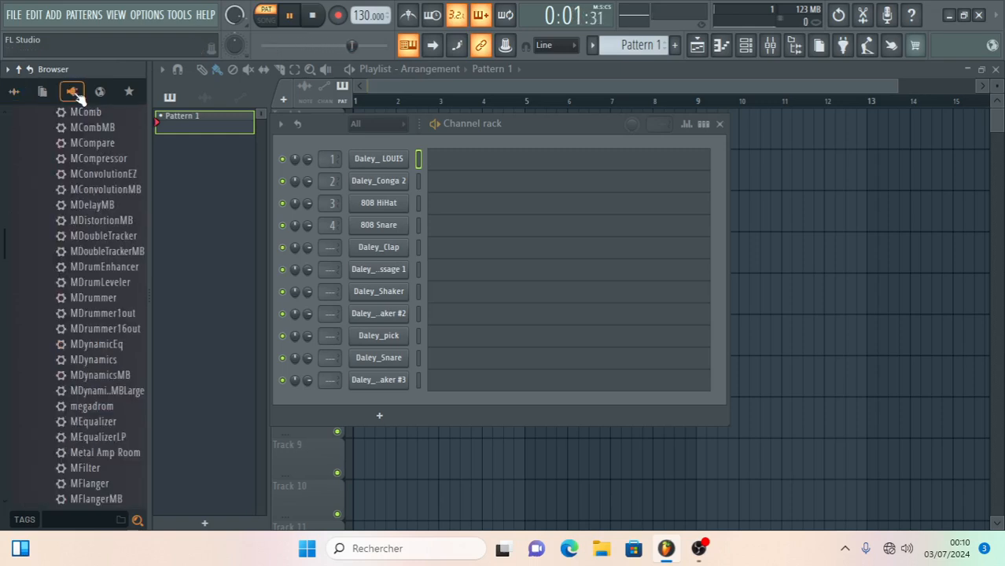
scroll(108, 208, down, 15)
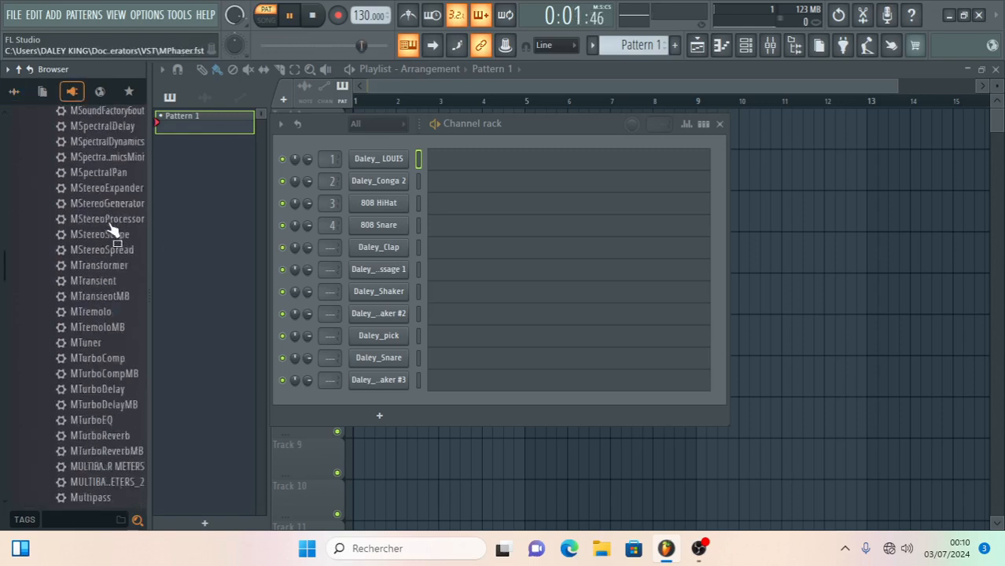
scroll(113, 247, down, 20)
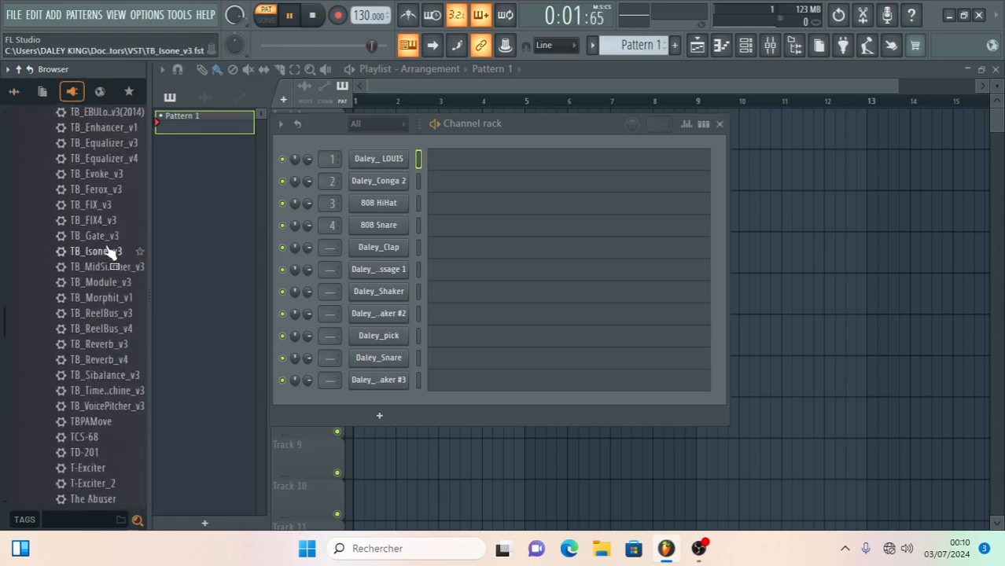
scroll(110, 252, down, 20)
scroll(110, 252, up, 15)
scroll(110, 252, up, 20)
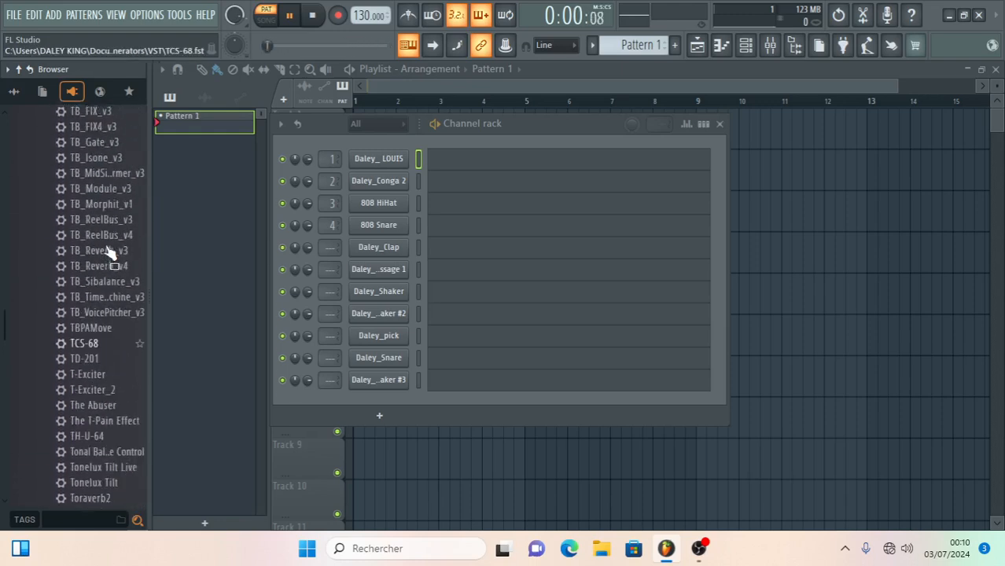
scroll(111, 251, up, 3)
click(14, 91)
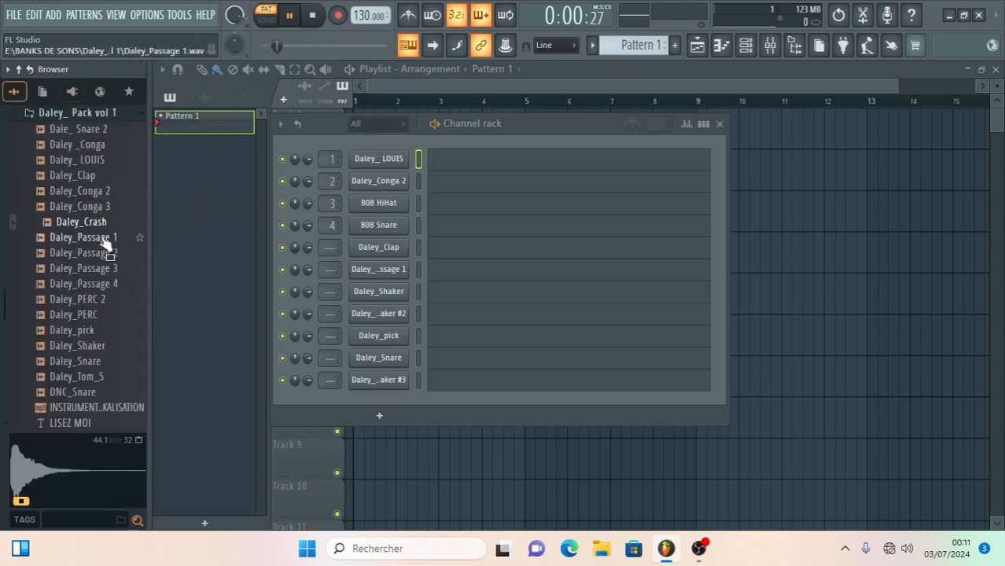
- Review the project file commands for templates, saving, importing and exporting without choosing any
click(13, 14)
click(14, 15)
click(13, 14)
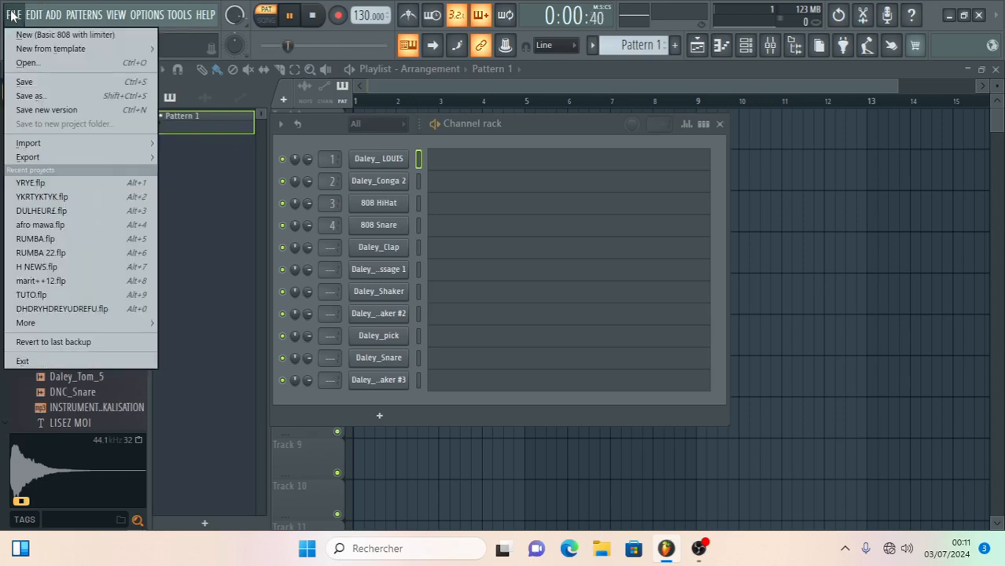
click(47, 48)
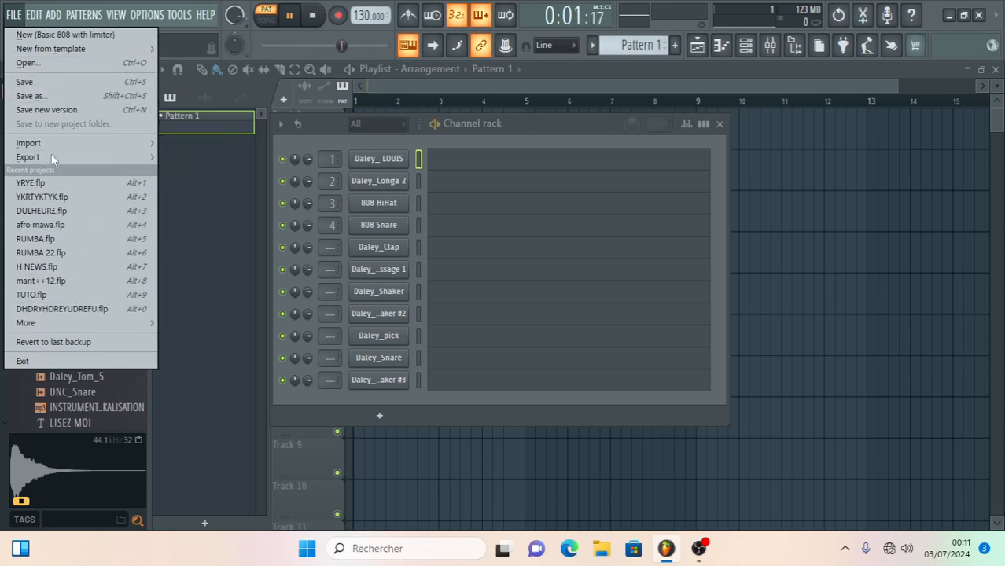
click(491, 133)
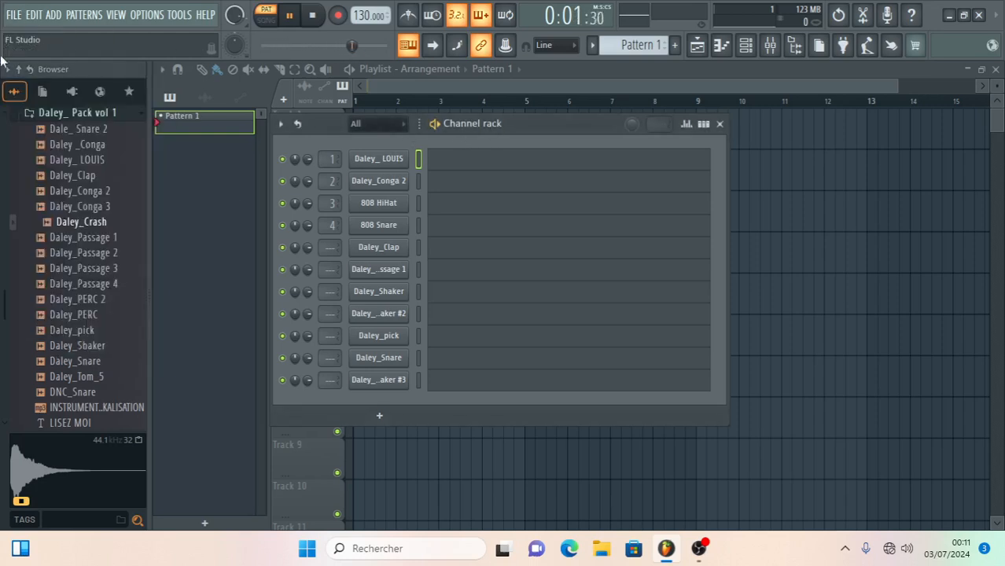
- Start a new Basic 808 with limiter project without saving untitled.flp, and move the channel rack toward the playlist's centre
click(13, 14)
click(23, 32)
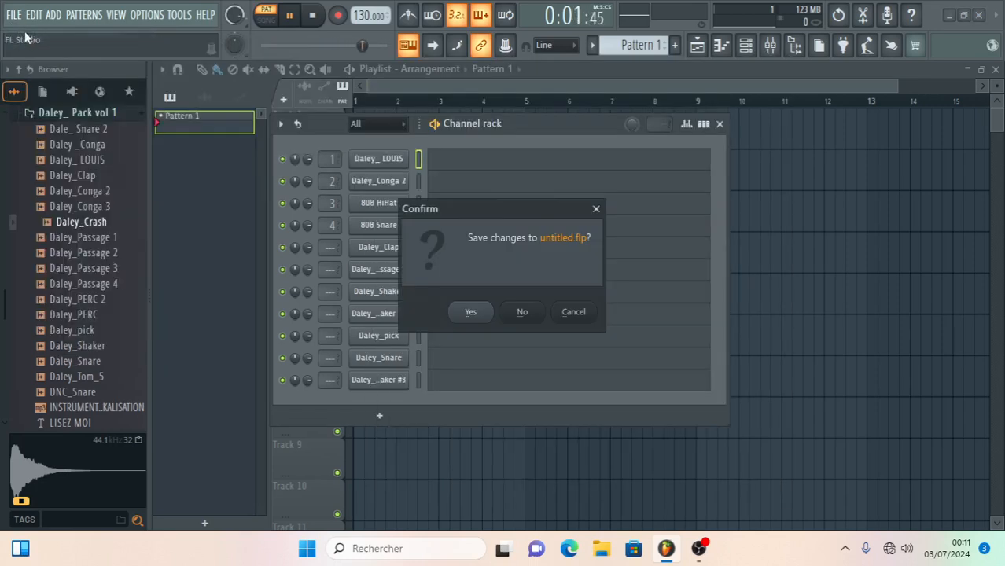
click(498, 314)
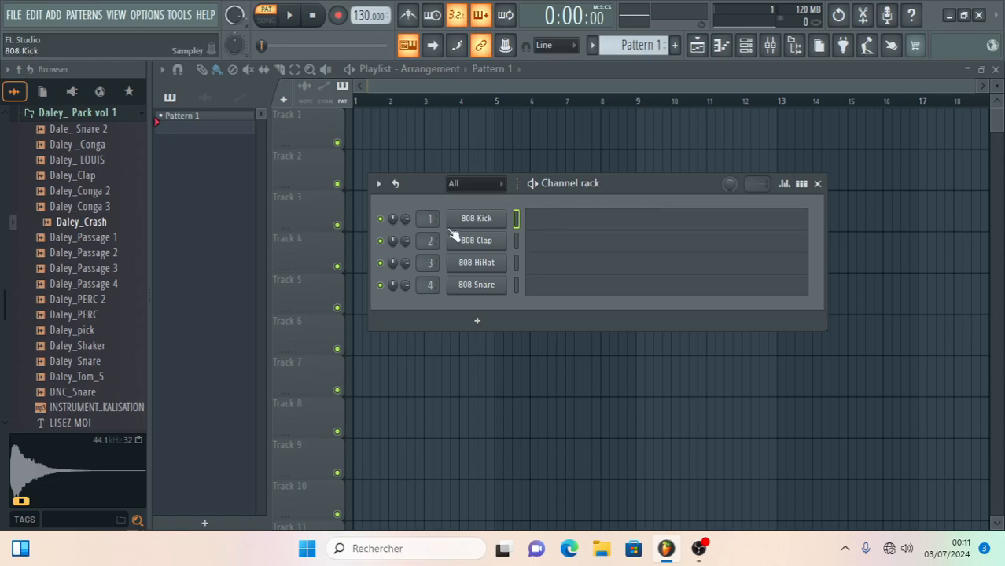
drag(612, 183, 537, 180)
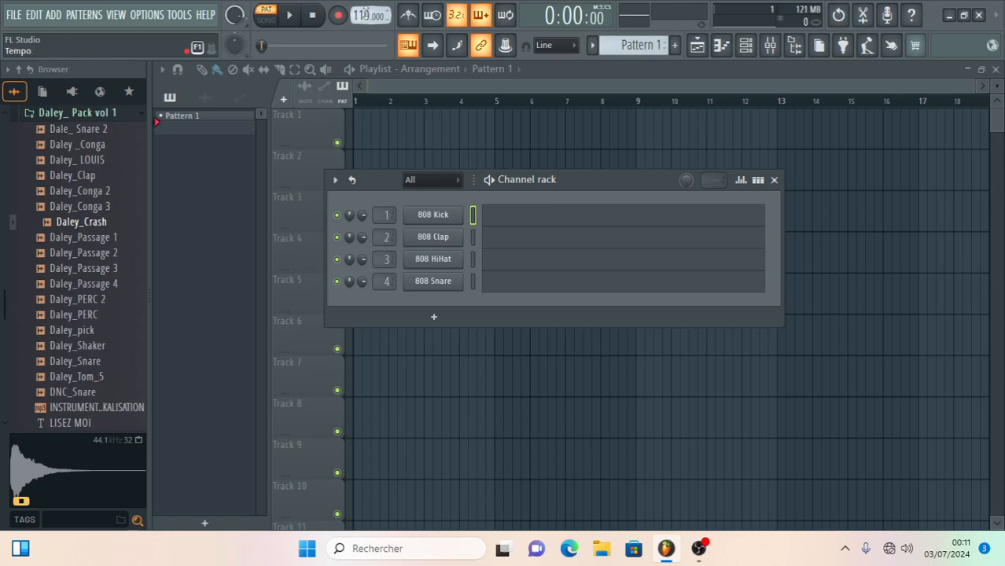
- Add a Purity instrument channel to the rack, close its plugin window and open its piano roll
click(454, 323)
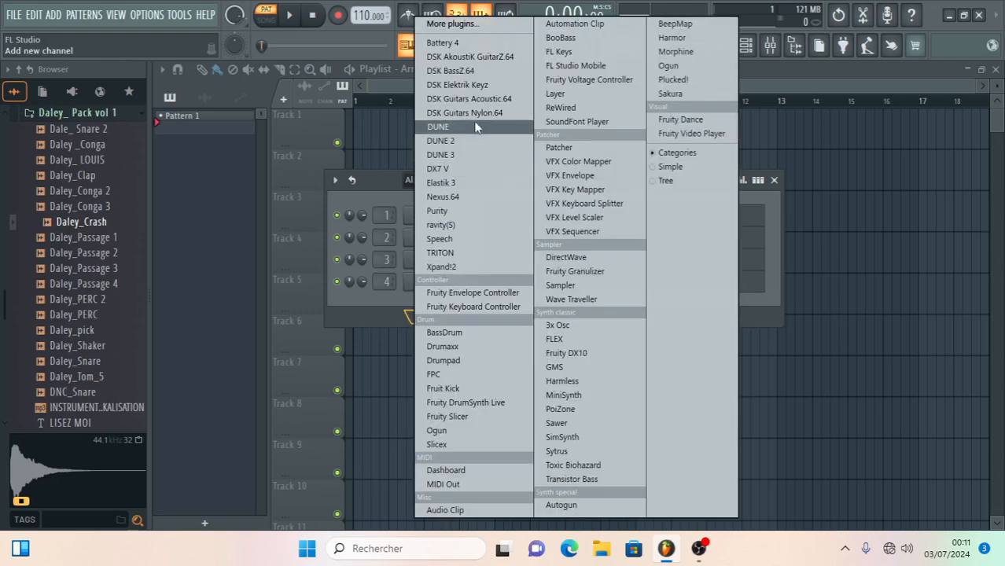
click(373, 184)
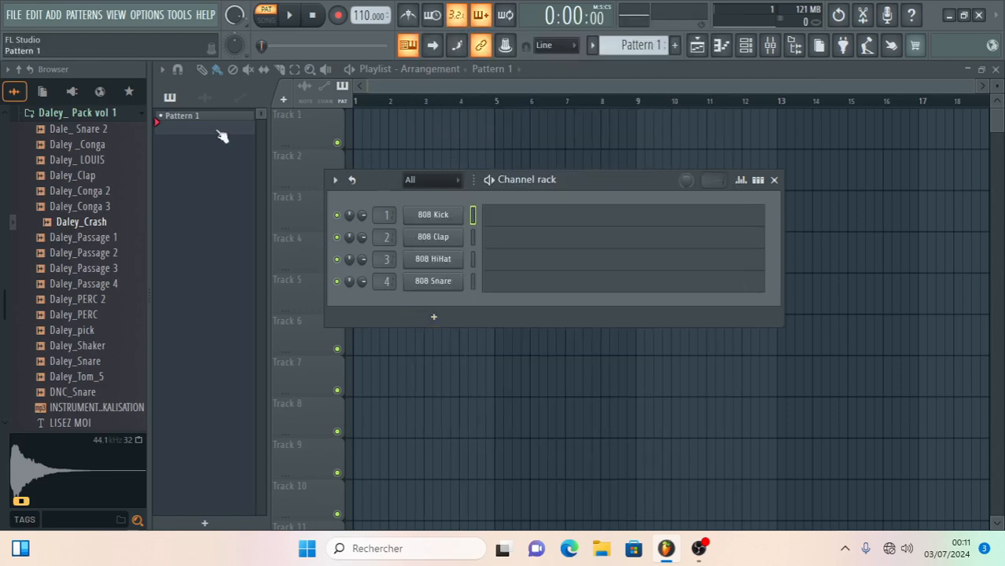
click(444, 323)
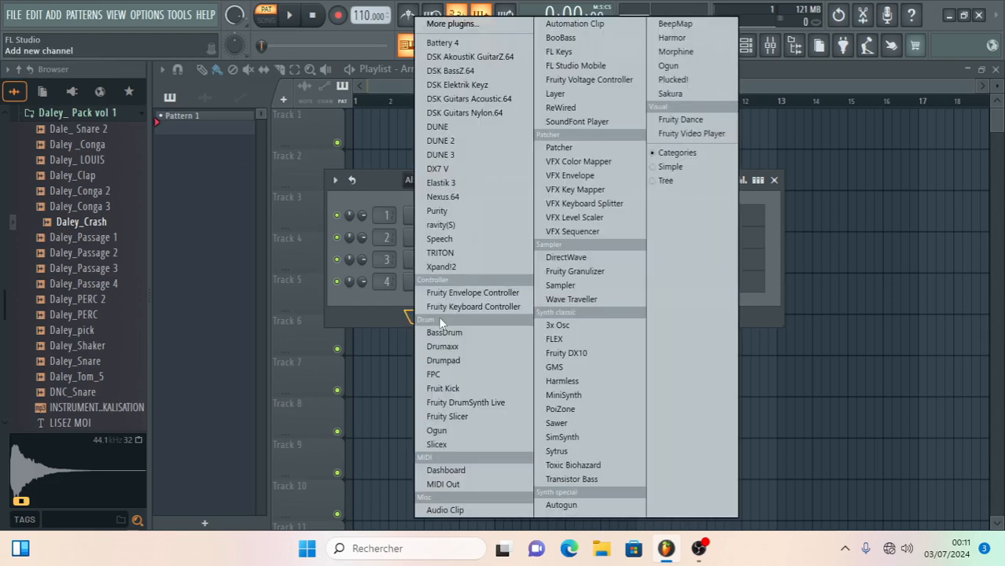
click(442, 214)
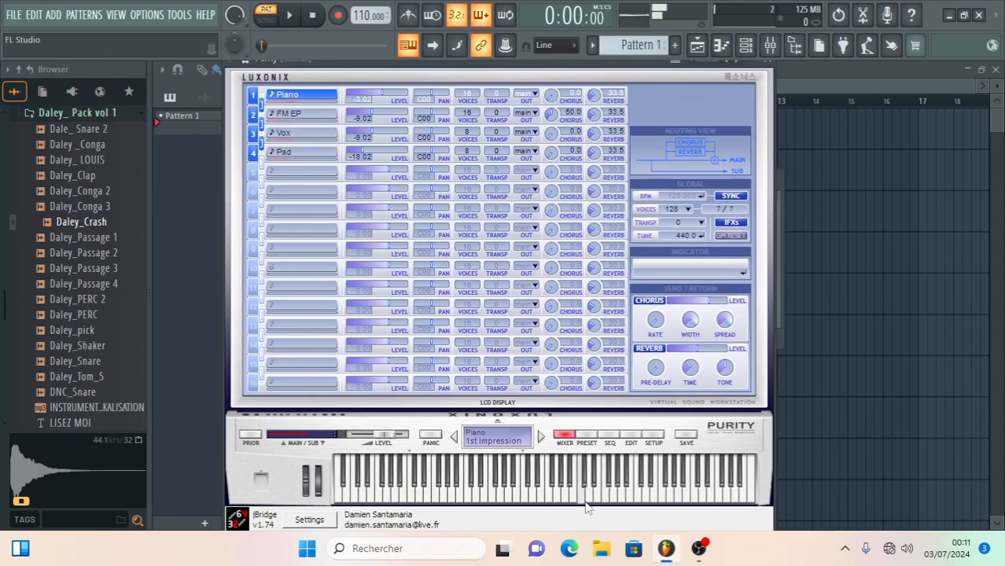
click(766, 63)
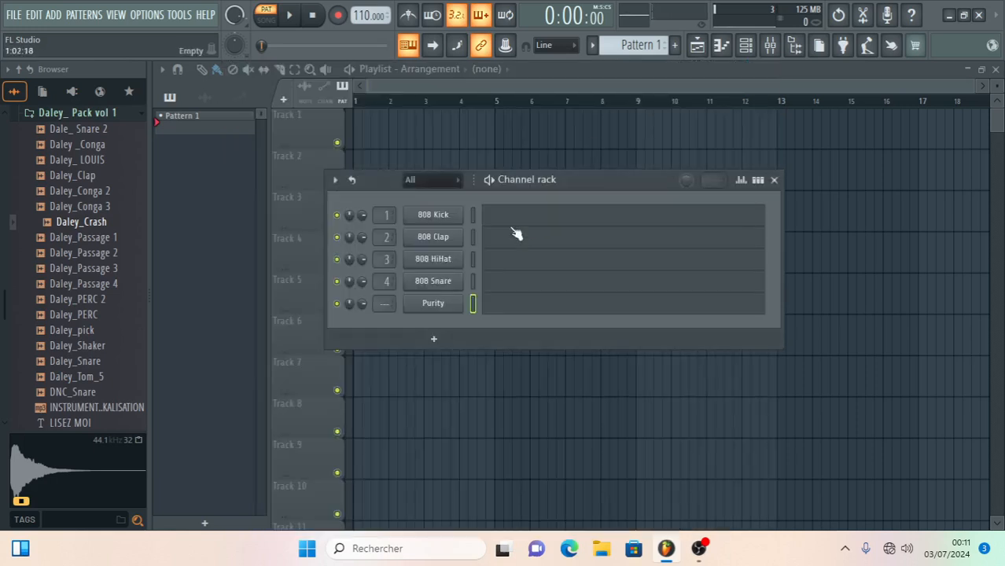
click(490, 309)
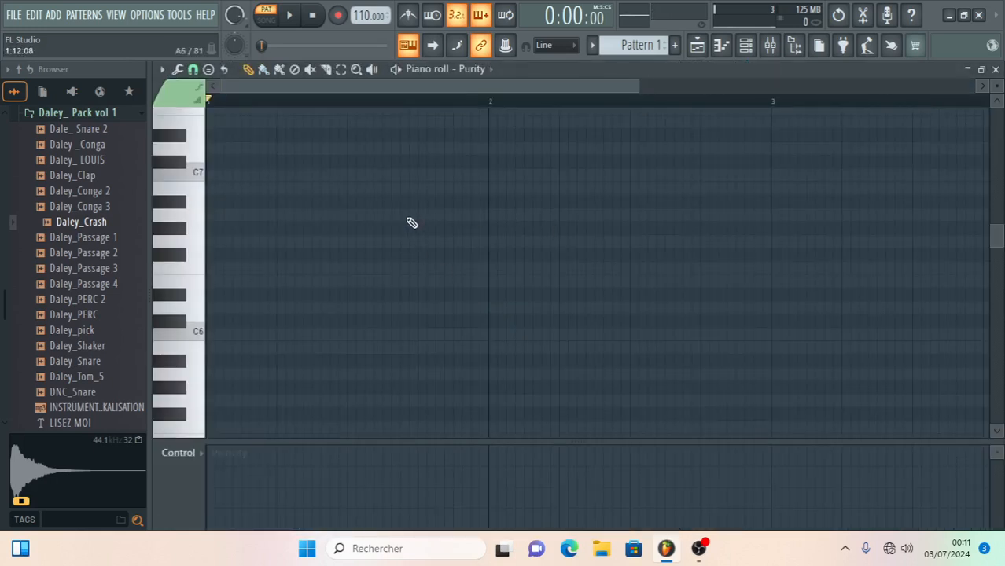
- Set the typing keyboard's starting octave to 3
right_click(408, 45)
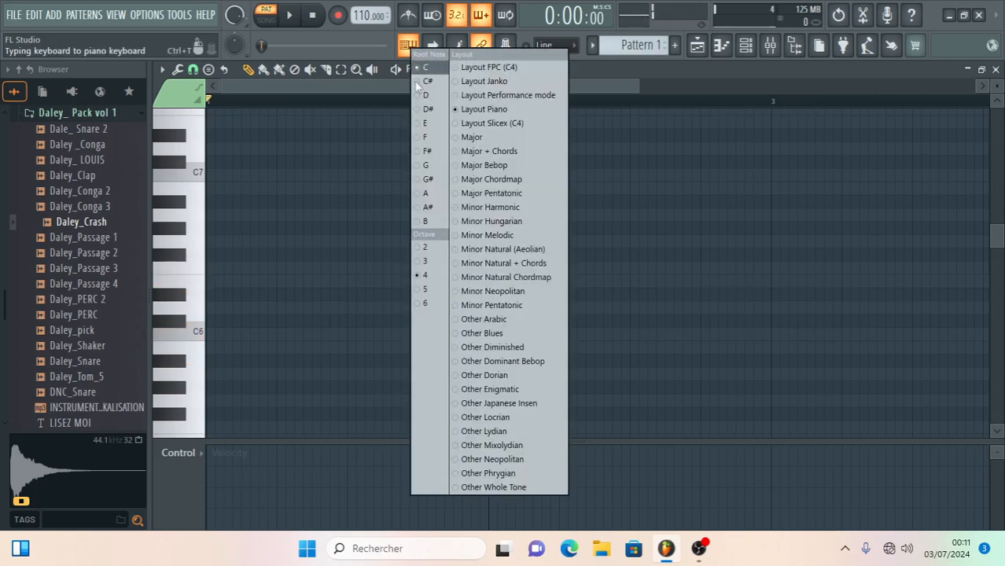
click(426, 265)
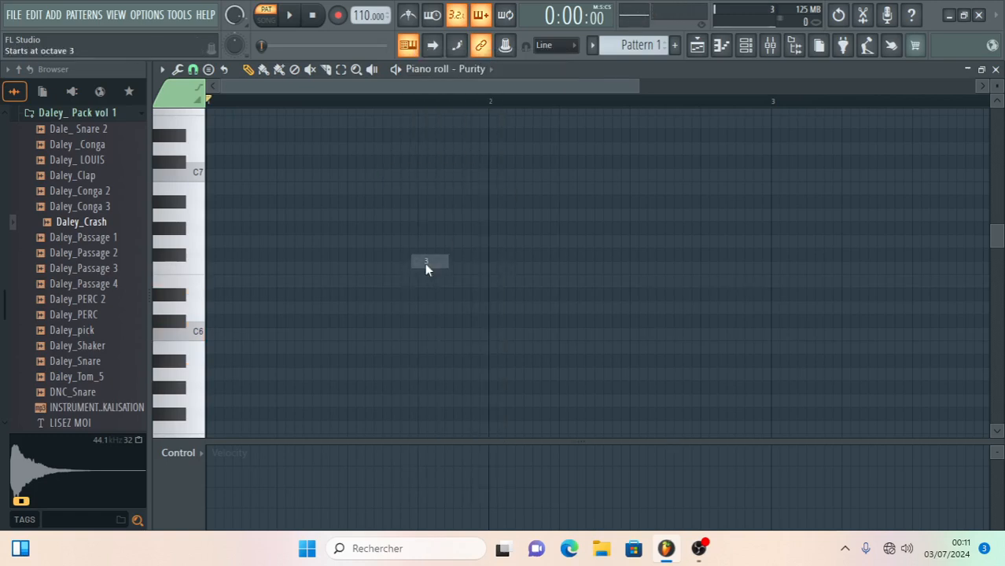
scroll(378, 298, down, 5)
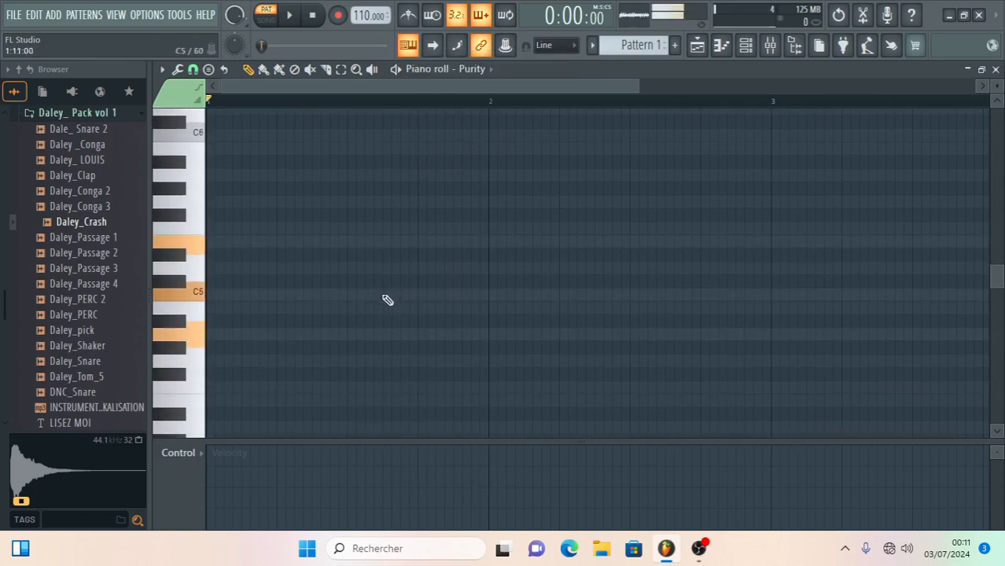
- Build the first Purity chord at the start of bar 1 with the notes A4, C5 and E5
click(257, 256)
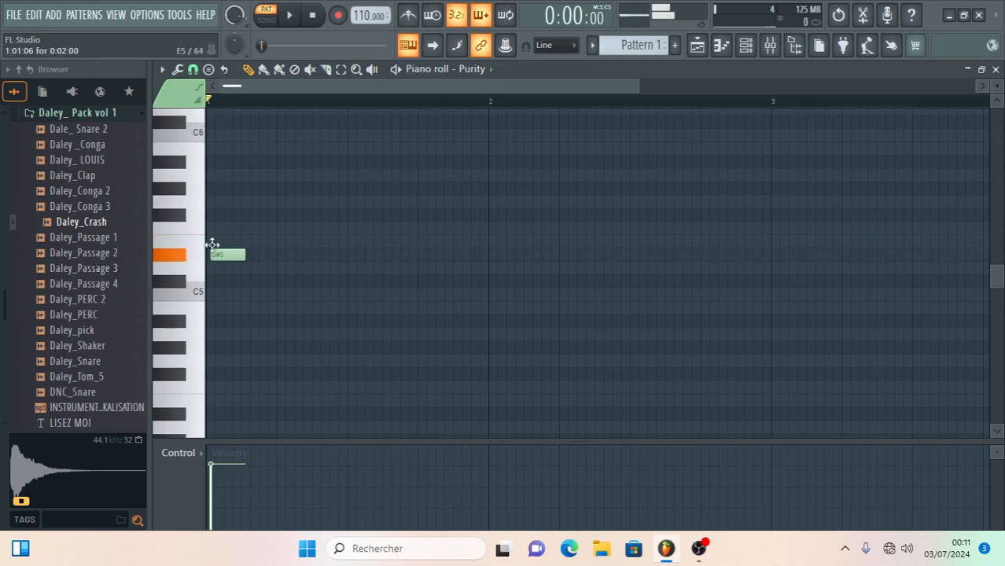
click(217, 252)
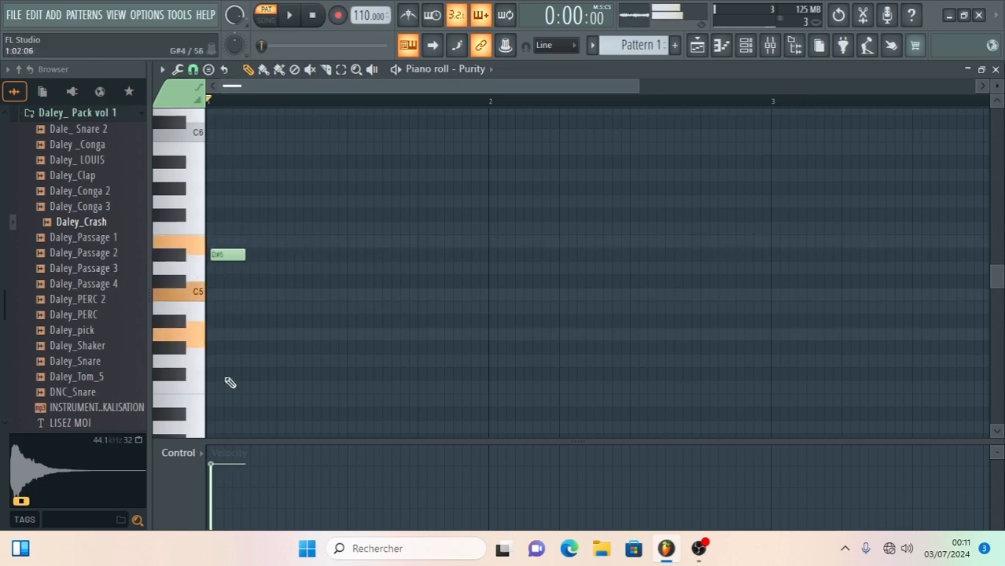
scroll(230, 383, down, 2)
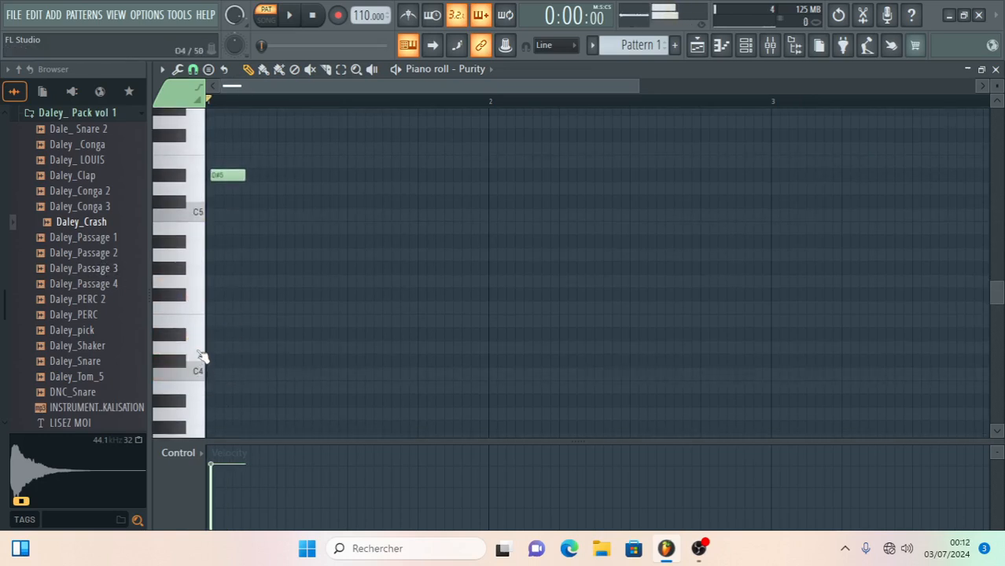
click(200, 262)
scroll(249, 203, up, 1)
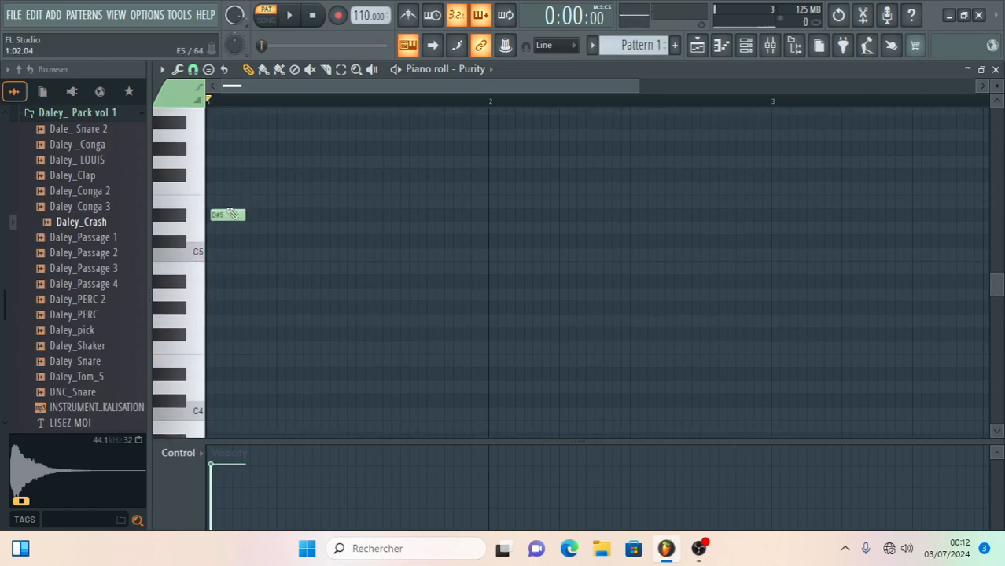
click(235, 295)
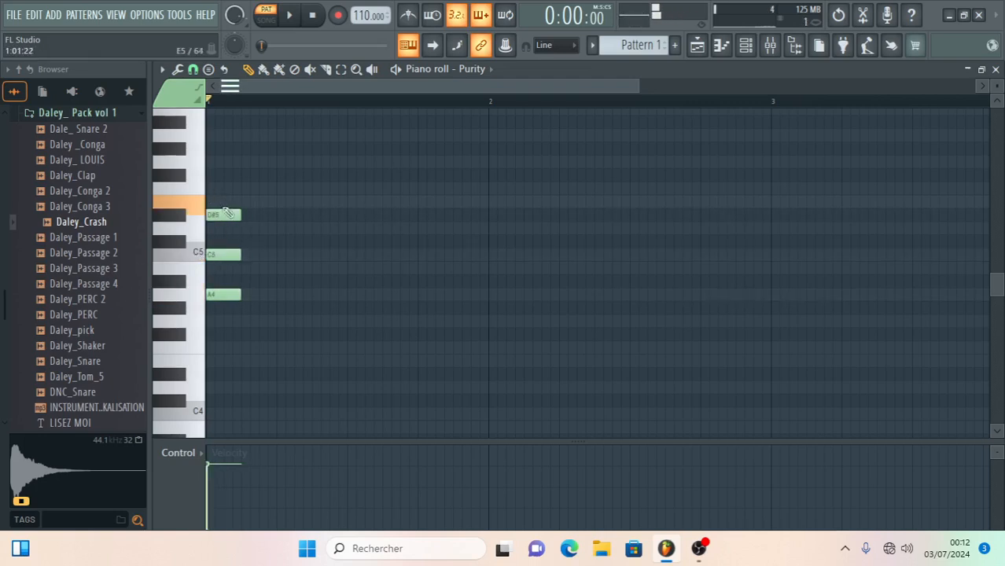
drag(219, 207, 218, 199)
key(space)
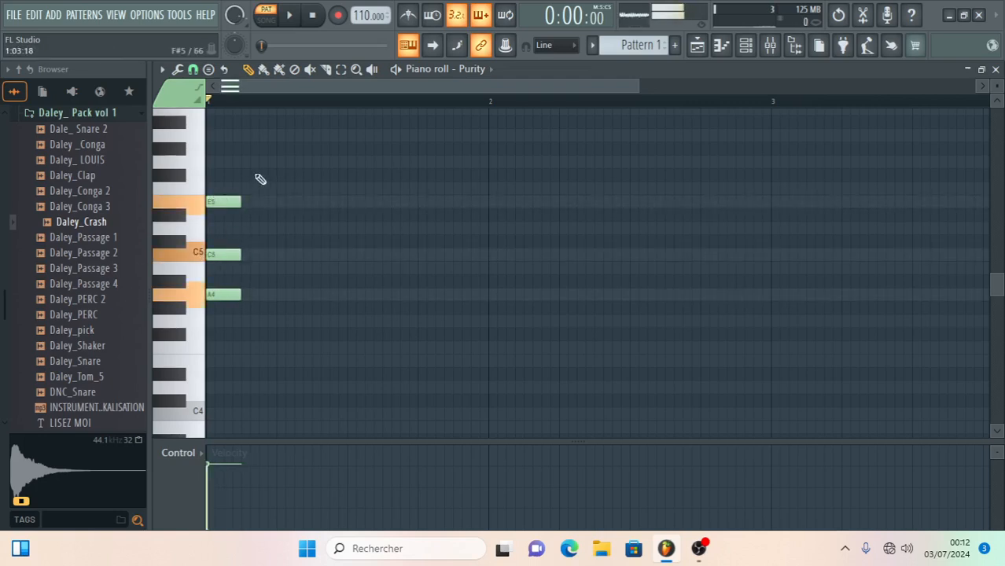
- Select the three notes of the first chord and lengthen them together to half a bar
click(341, 69)
drag(316, 131, 212, 345)
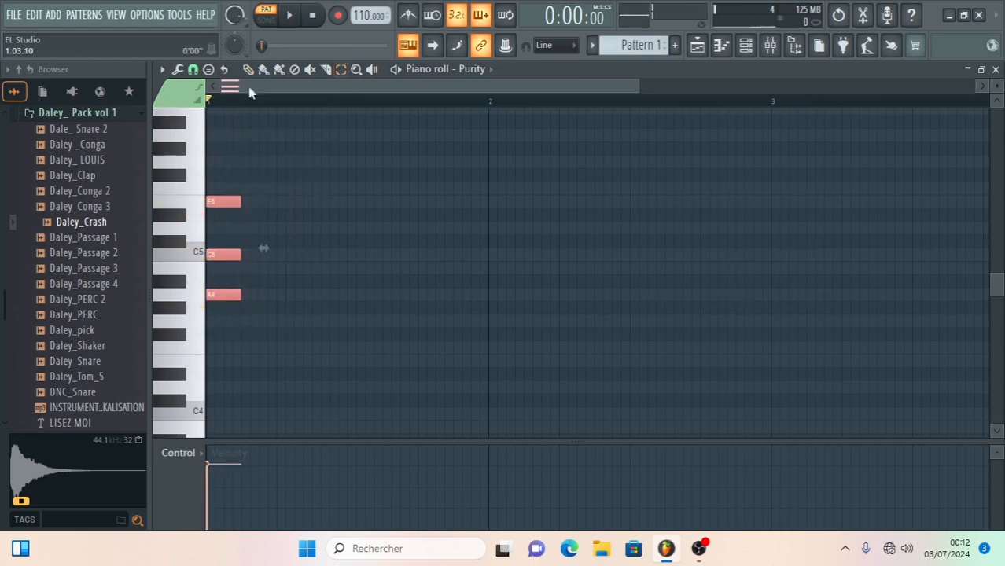
drag(246, 203, 343, 211)
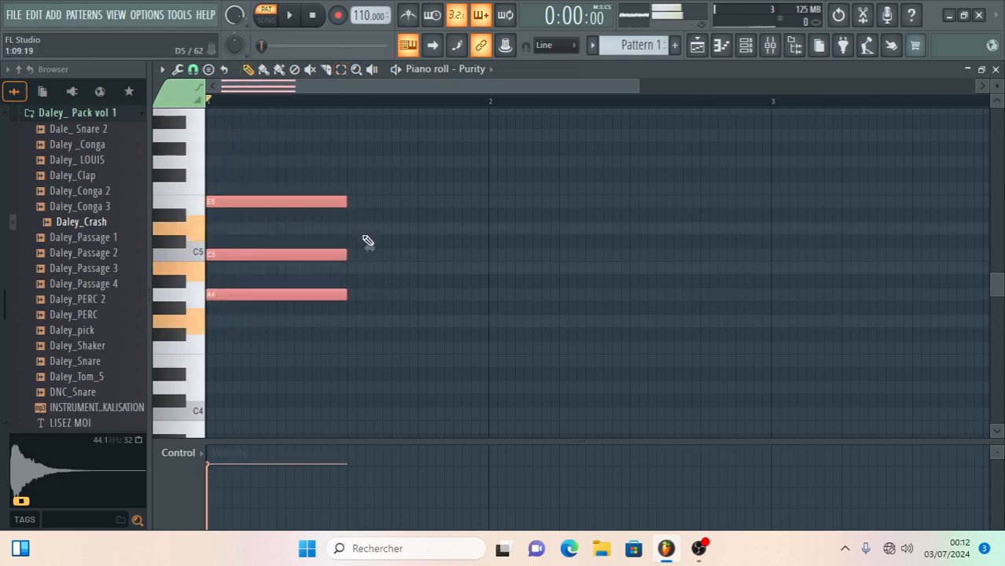
- Add a second half-bar chord of G4, B4 and D5 directly after the first chord and briefly play the pattern
scroll(410, 260, down, 4)
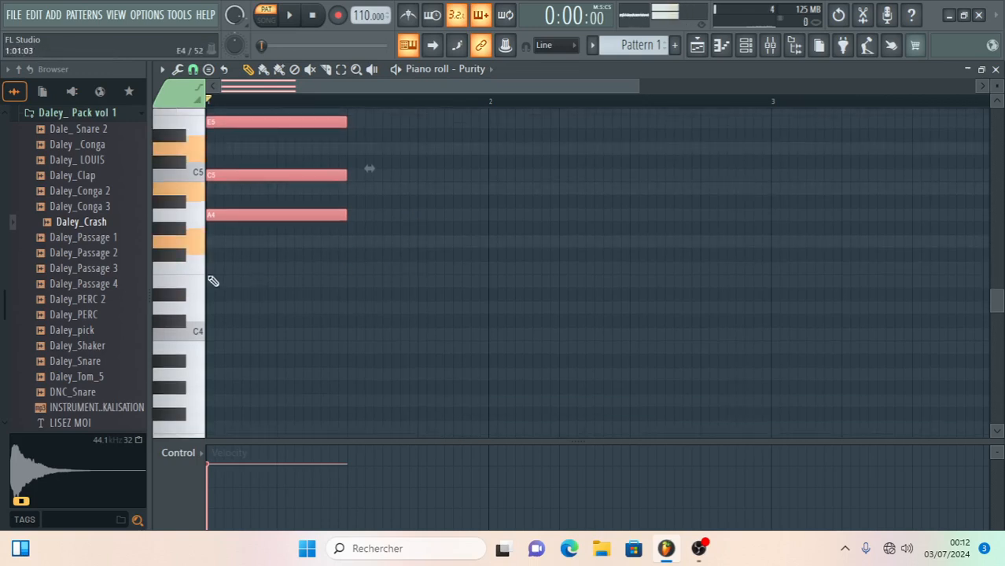
scroll(336, 258, up, 4)
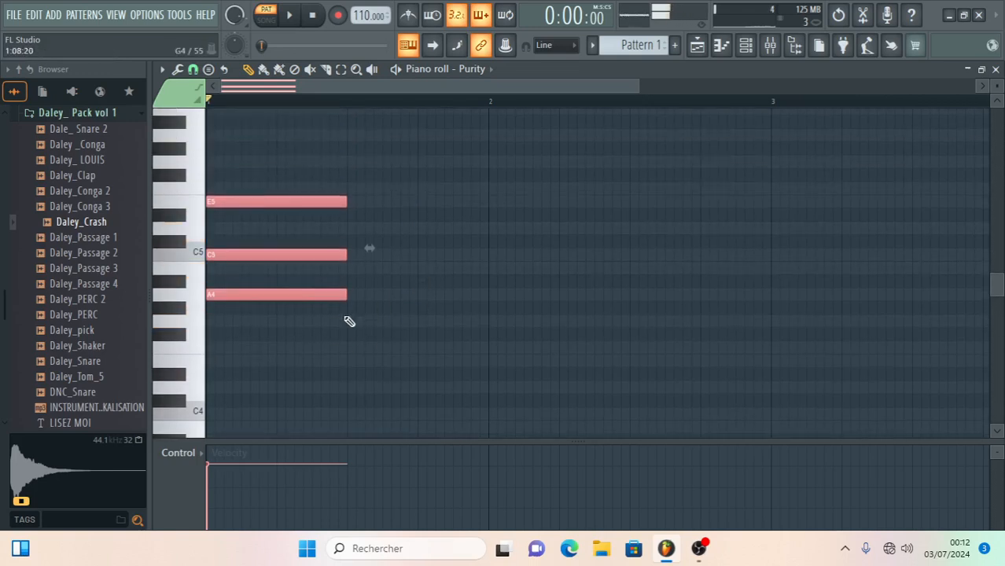
click(347, 321)
click(353, 268)
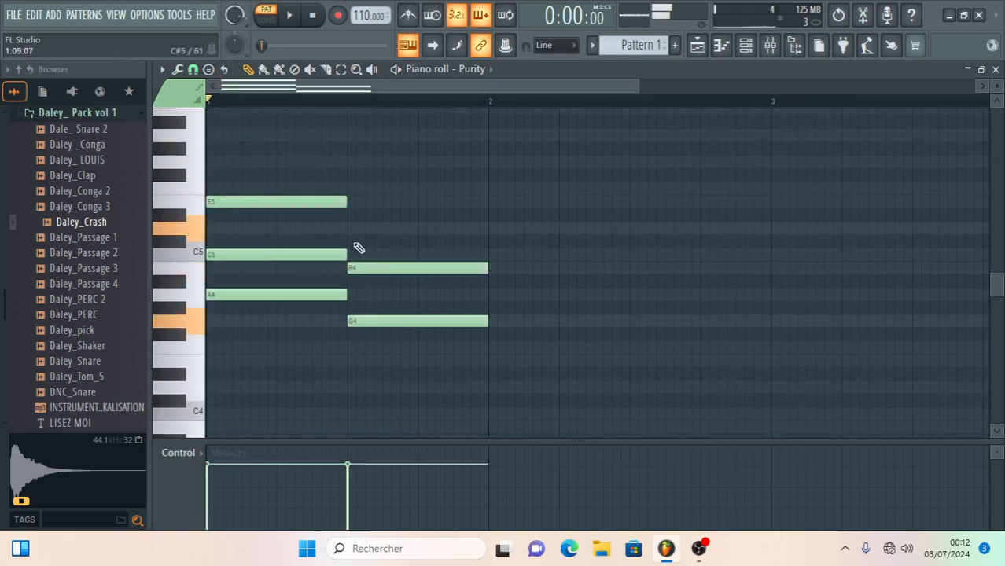
click(352, 229)
key(space)
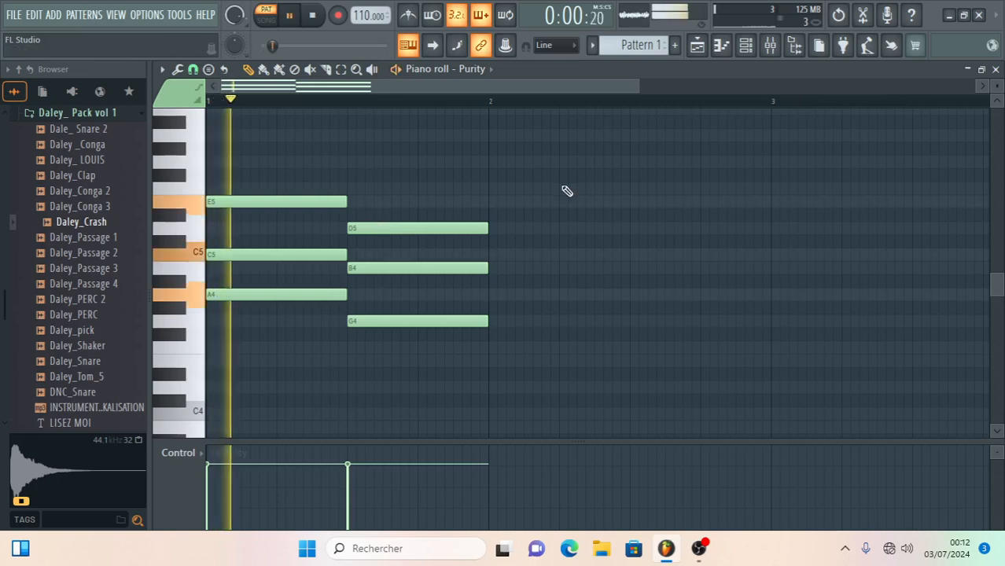
key(space)
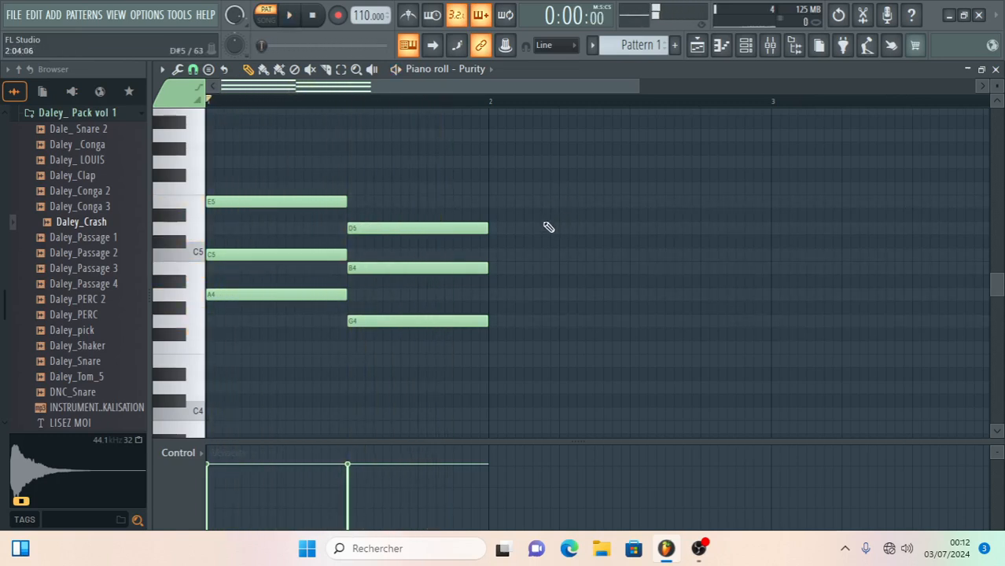
- Select the G4, B4 and D5 notes and lengthen them together to 12 steps, reaching into bar 2
click(341, 72)
drag(380, 180, 436, 415)
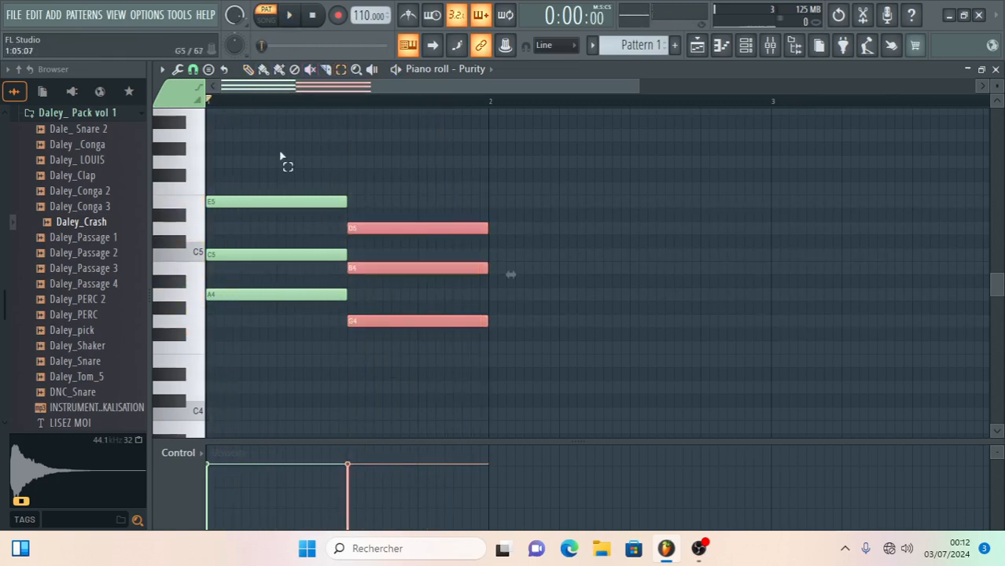
drag(488, 223, 540, 237)
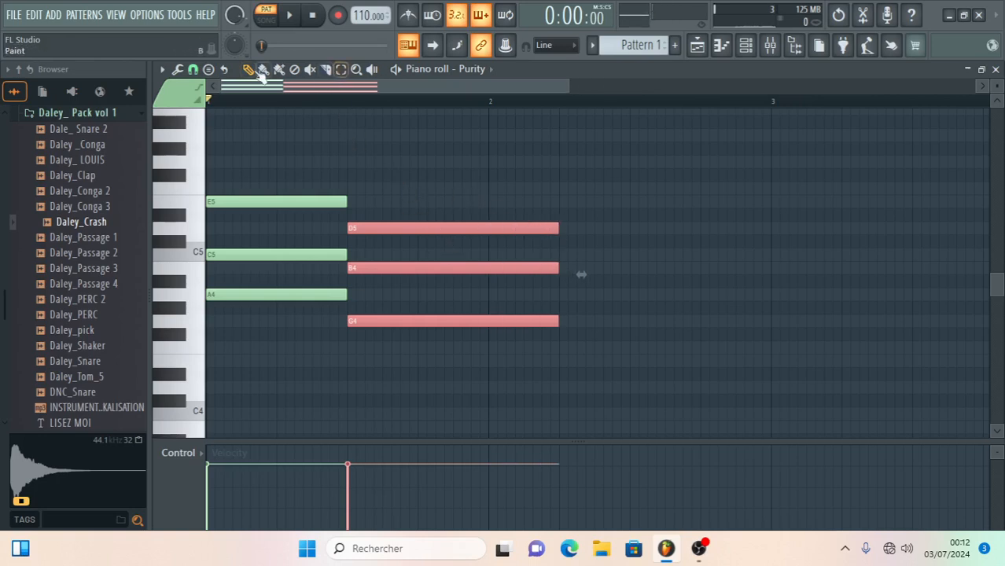
- Add an F4 note right after the second chord and shorten it to 4 steps
click(547, 365)
right_click(563, 365)
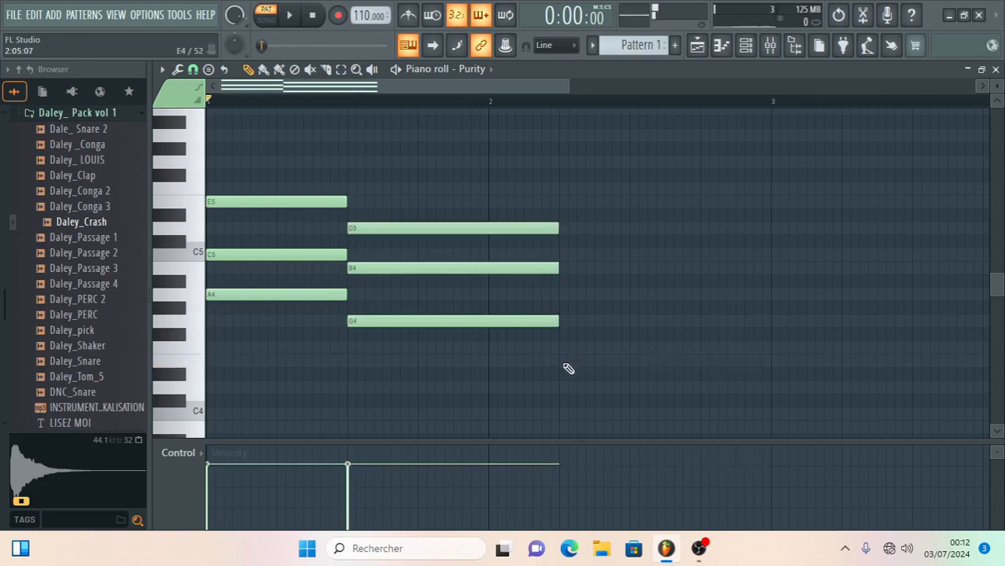
click(555, 348)
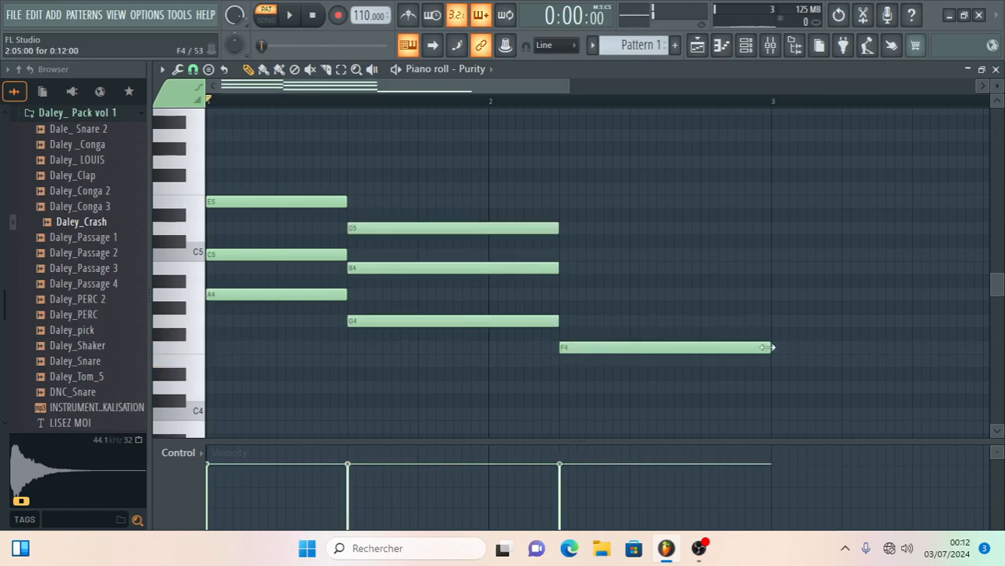
drag(767, 348, 637, 371)
- Add an 8-step chord of G4, B4 and D5 after the F4 note, filling the rest of bar 2
click(633, 321)
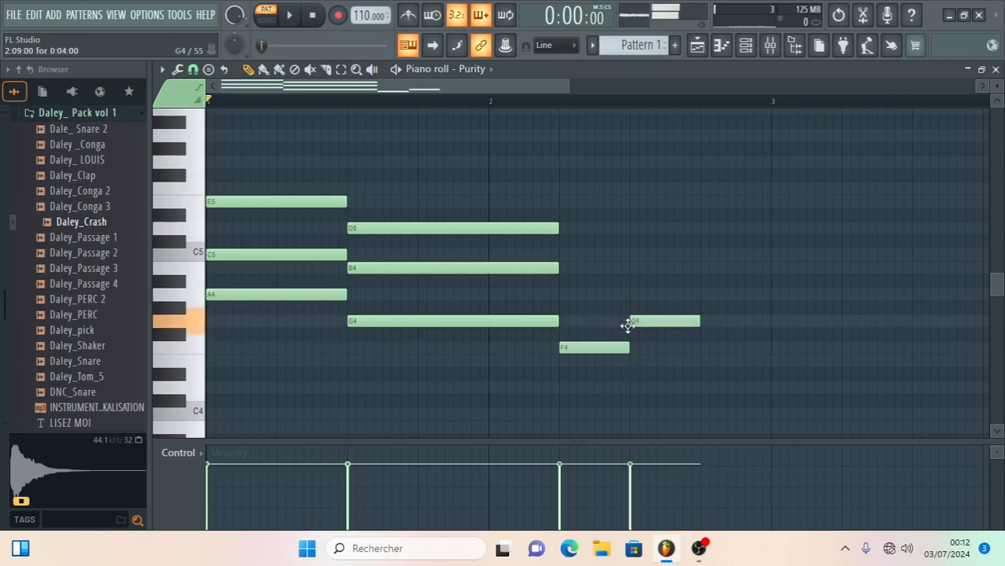
click(739, 321)
right_click(757, 323)
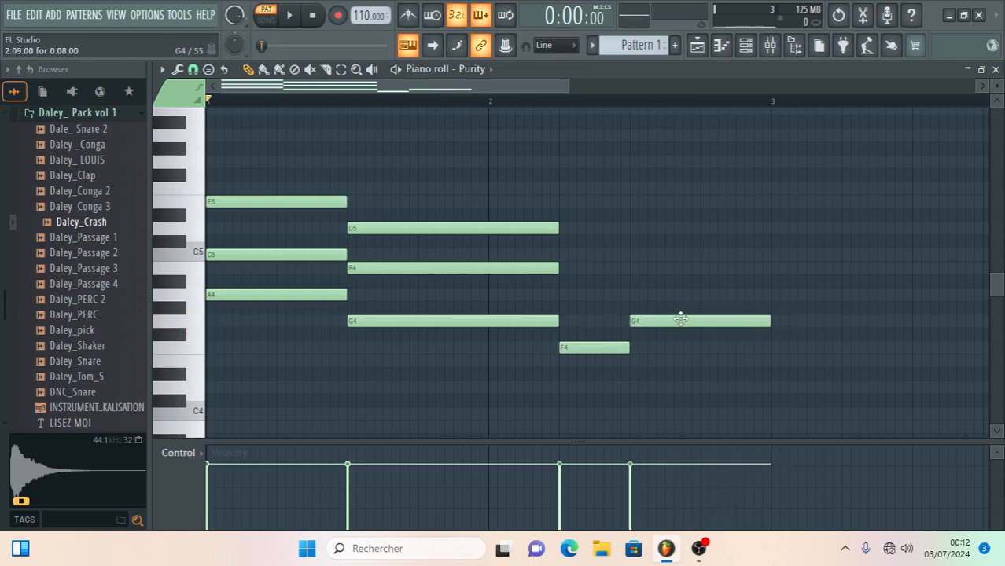
click(633, 268)
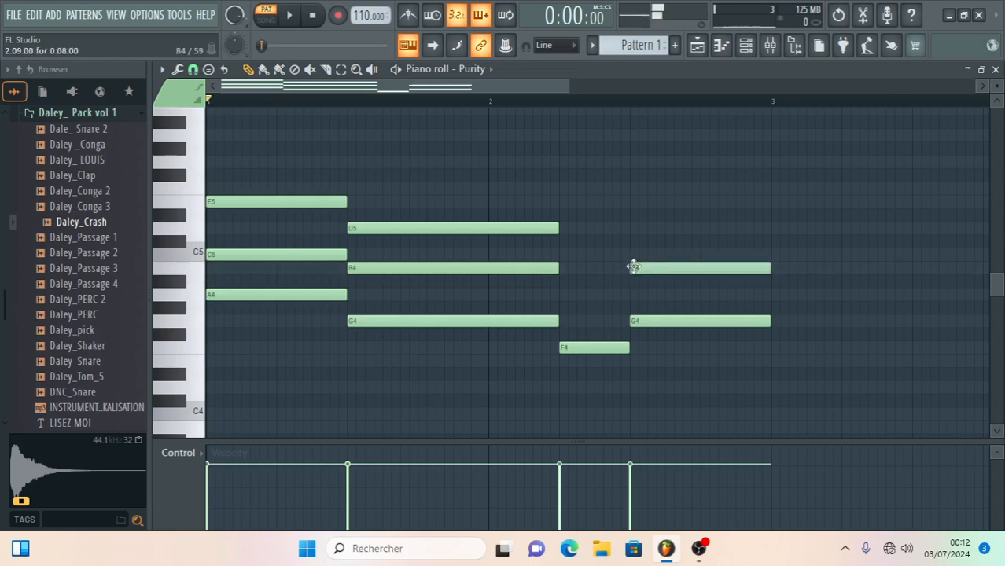
click(634, 228)
drag(643, 229, 639, 229)
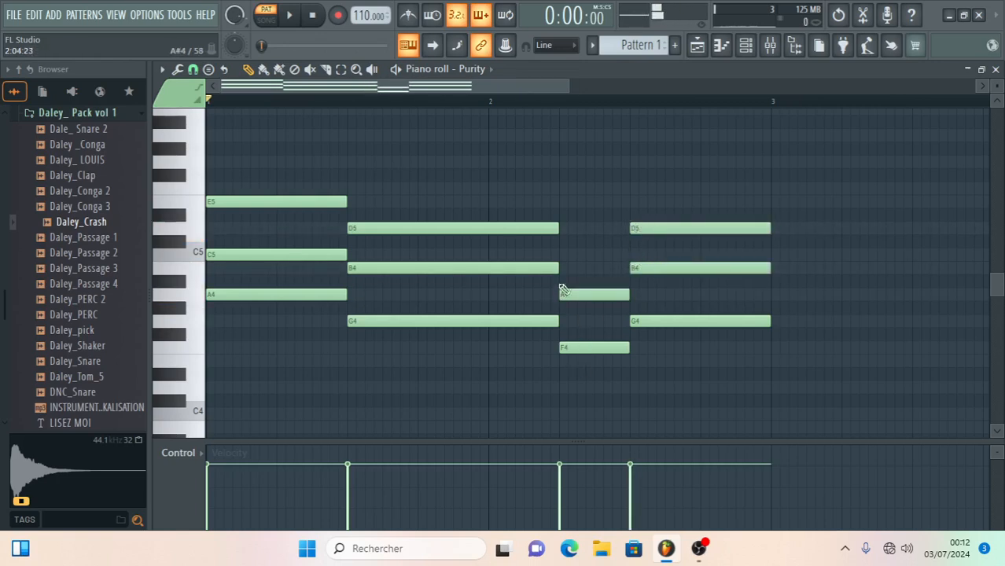
- Complete the chord above the F4 note with A4 and C5 and start playing the pattern
click(565, 259)
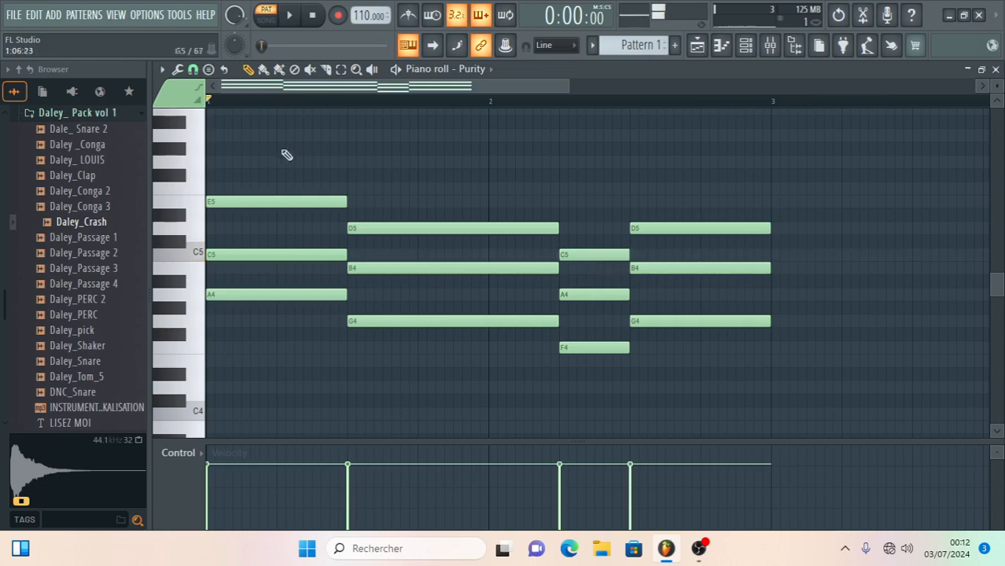
click(293, 14)
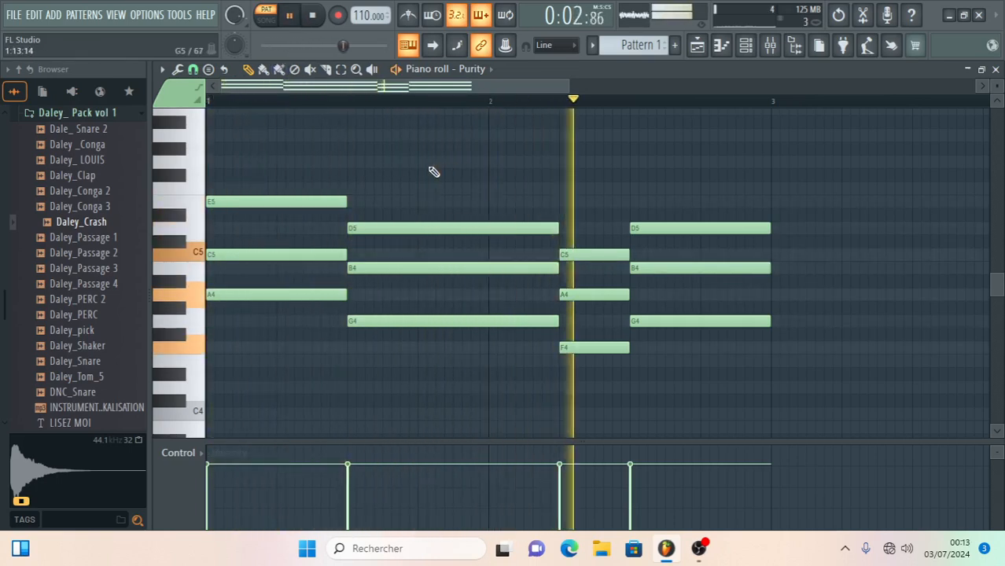
- Close the Purity piano roll, add the Daley_Clap sample as a channel below Purity and open its piano roll
click(996, 69)
drag(75, 176, 443, 326)
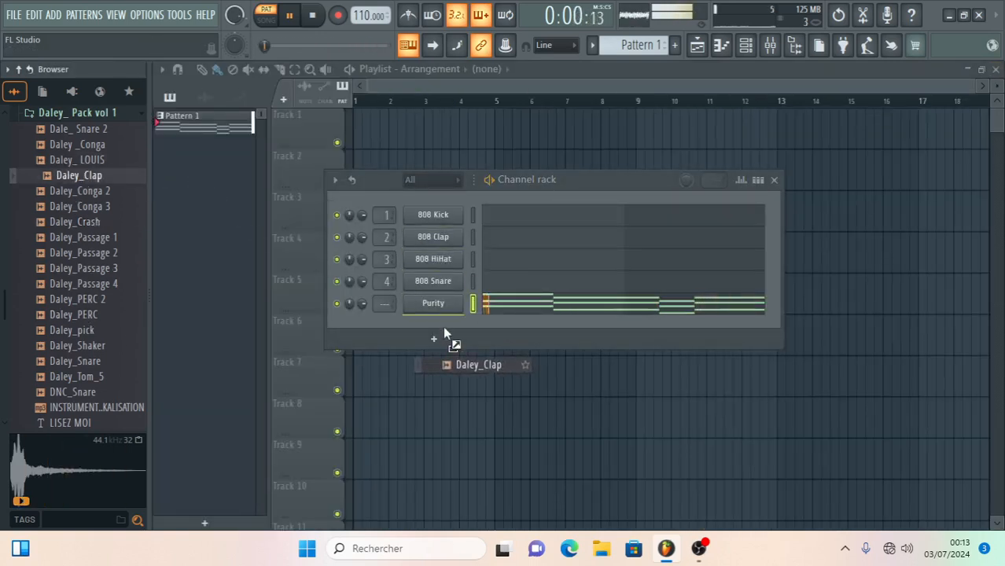
click(494, 326)
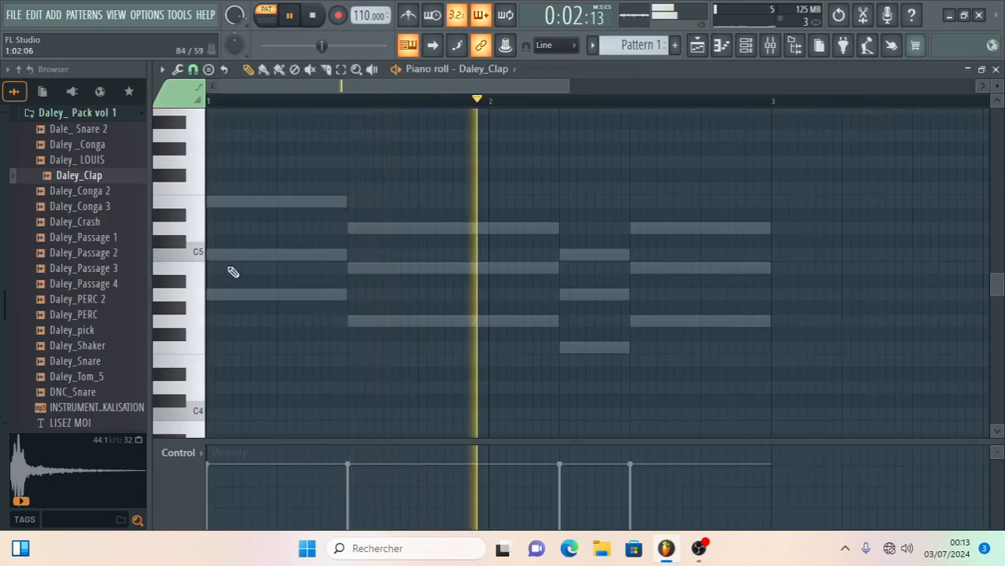
- Place four one-step C5 clap notes in bar 1, at steps 4, 8, 11 and 13
click(259, 255)
drag(326, 253, 279, 272)
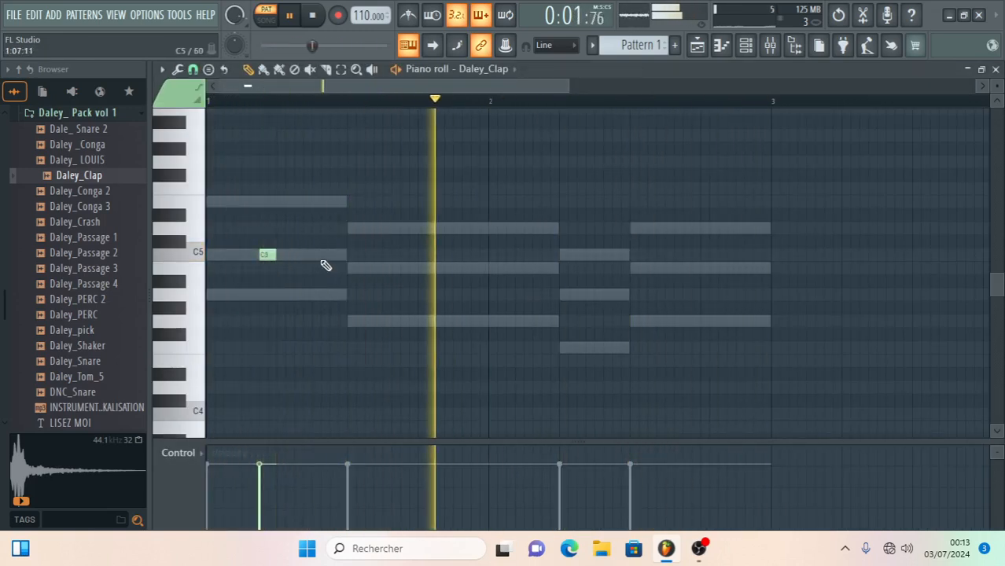
click(332, 254)
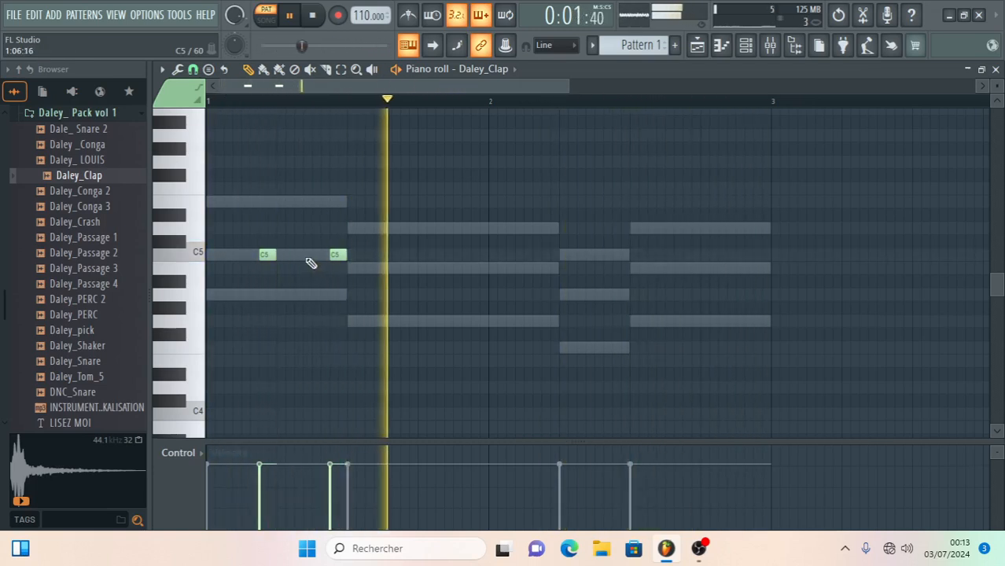
click(421, 255)
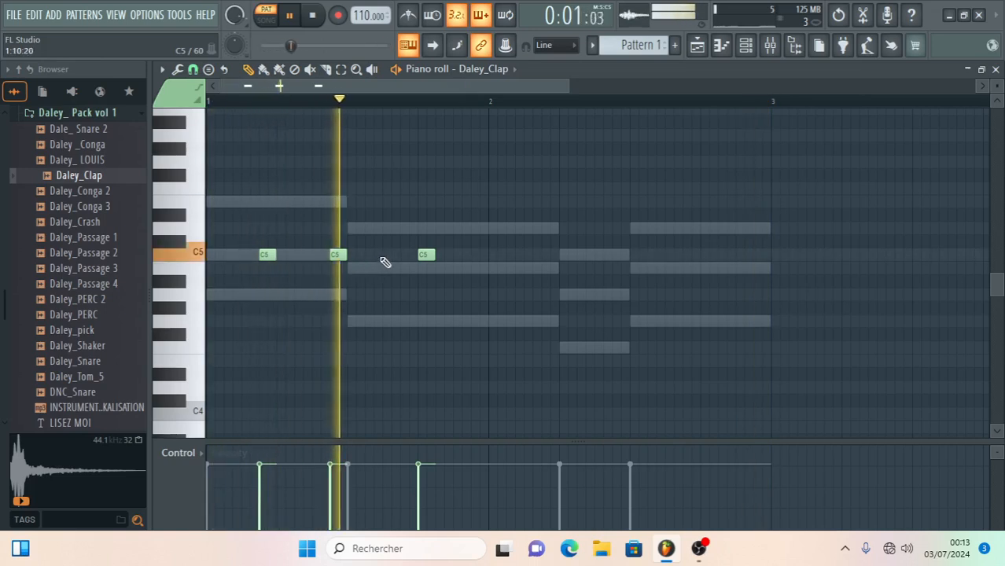
click(383, 256)
drag(383, 256, 391, 254)
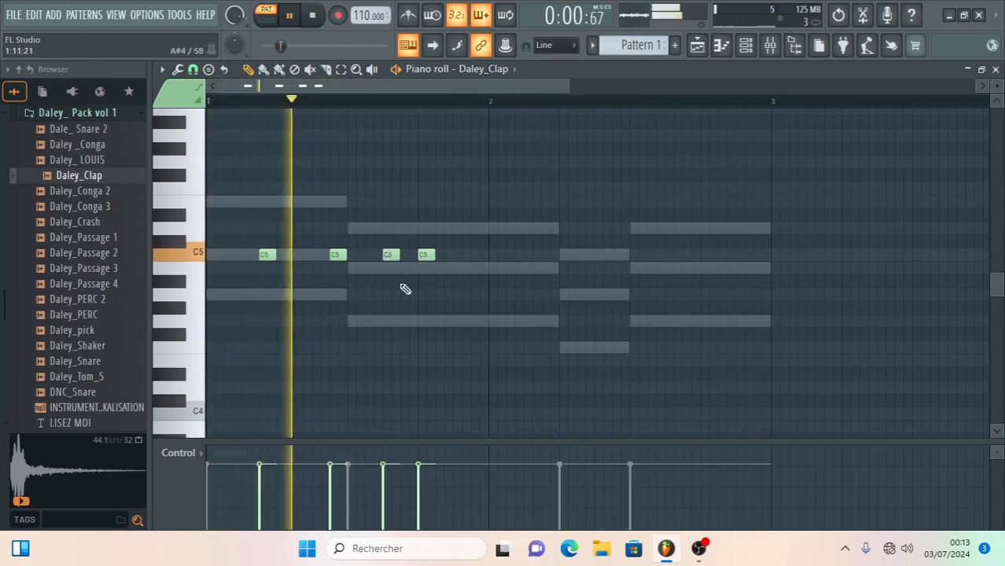
- Try an extra C5 clap note directly before the second clap and remove it
click(315, 254)
drag(316, 254, 320, 254)
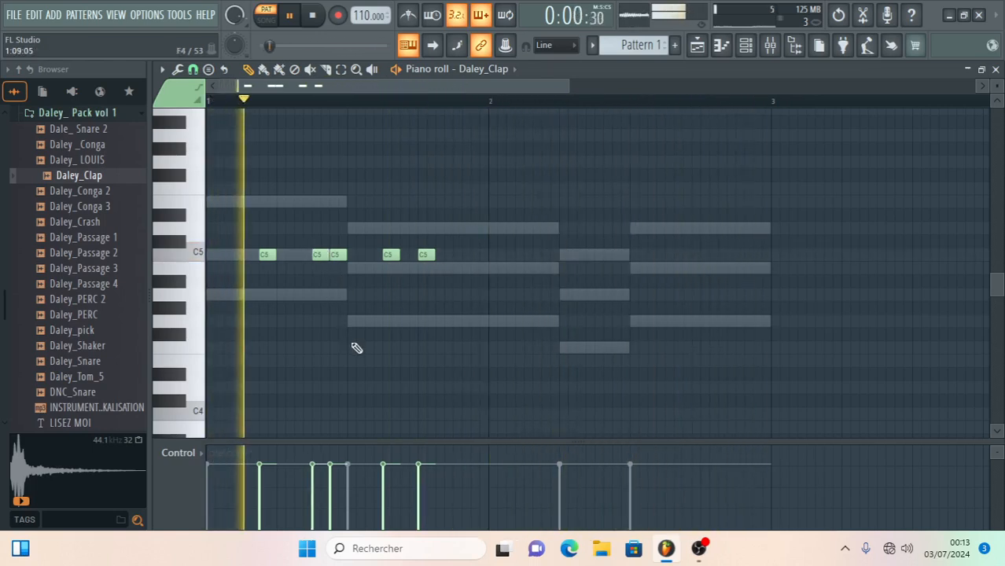
right_click(321, 254)
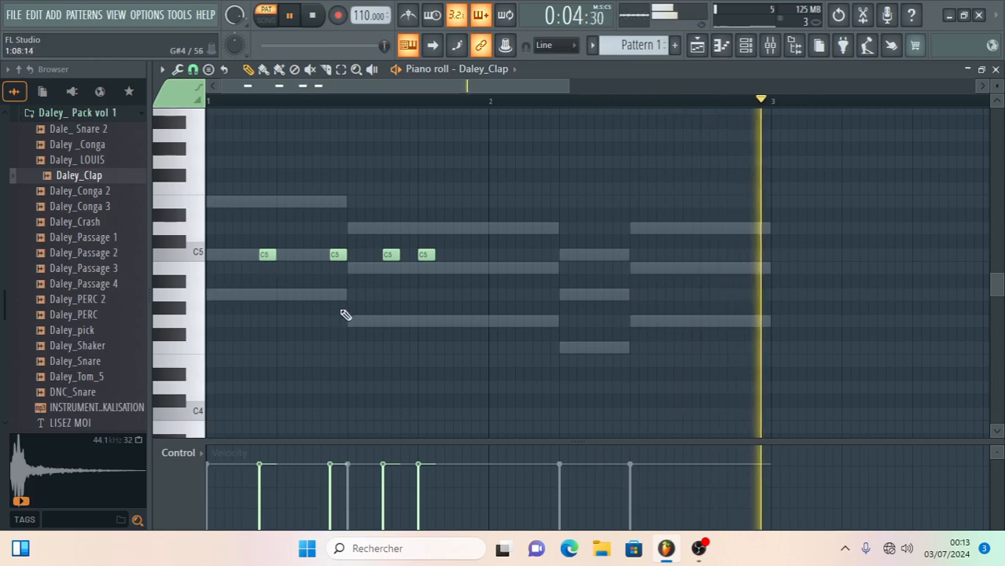
- Add a C5 clap note at the start of bar 1 and duplicate the bar's five claps into bar 2
click(211, 254)
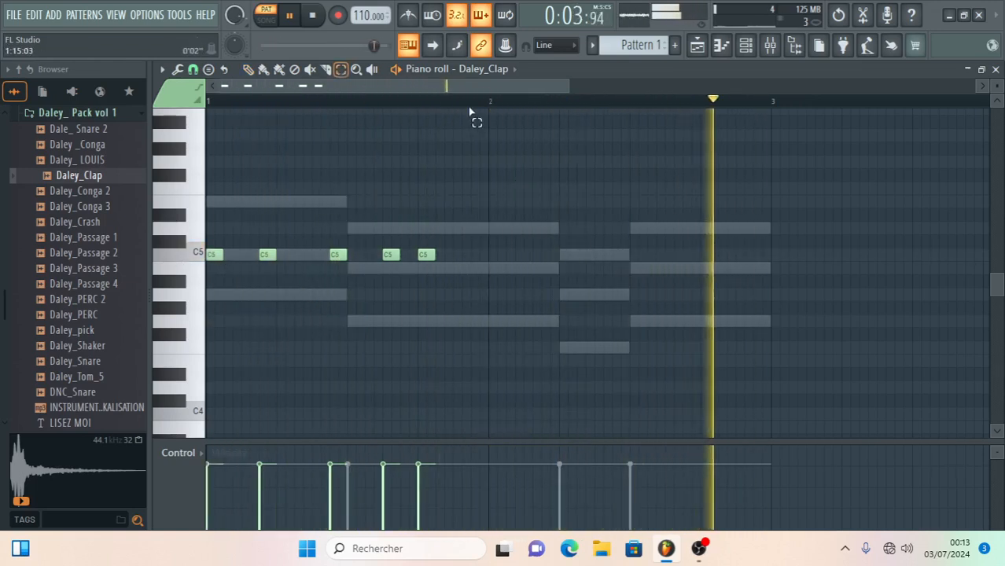
drag(482, 101, 208, 100)
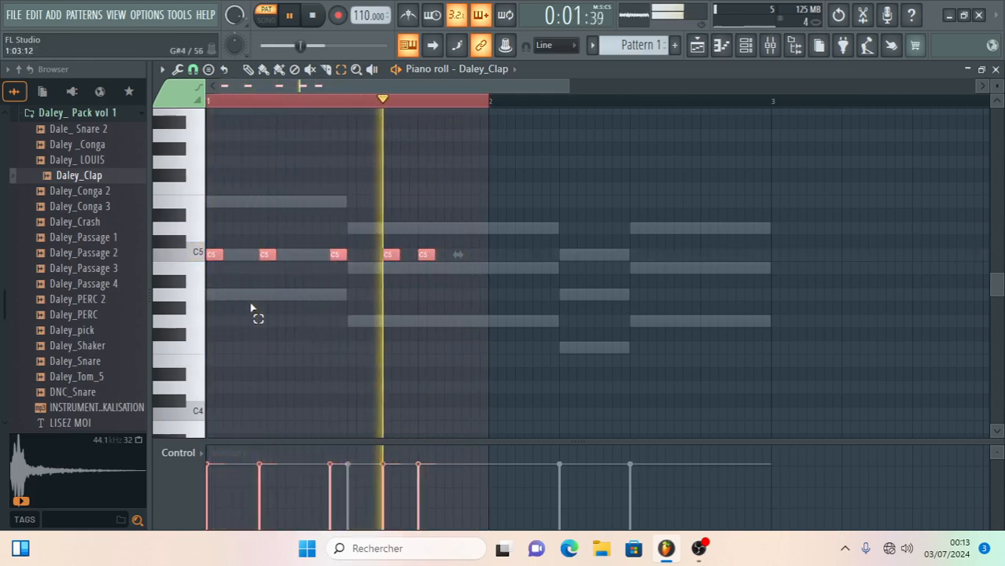
key(ctrl+b)
click(329, 120)
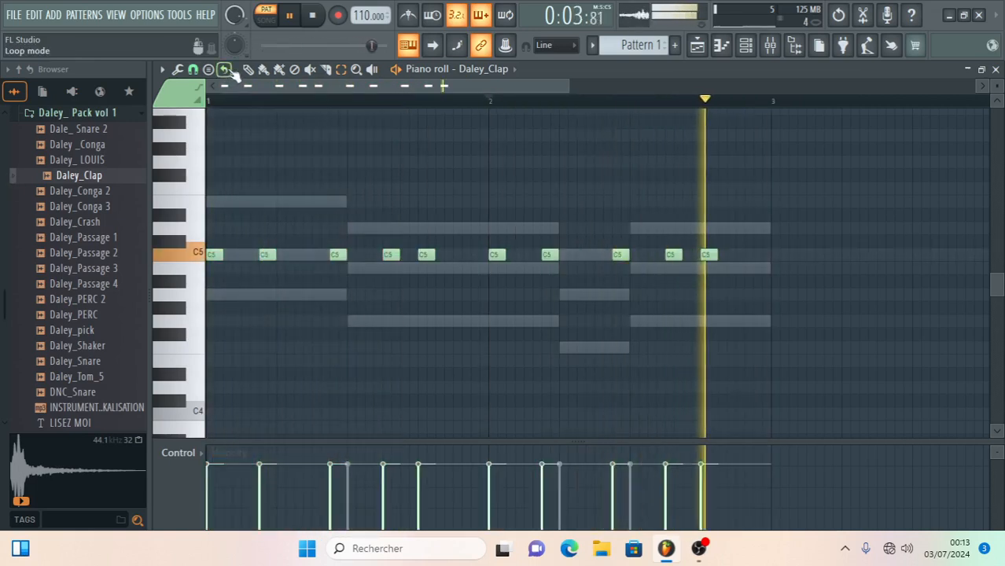
click(996, 69)
- Add the Daley_Conga 2 sample as a channel below Daley_Clap and open its piano roll
scroll(74, 258, up, 2)
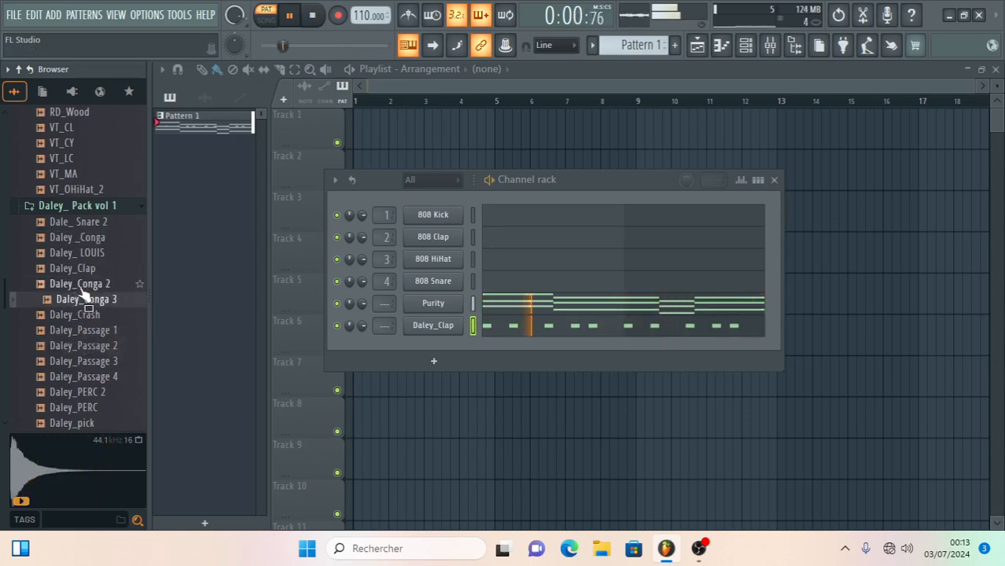
drag(248, 318, 437, 349)
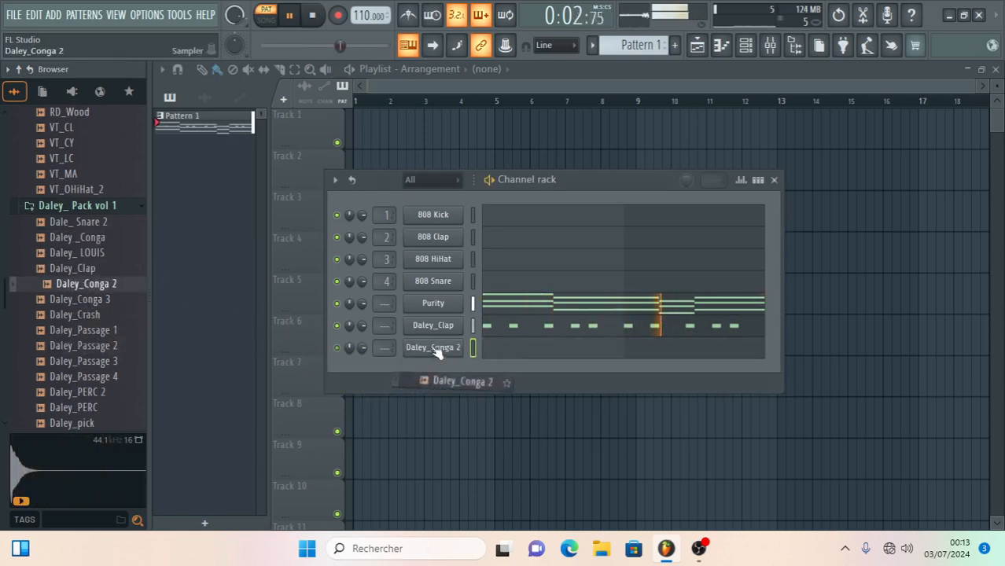
click(503, 348)
- Place one-step C5 conga notes at steps 7, 8, 15 and 16 of both bars, the first of each pair at lower velocity
click(334, 255)
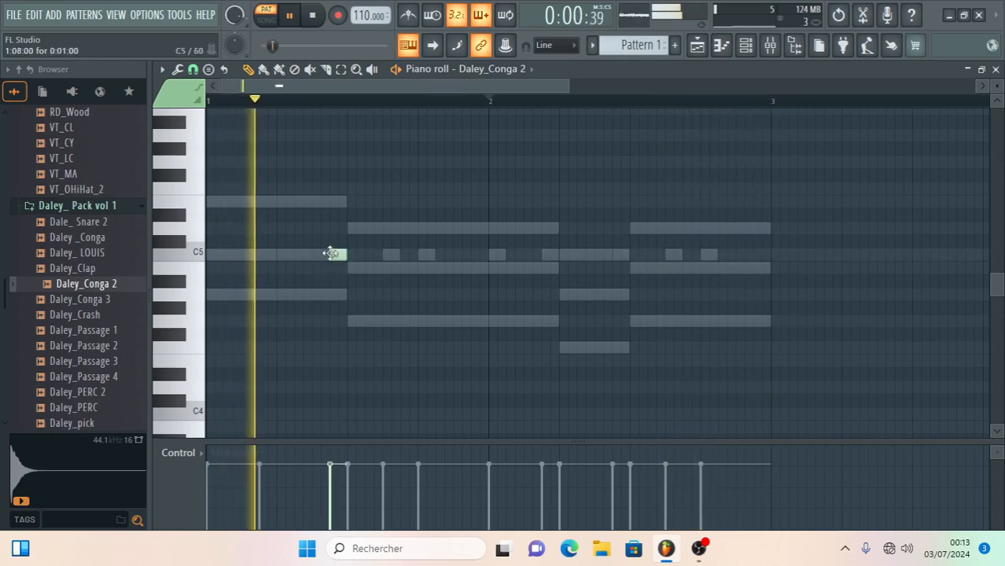
click(321, 255)
click(313, 486)
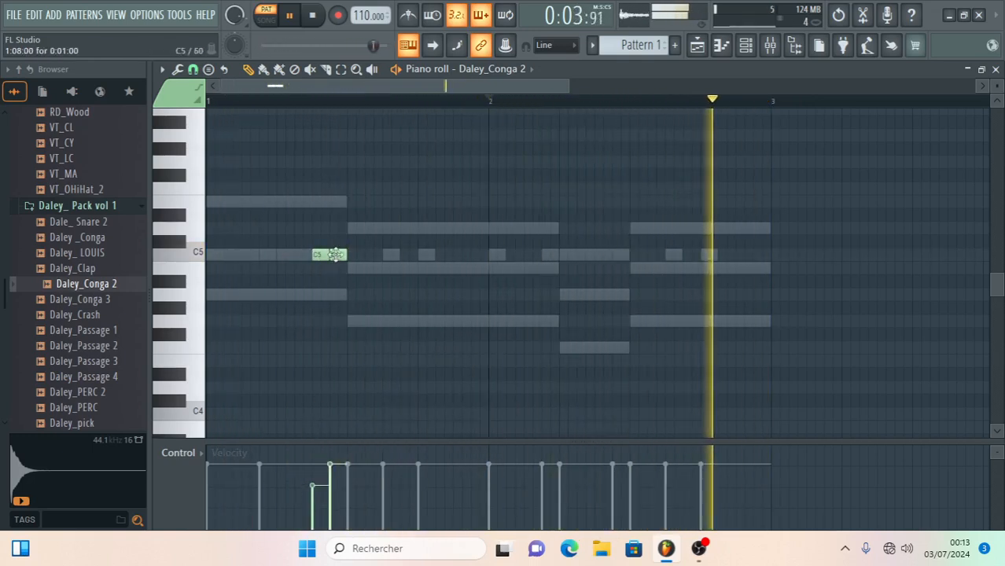
click(473, 255)
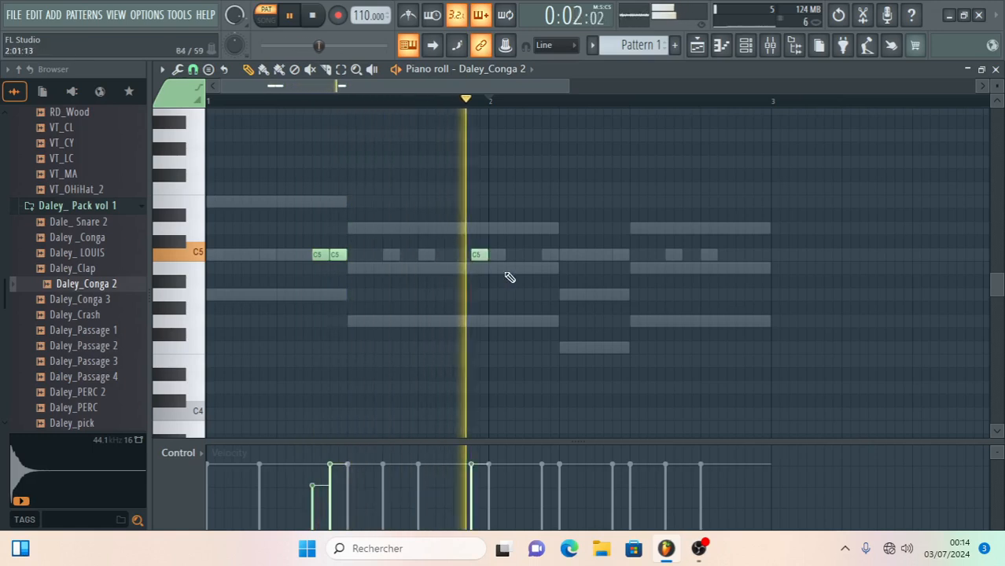
click(613, 257)
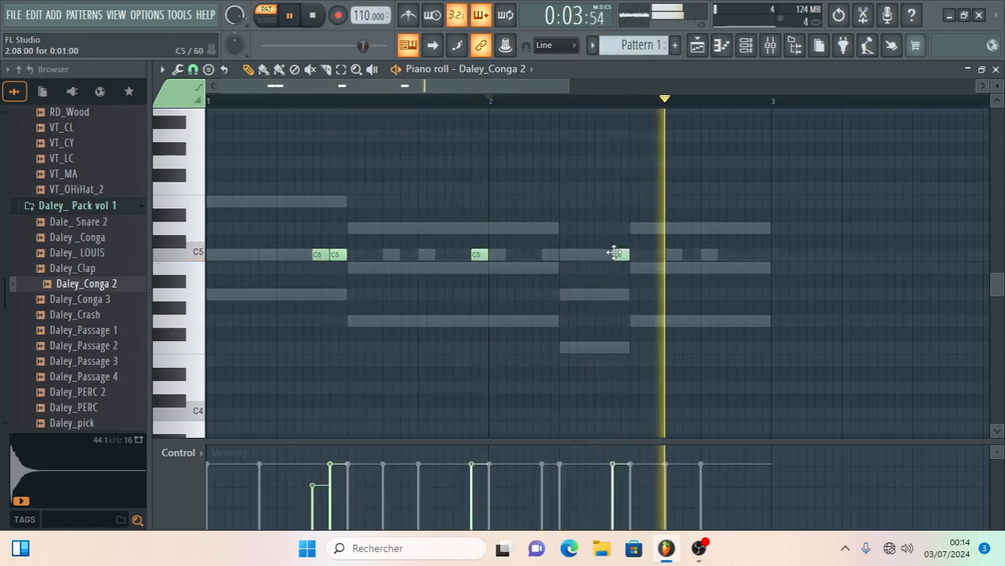
click(755, 255)
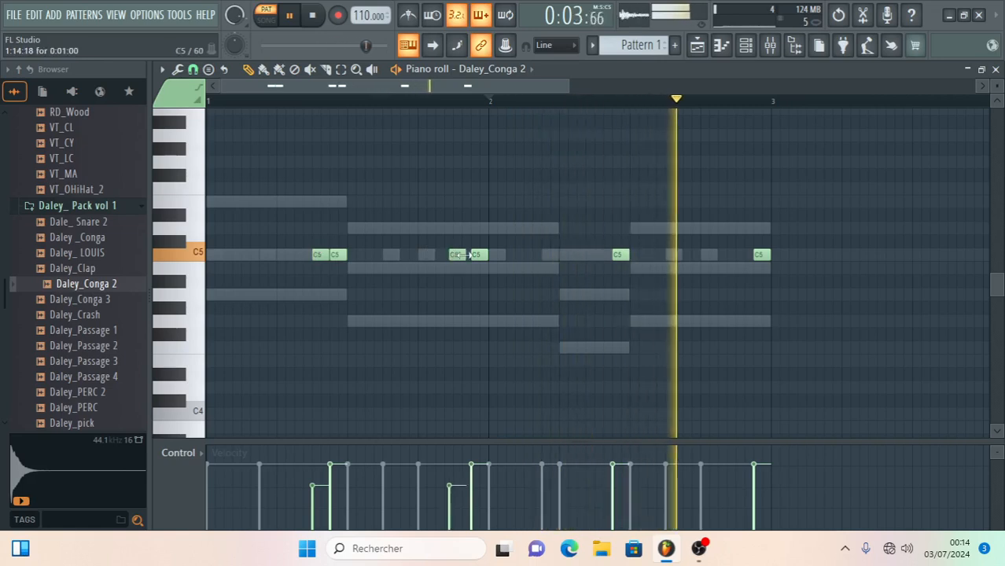
click(458, 256)
click(600, 257)
click(739, 255)
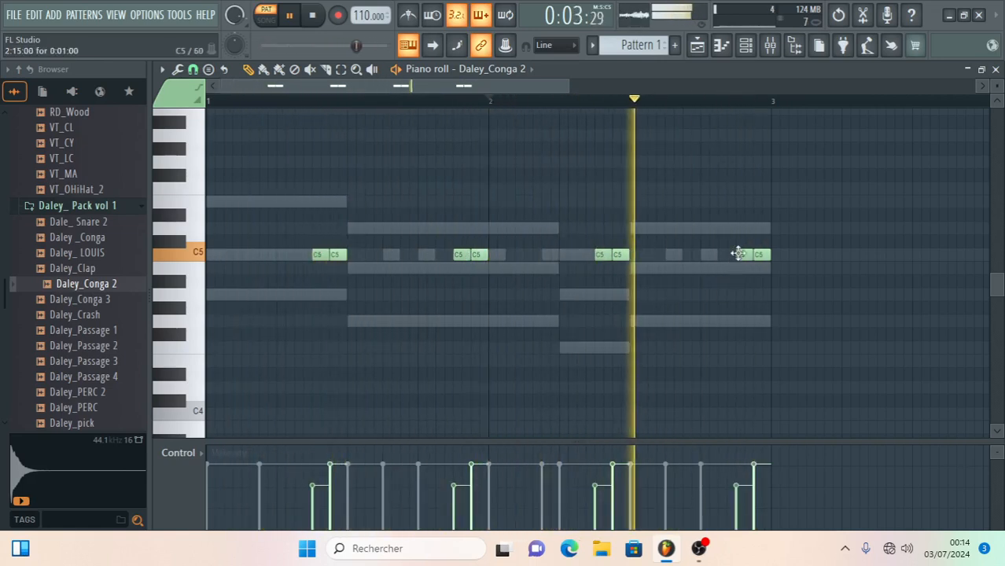
click(995, 70)
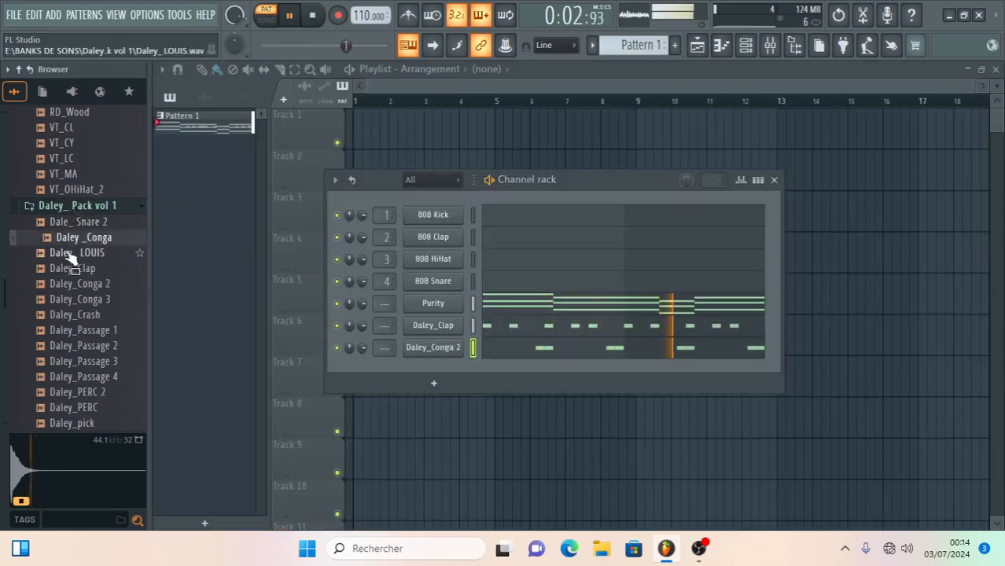
- Add the Daley_ LOUIS sample as a channel and fill bars 1 and 2 of its piano roll with consecutive one-step C5 notes
drag(443, 367, 480, 370)
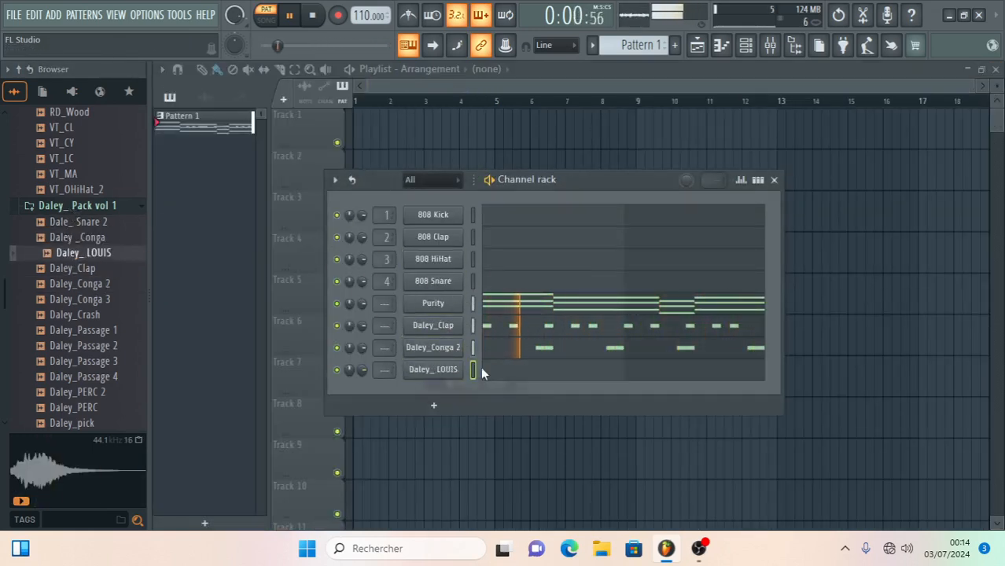
double_click(480, 370)
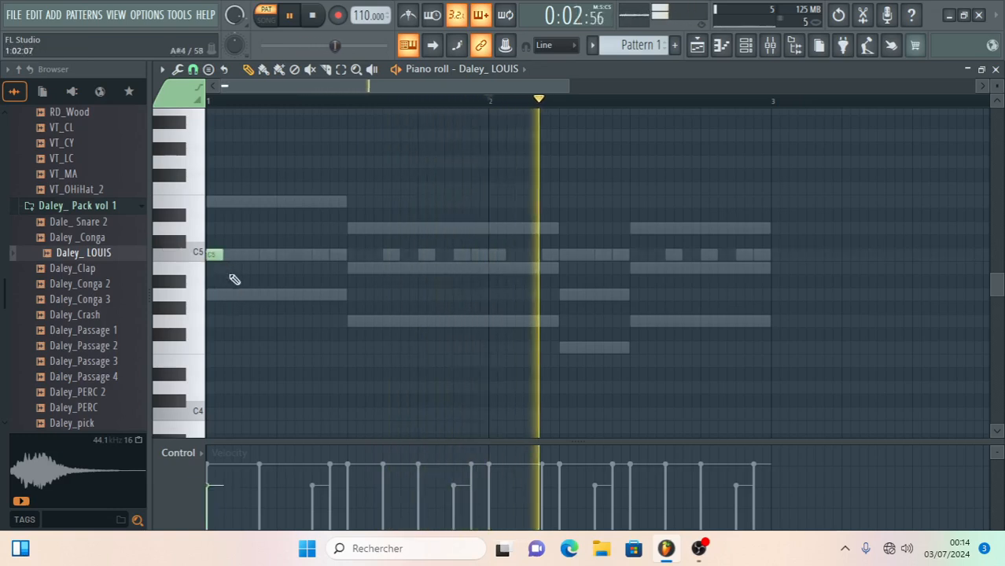
key(ctrl+b)
key(ctrl+b)
key(ctrl+b)
key(ctrl+b)
key(ctrl+b)
key(ctrl+b)
key(ctrl+b)
key(ctrl+b)
key(ctrl+b)
key(ctrl+b)
key(ctrl+b)
key(ctrl+b)
key(ctrl+b)
key(ctrl+b)
key(ctrl+b)
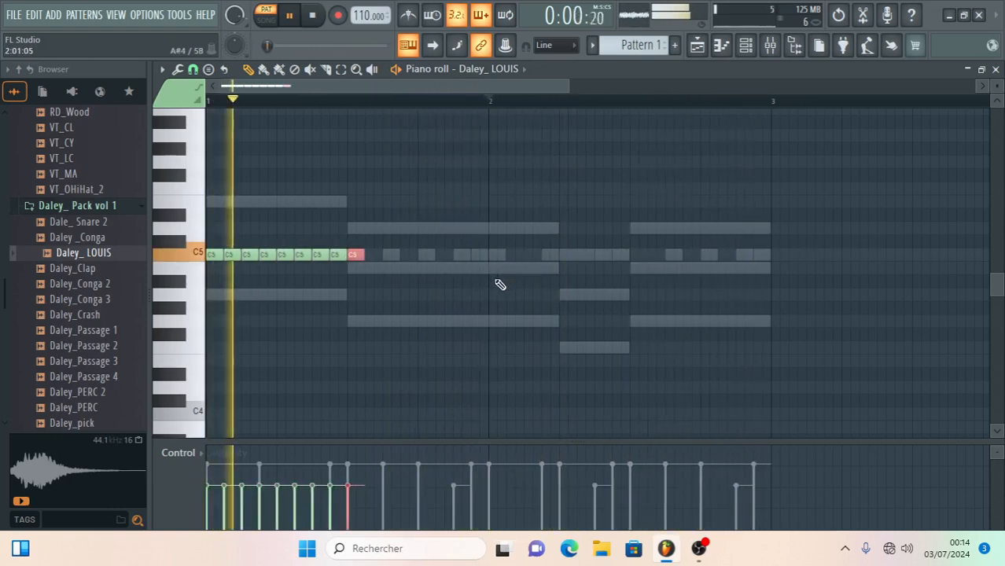
key(ctrl+b)
key(ctrl+b)
key(ctrl+b)
key(ctrl+b)
key(ctrl+b)
key(ctrl+b)
key(ctrl+b)
key(ctrl+b)
key(ctrl+b)
key(ctrl+b)
key(ctrl+b)
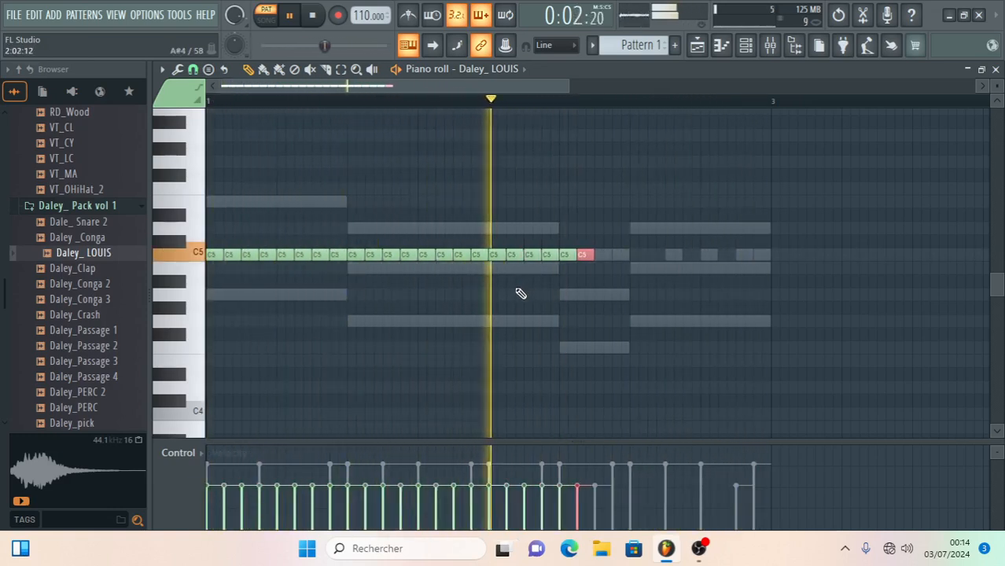
key(ctrl+b)
key(ctrl+b)
key(ctrl+b)
key(ctrl+b)
key(ctrl+b)
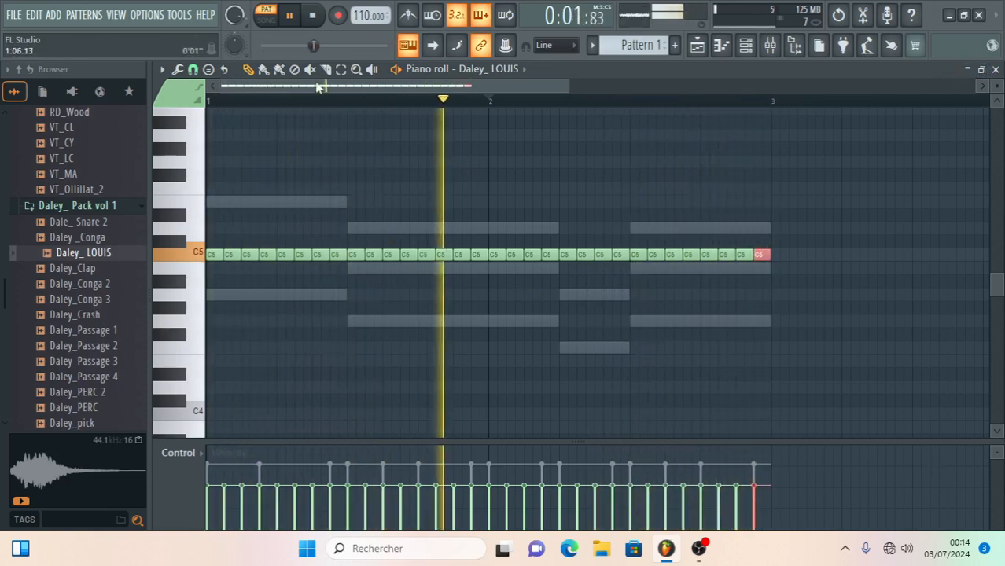
- Chop the last two Daley_ LOUIS notes with the Default chopper pattern and lower the channel's volume
drag(740, 233, 770, 282)
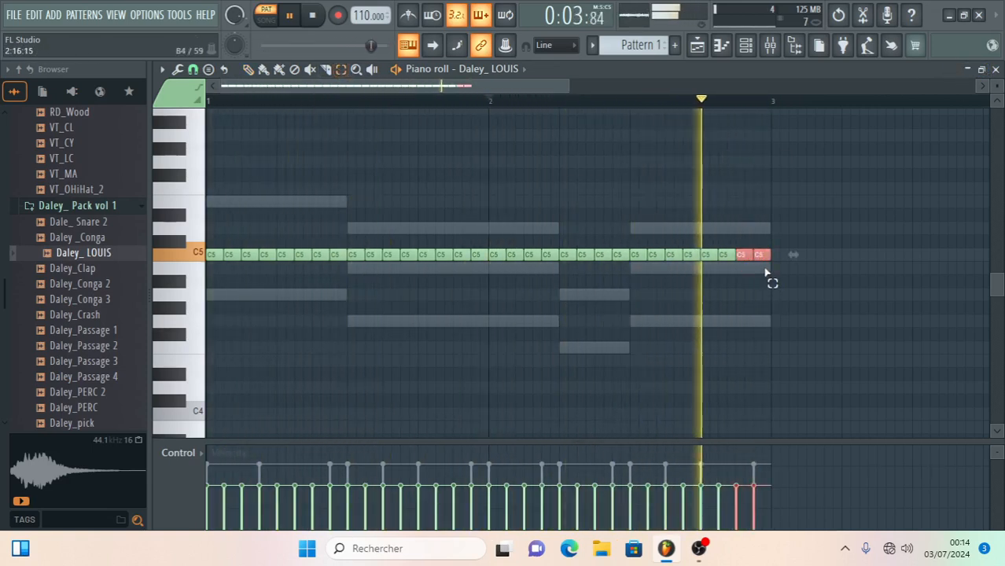
key(alt+u)
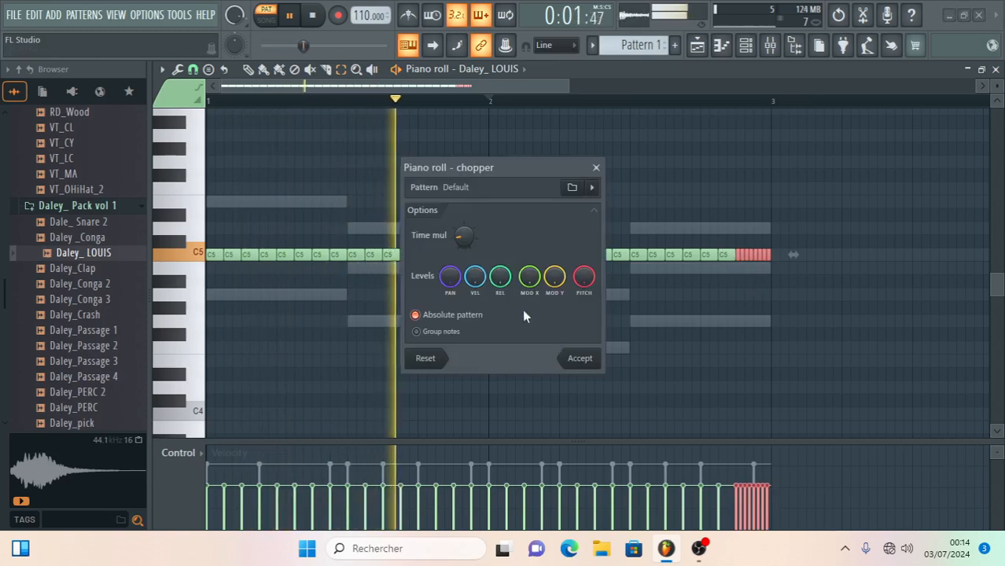
click(581, 359)
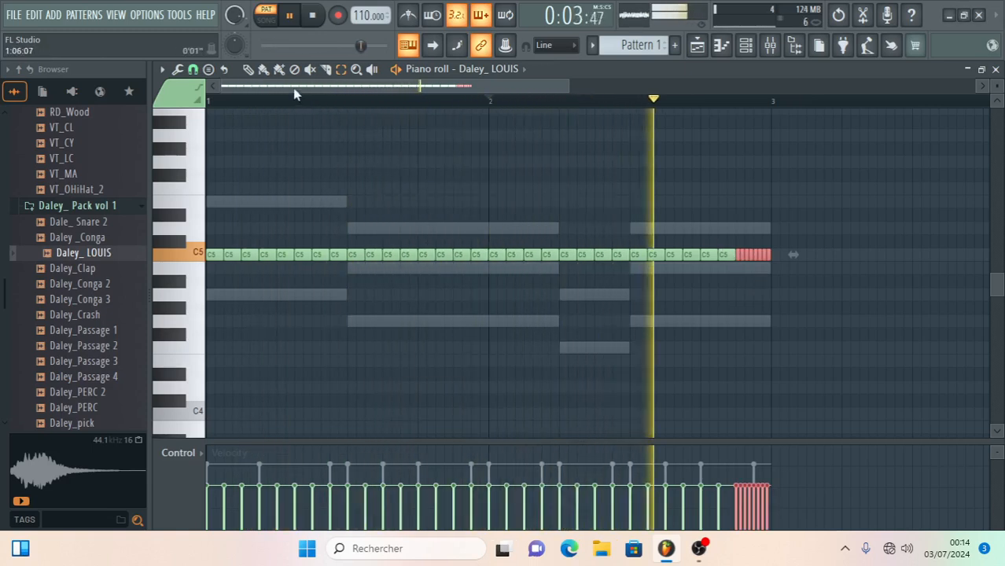
click(982, 70)
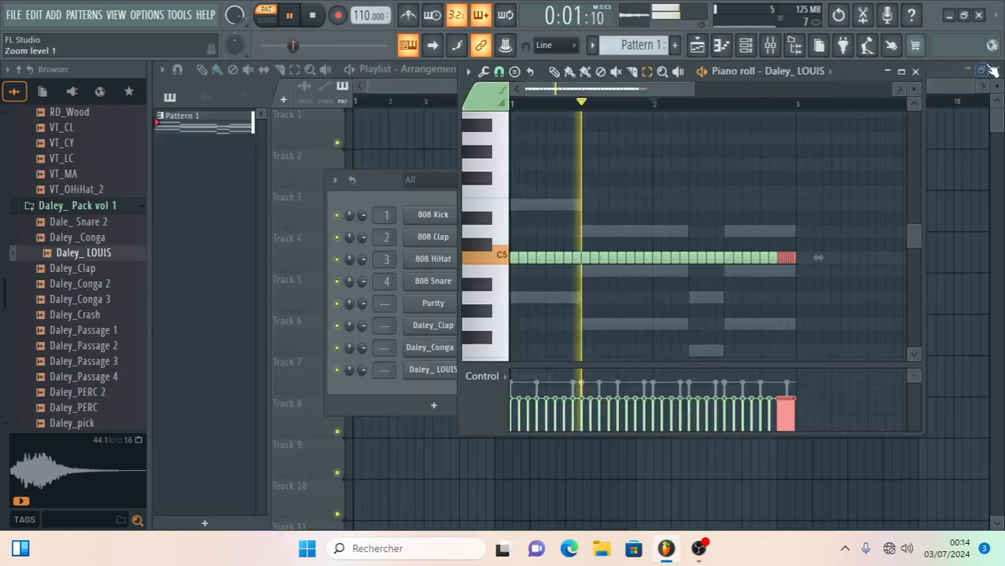
click(916, 71)
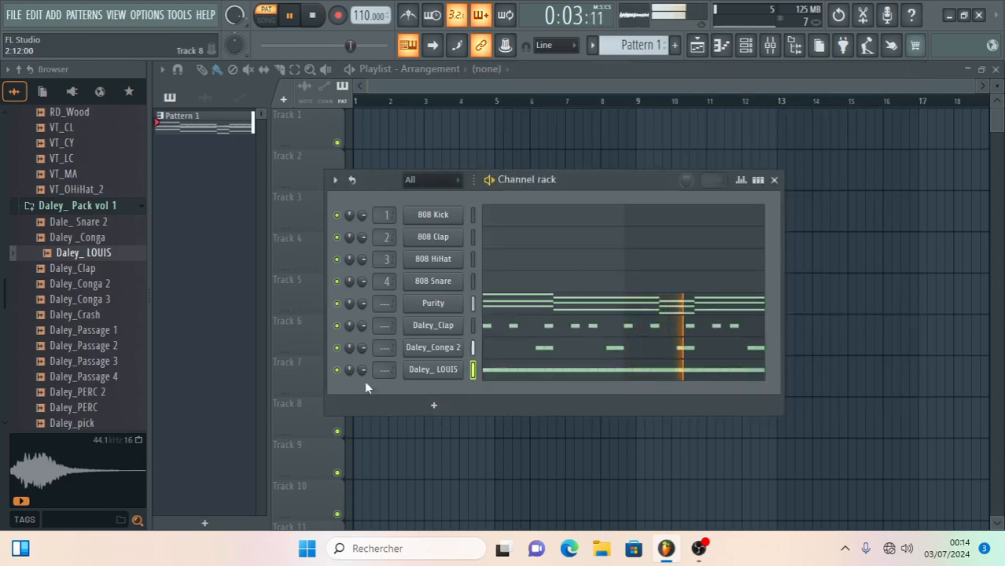
drag(359, 368, 361, 374)
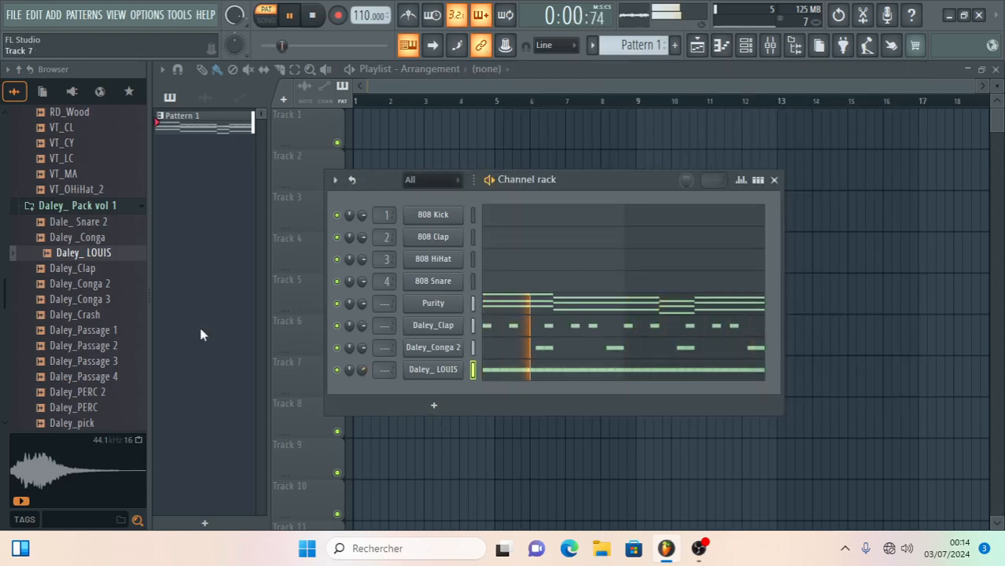
- Replace the 808 Snare channel's sample with Dale_ Snare 2 and open its piano roll maximized
click(71, 223)
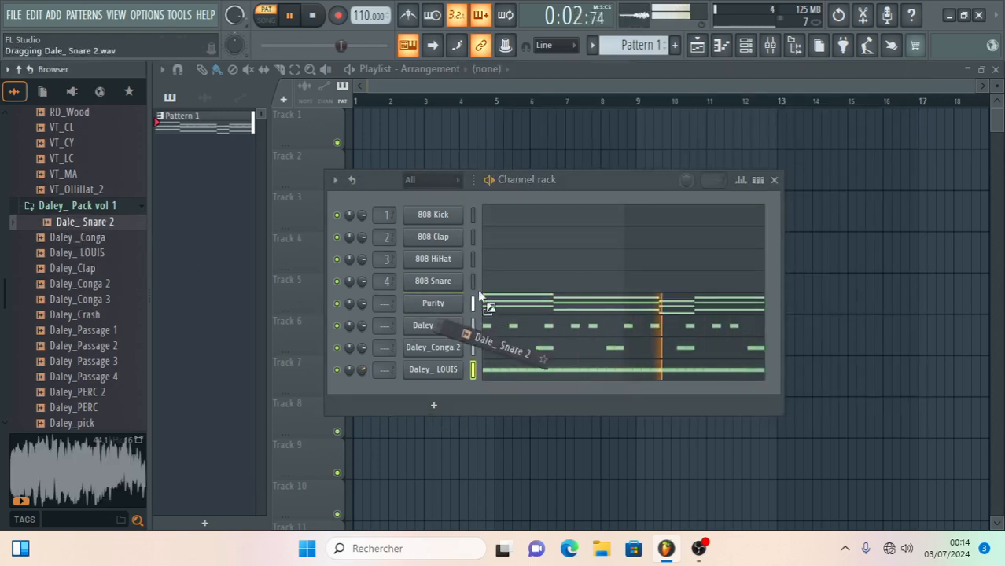
click(522, 283)
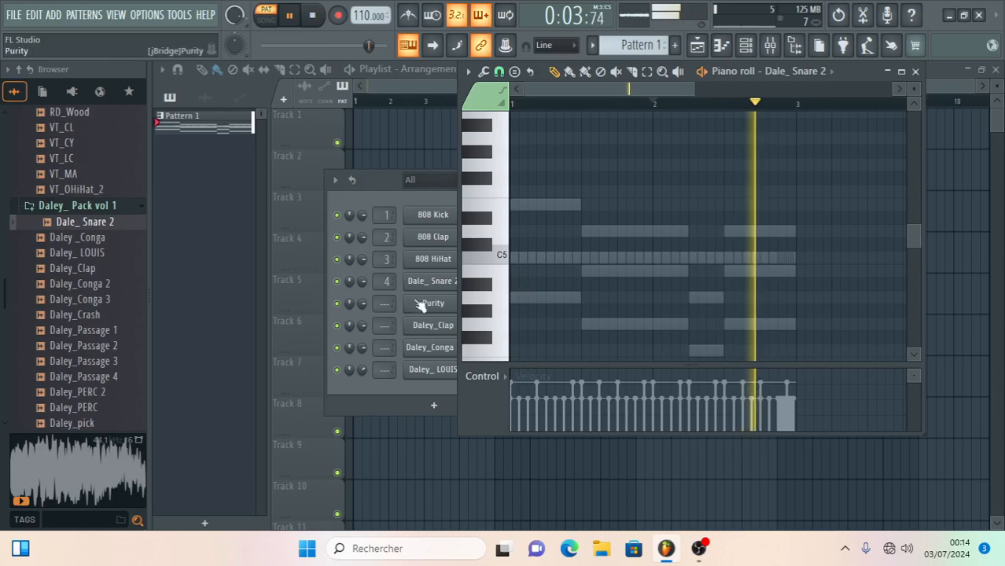
click(902, 72)
- Place one-step C5 snare notes at step 9 of bars 1 and 2 and close the piano roll
click(281, 254)
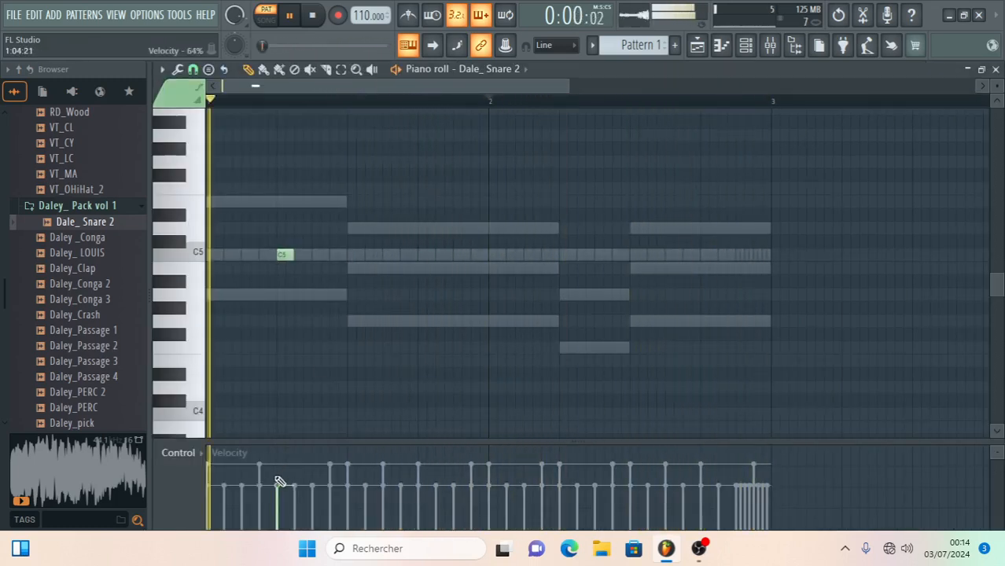
drag(288, 254, 359, 269)
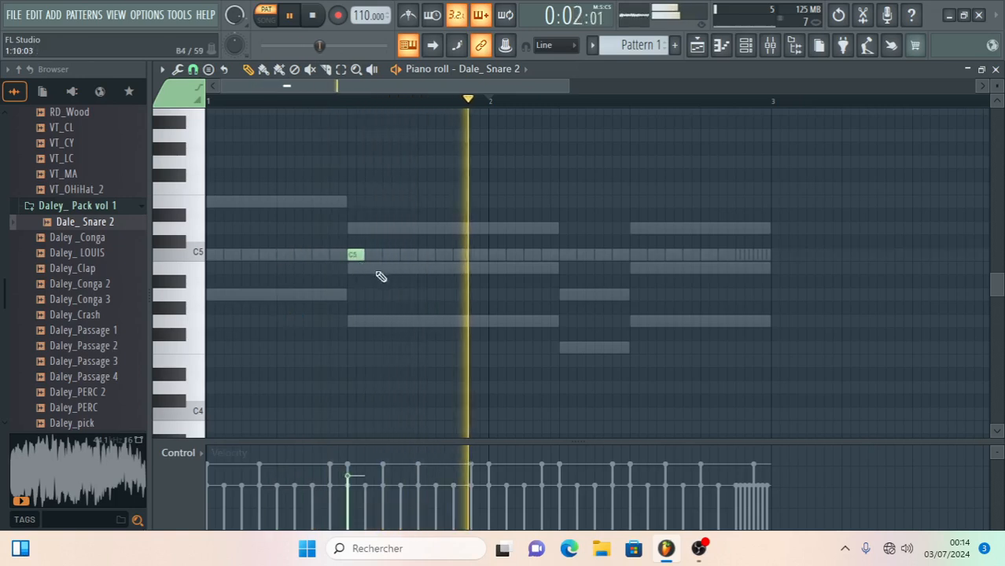
click(637, 254)
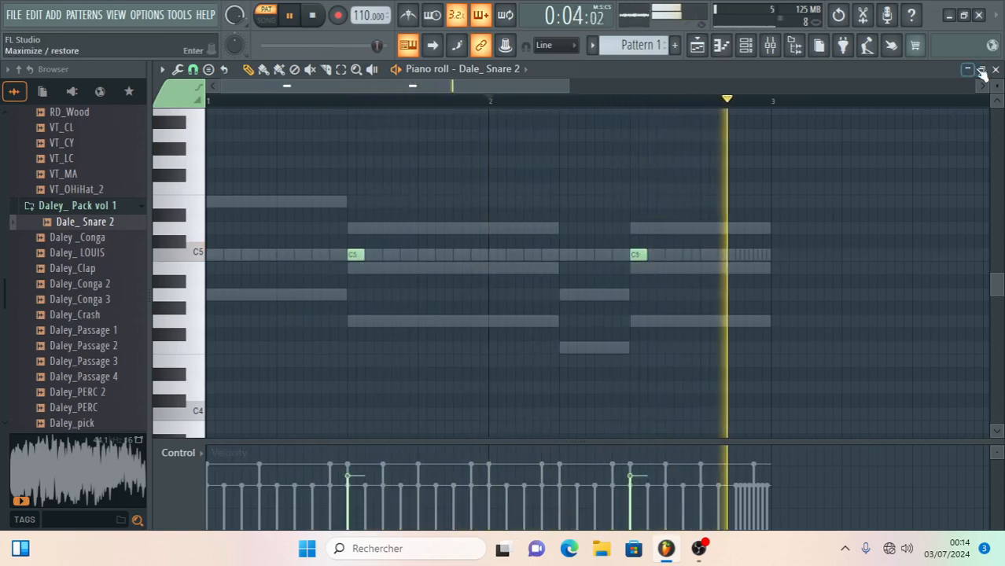
key(F7)
- Search the sample browser for LIVE and replace the 808 HiHat channel's sample with live kick
scroll(83, 291, down, 2)
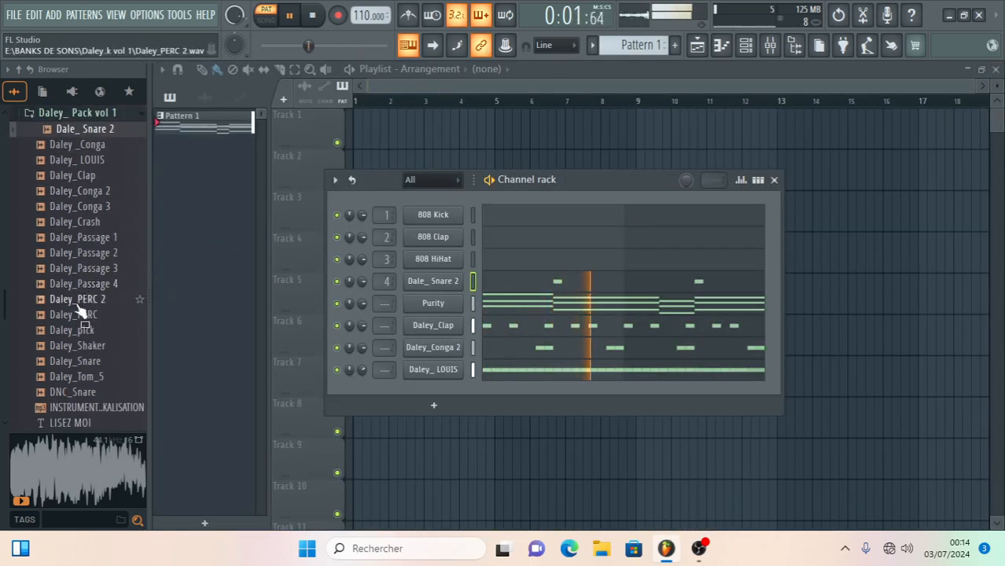
drag(77, 346, 79, 355)
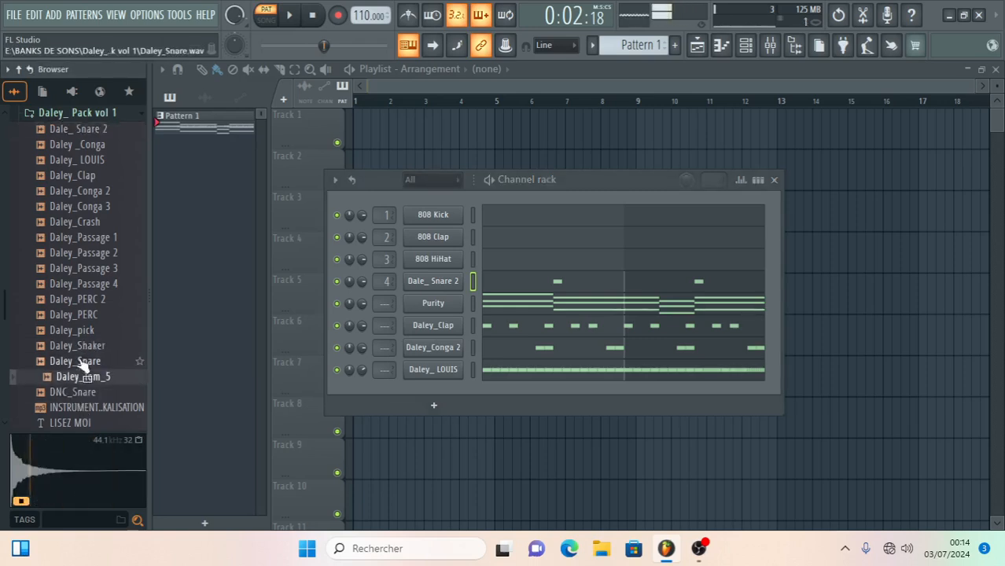
scroll(79, 292, up, 6)
scroll(80, 306, up, 2)
scroll(79, 308, down, 2)
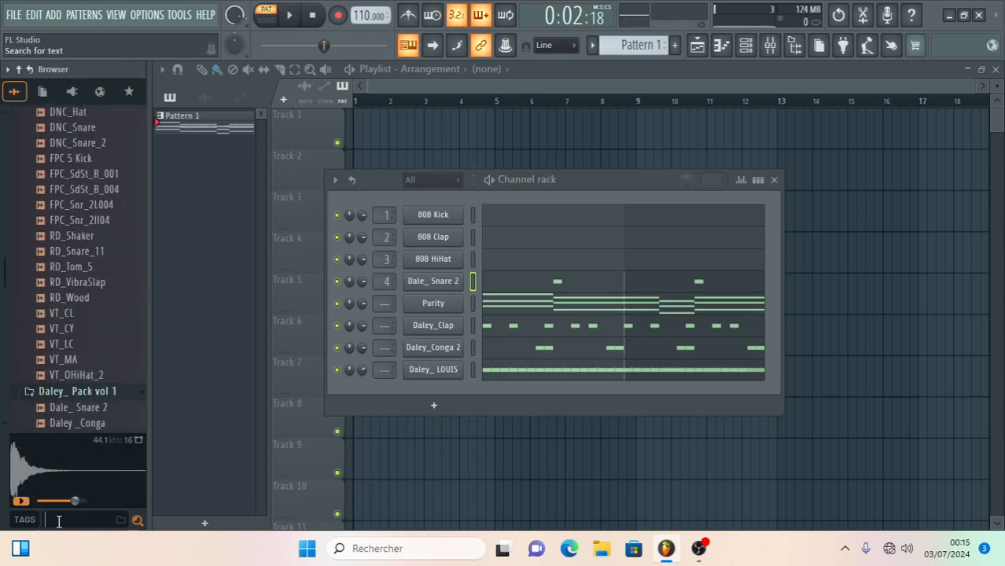
click(59, 520)
text(LIVE)
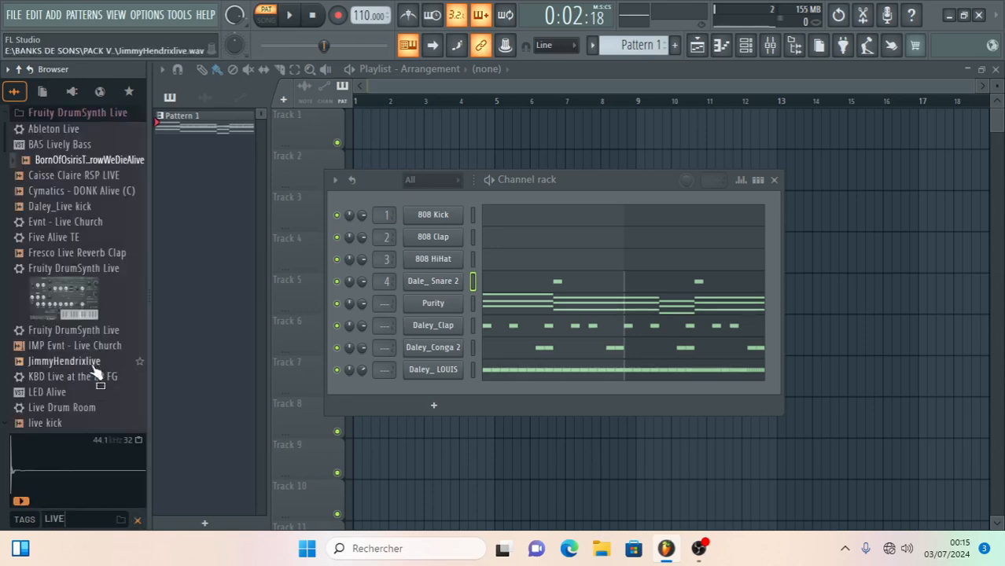
drag(55, 423, 60, 426)
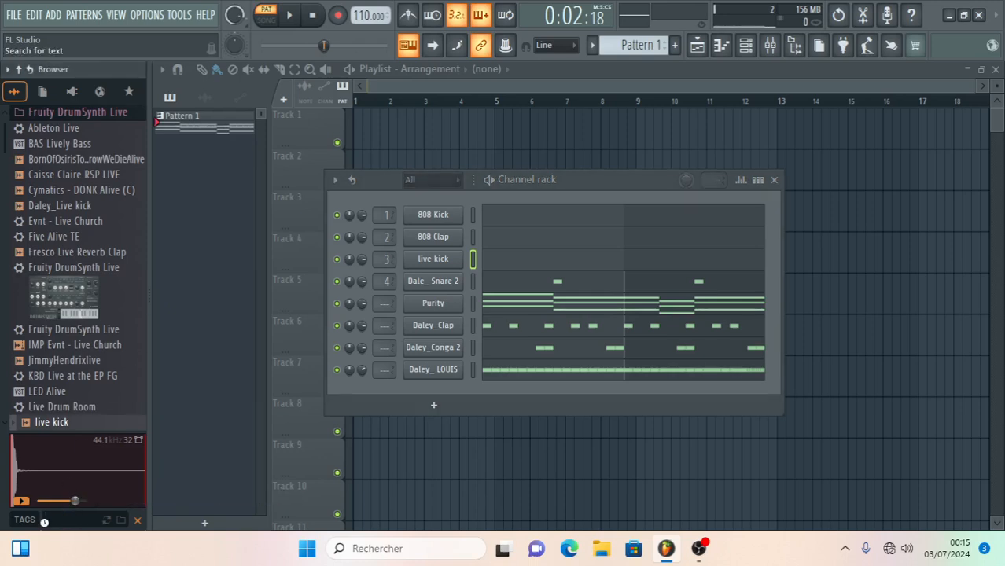
- Place a C5 live kick note at the start of bar 1, raise its velocity and play the pattern
click(505, 260)
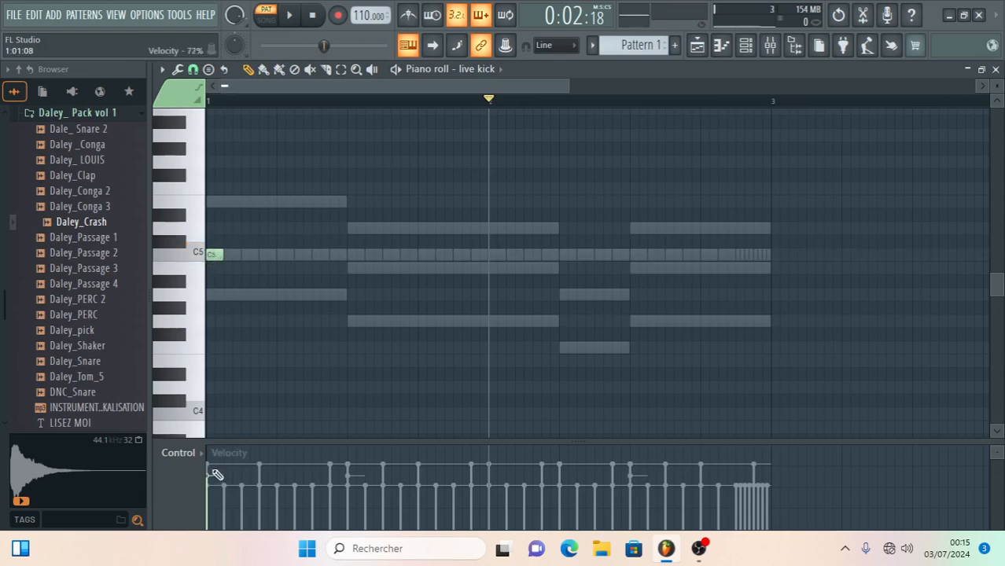
key(space)
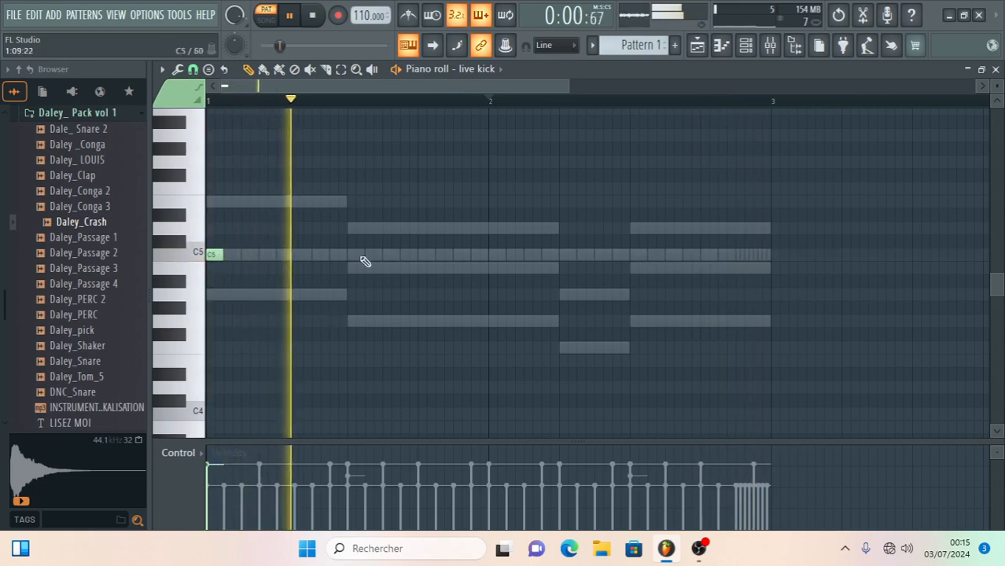
- Add C5 live kick notes at step 15 of bar 1 and steps 1, 13 and 14 of bar 2, and close the piano roll
click(443, 257)
click(489, 254)
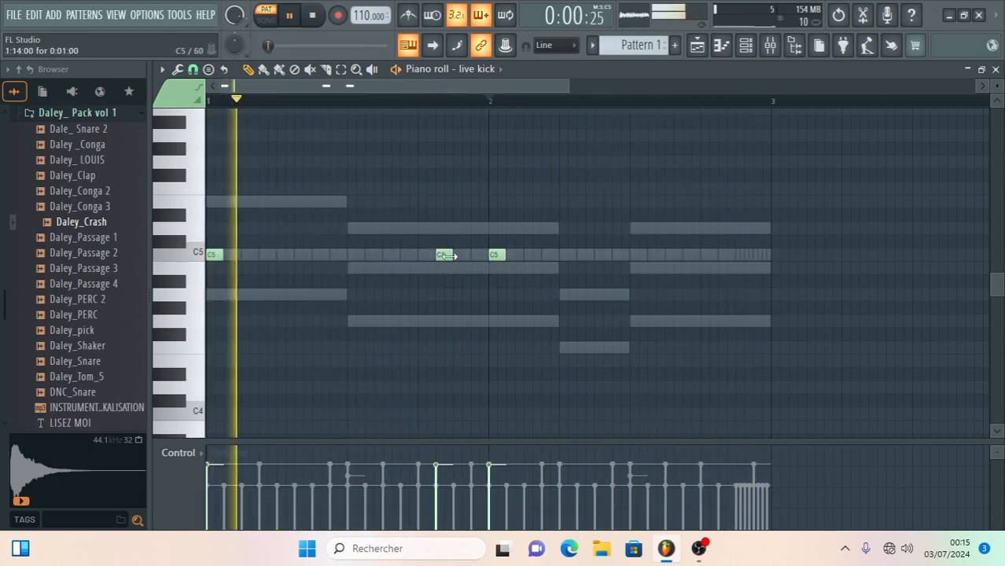
drag(446, 257, 459, 255)
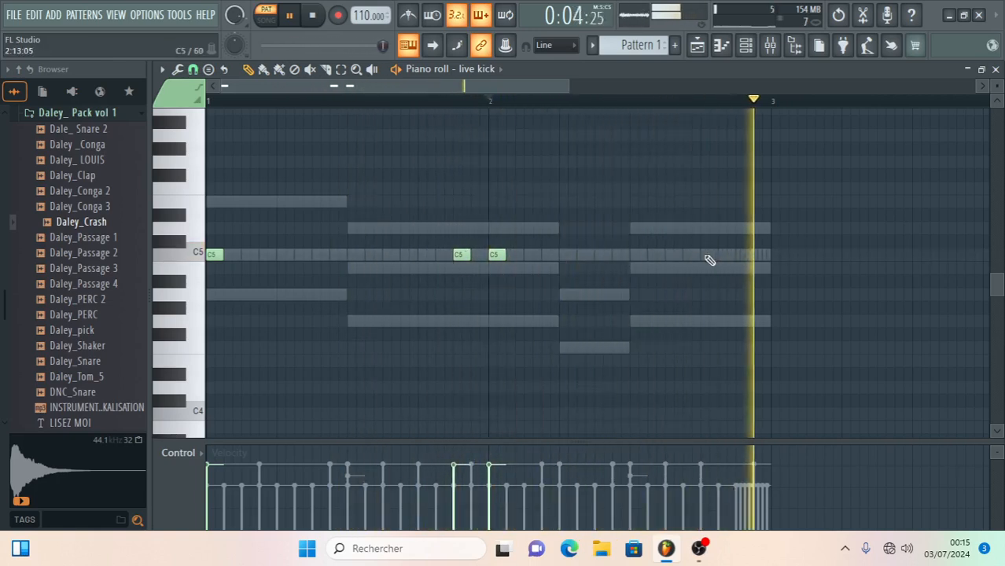
click(665, 254)
click(686, 254)
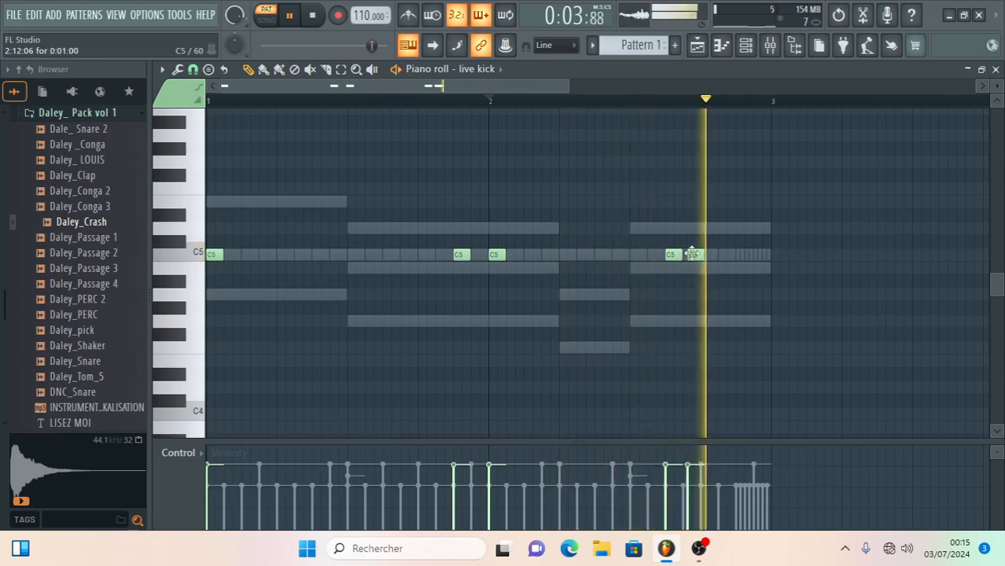
drag(693, 254, 725, 254)
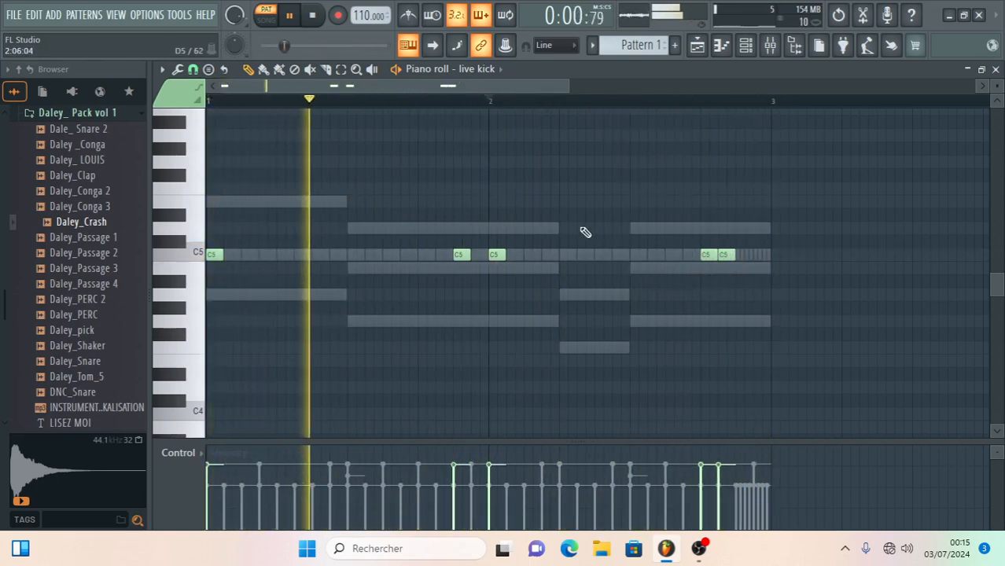
click(996, 69)
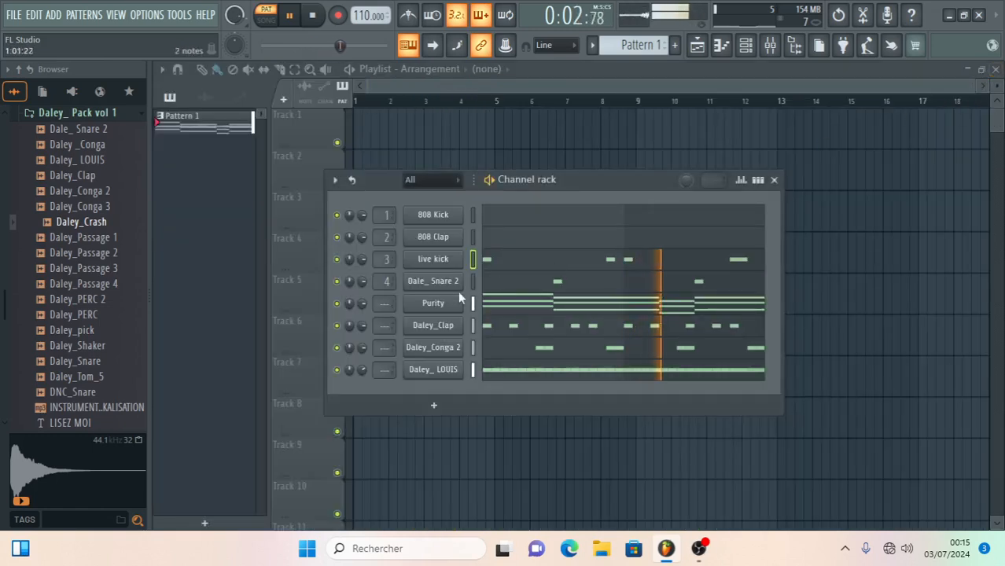
- Add a second Purity channel, select its Woodwind preset category, and close the plugin window
click(434, 407)
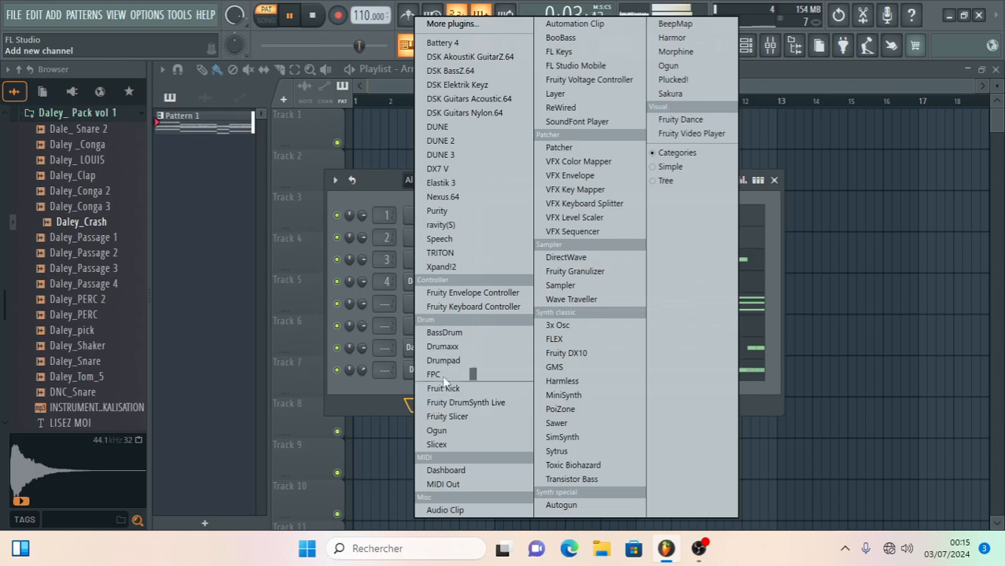
click(438, 210)
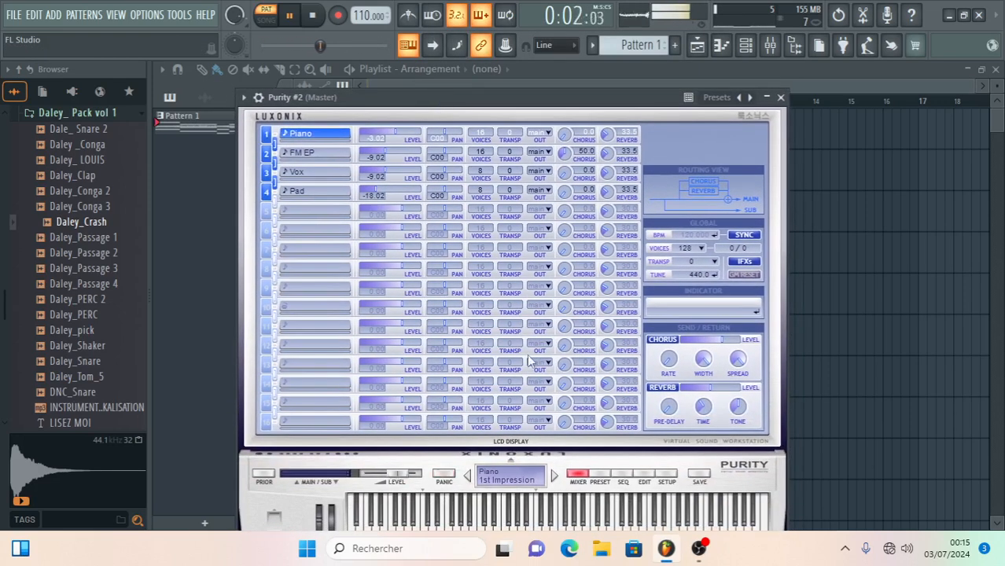
click(601, 476)
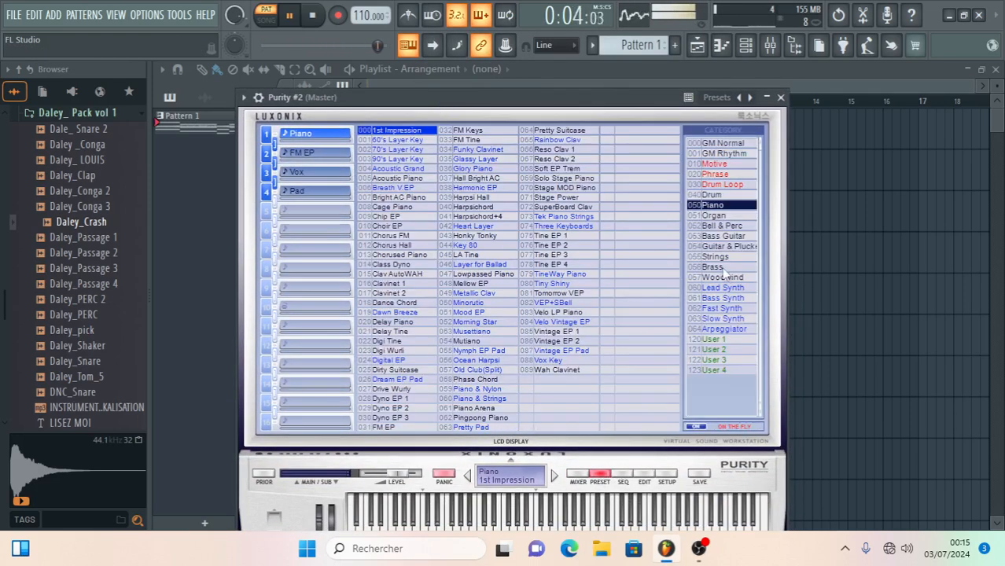
click(729, 278)
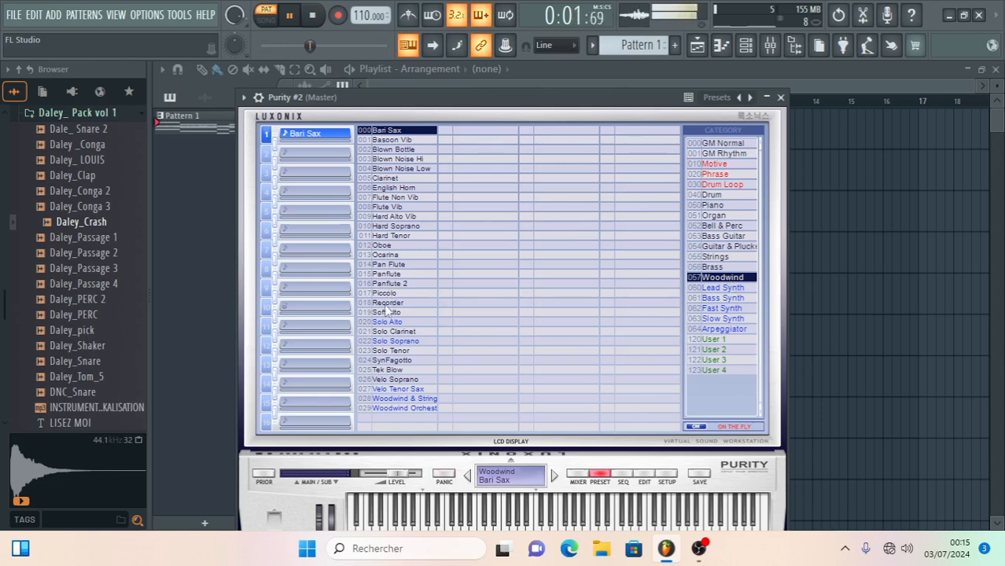
click(781, 97)
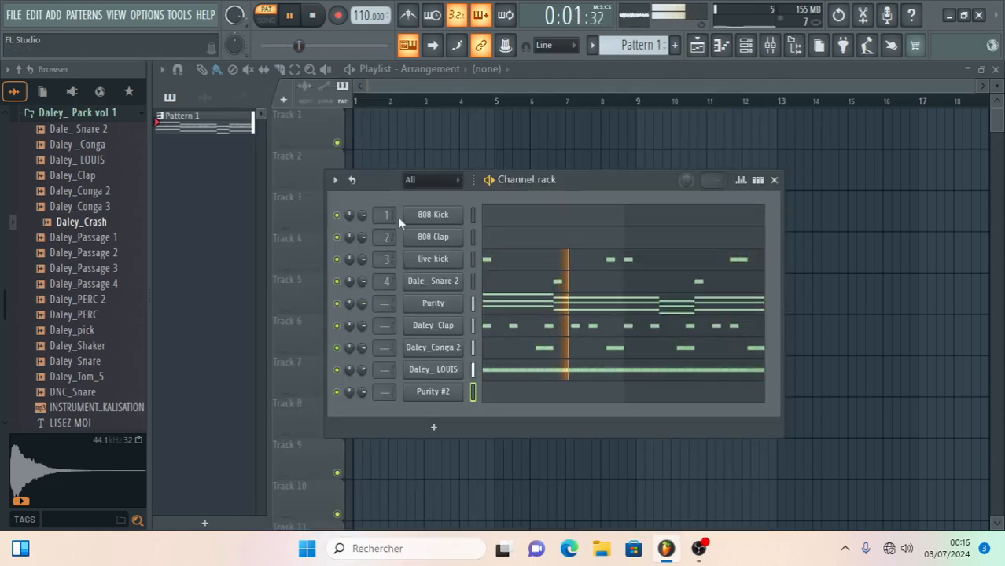
- Write a six-step C5 at the start of bar 1 and a two-step E5 at step 7 in Purity #2's piano roll during playback
click(526, 394)
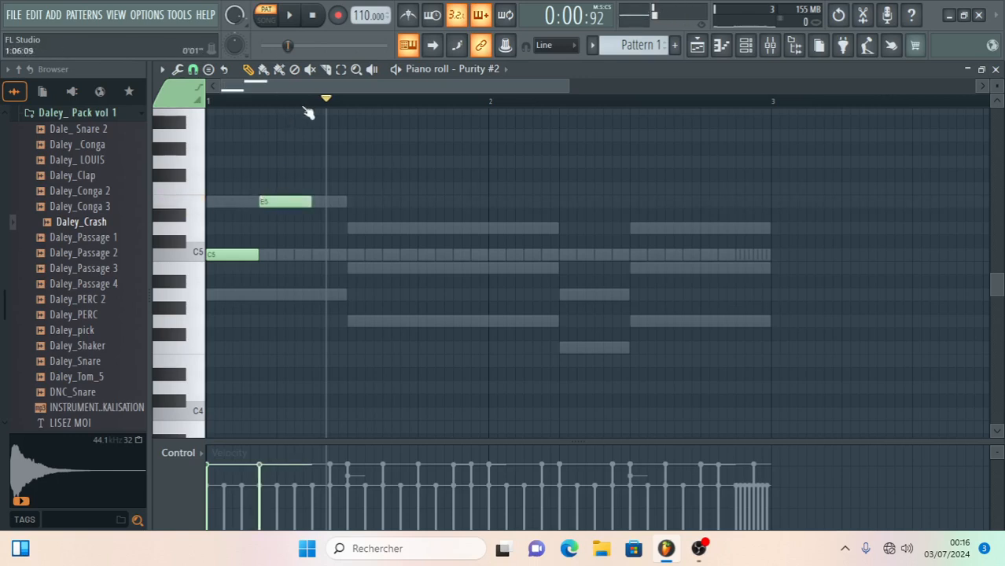
click(290, 16)
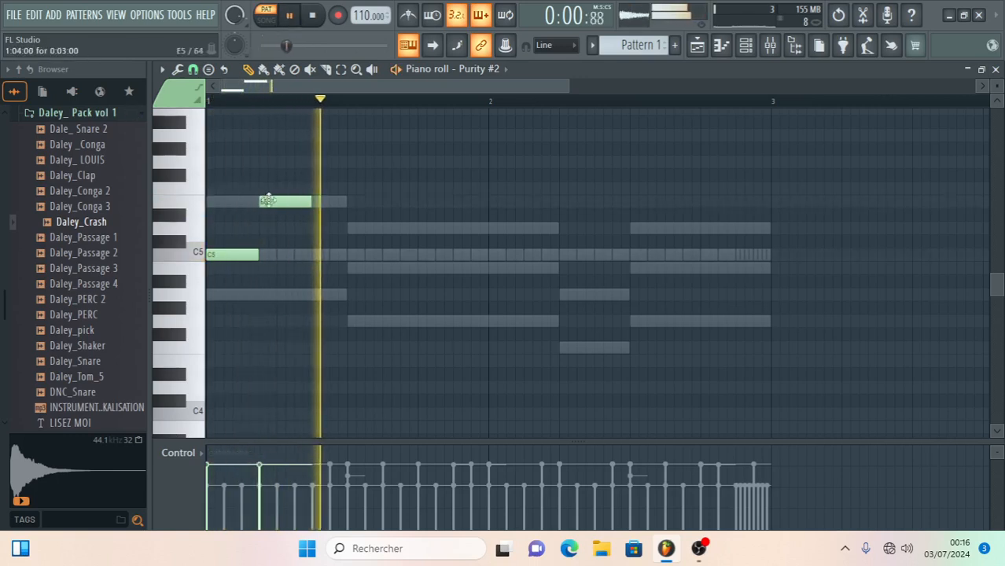
drag(267, 201, 336, 202)
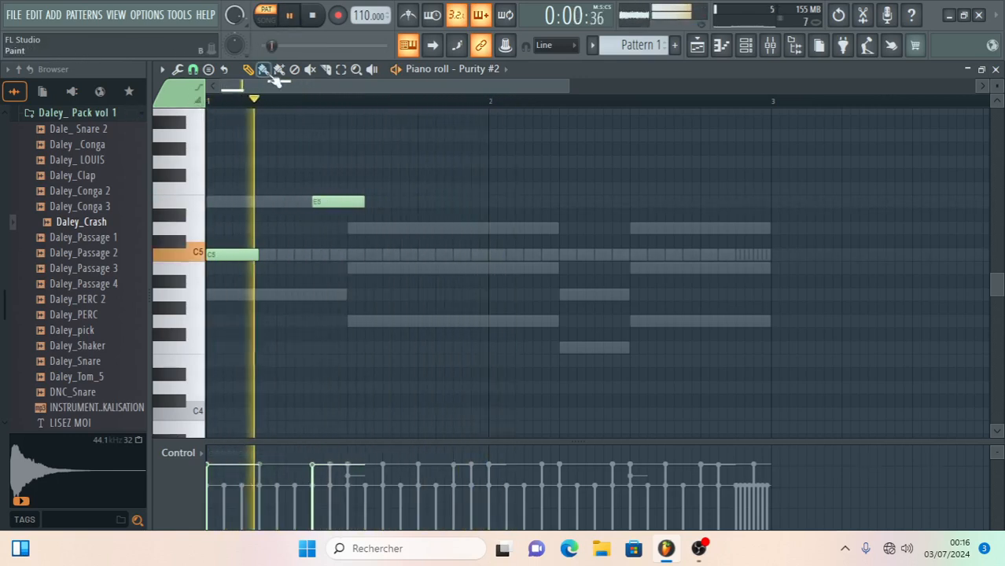
drag(363, 206, 339, 212)
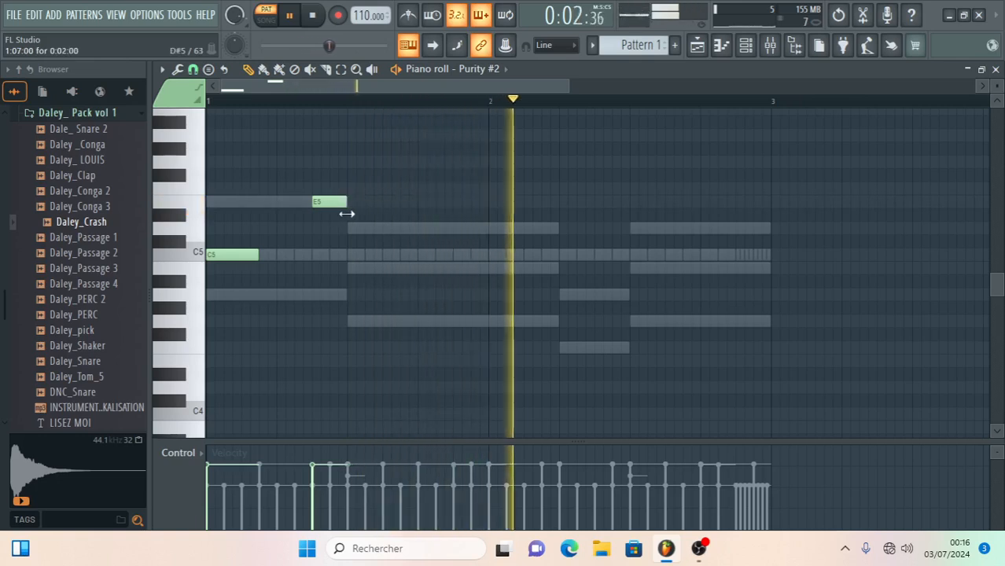
drag(259, 254, 311, 255)
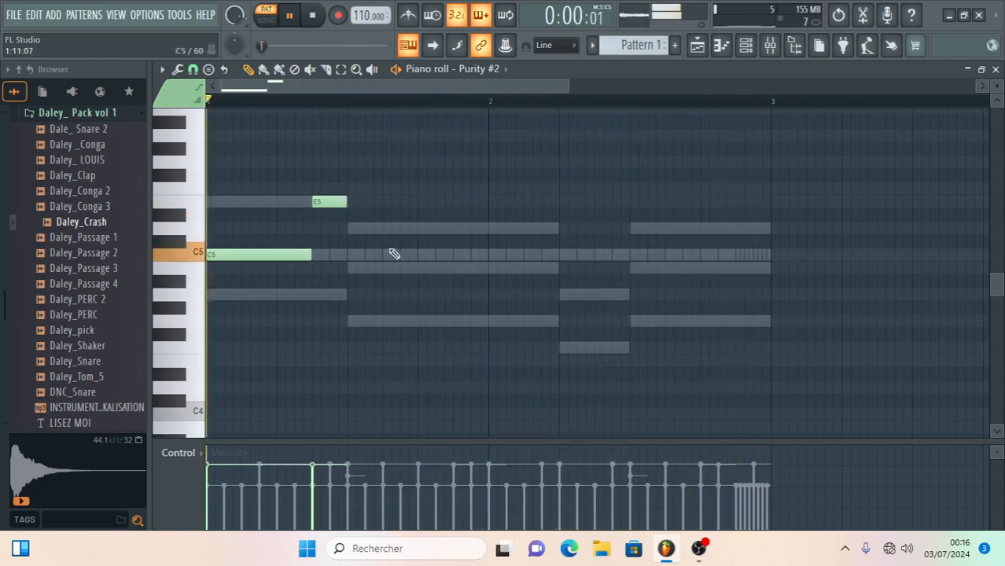
- Continue the Purity #2 melody in bar 1 with two-step notes D5 at step 9 and B4 at step 11
click(353, 228)
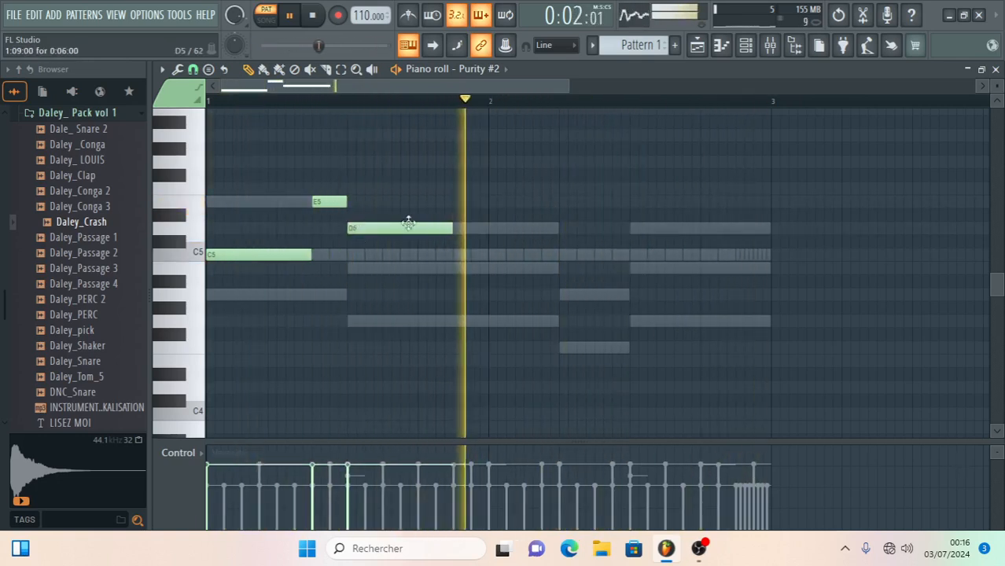
drag(453, 229, 366, 230)
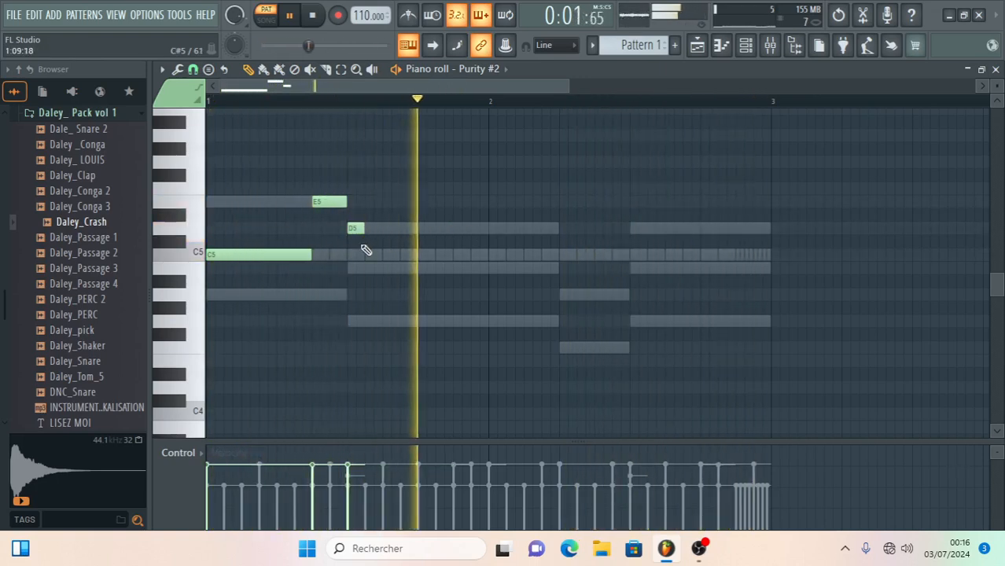
click(368, 269)
drag(383, 269, 410, 269)
drag(365, 228, 382, 228)
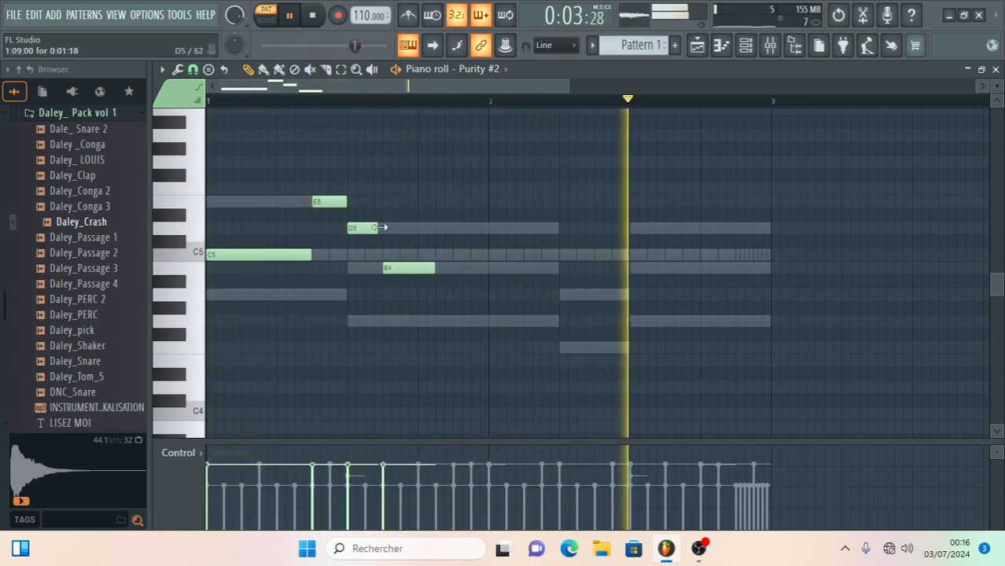
drag(437, 267, 418, 269)
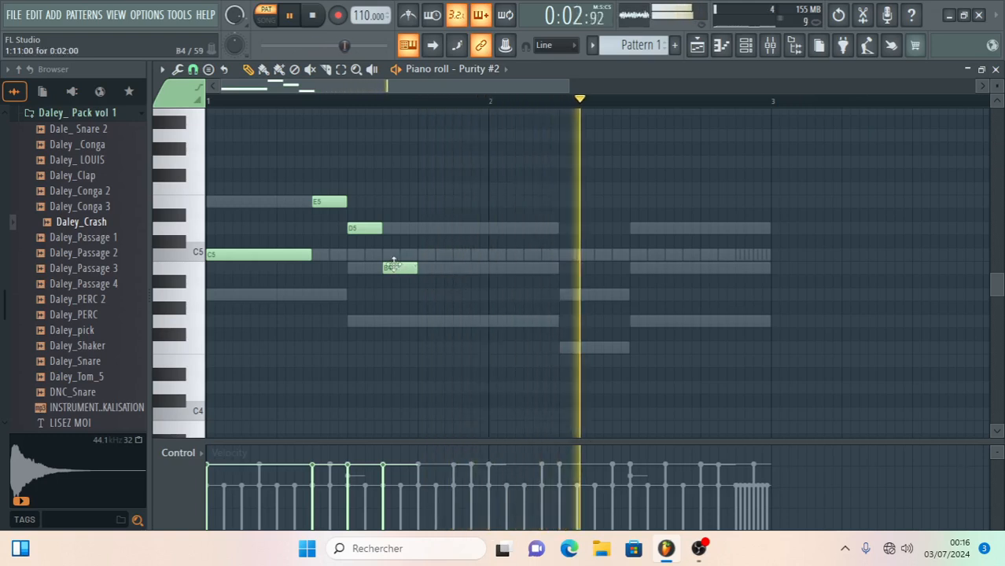
- Place two-step notes A4, F4, B4 and G4 at steps 5, 7, 9 and 11 of bar 2
click(528, 230)
drag(535, 230, 566, 299)
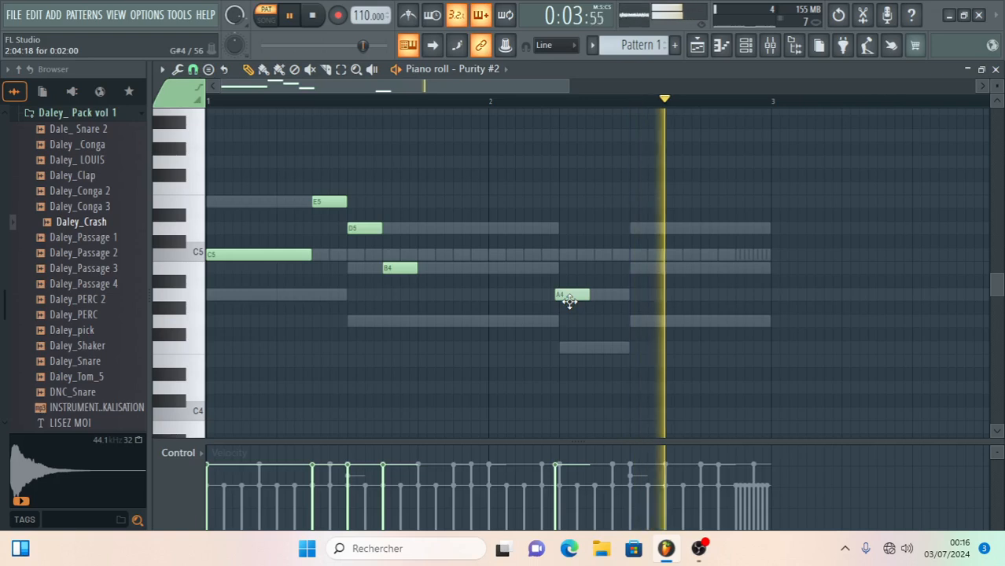
click(597, 347)
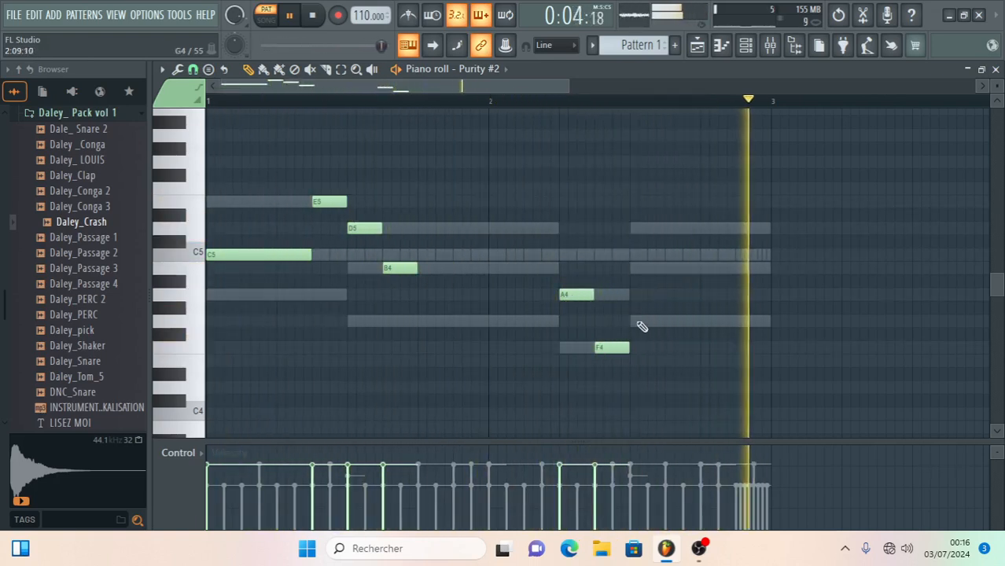
click(678, 321)
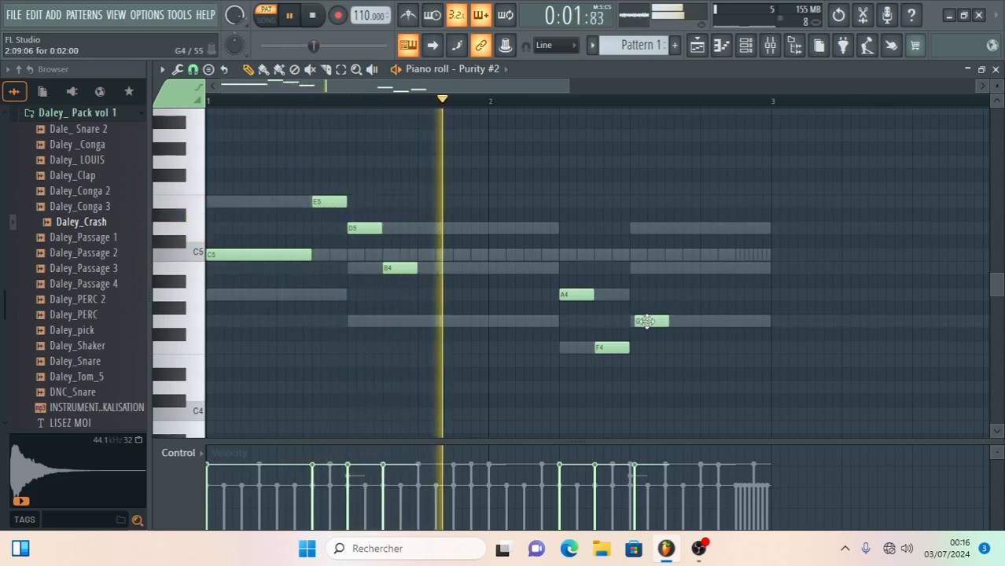
mouse_move(681, 321)
mouse_down()
mouse_move(639, 321)
mouse_move(675, 321)
mouse_up()
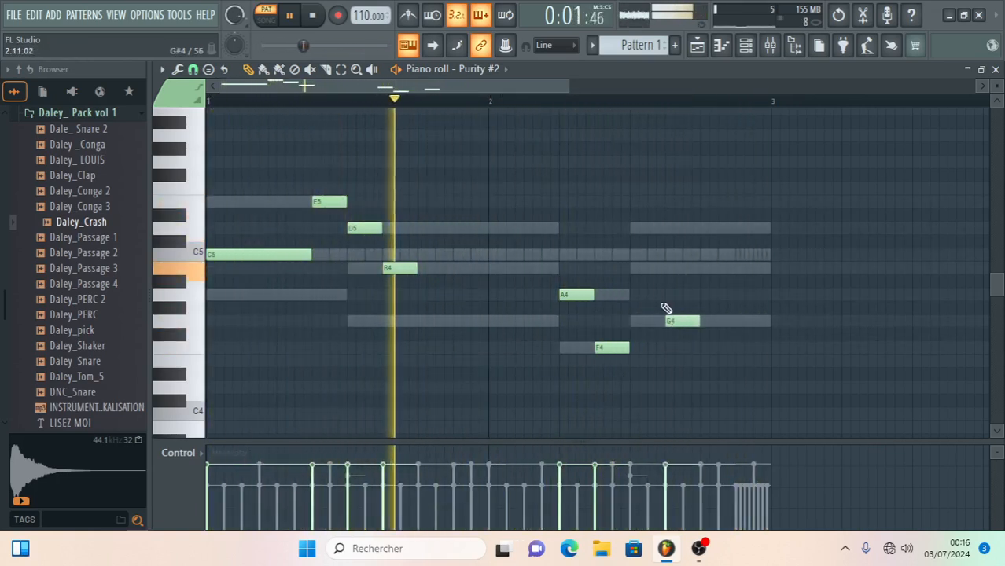
click(639, 269)
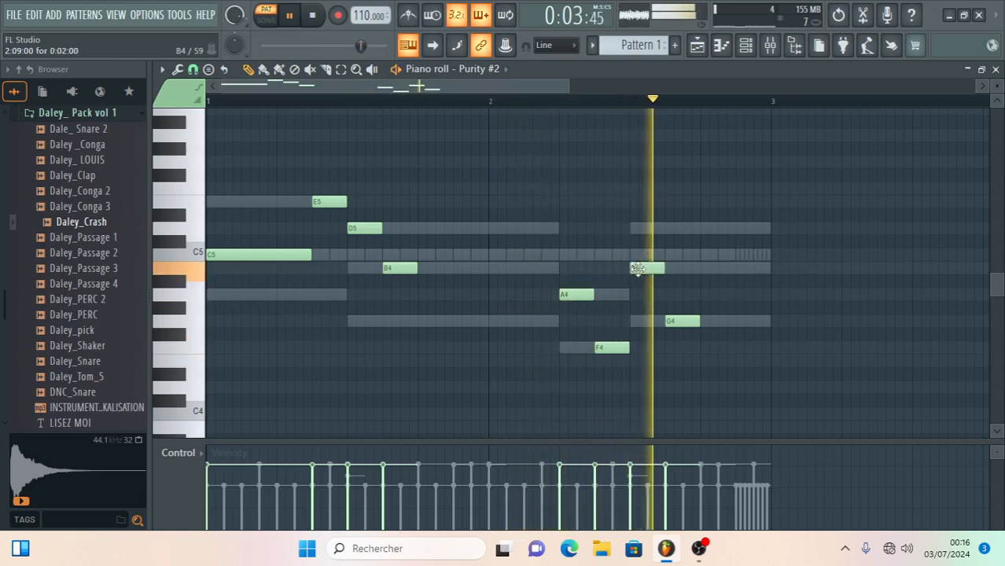
- Place one-step notes D5, B4, G4 and D5 at steps 13 to 16 of bar 2
click(722, 227)
drag(734, 228, 771, 229)
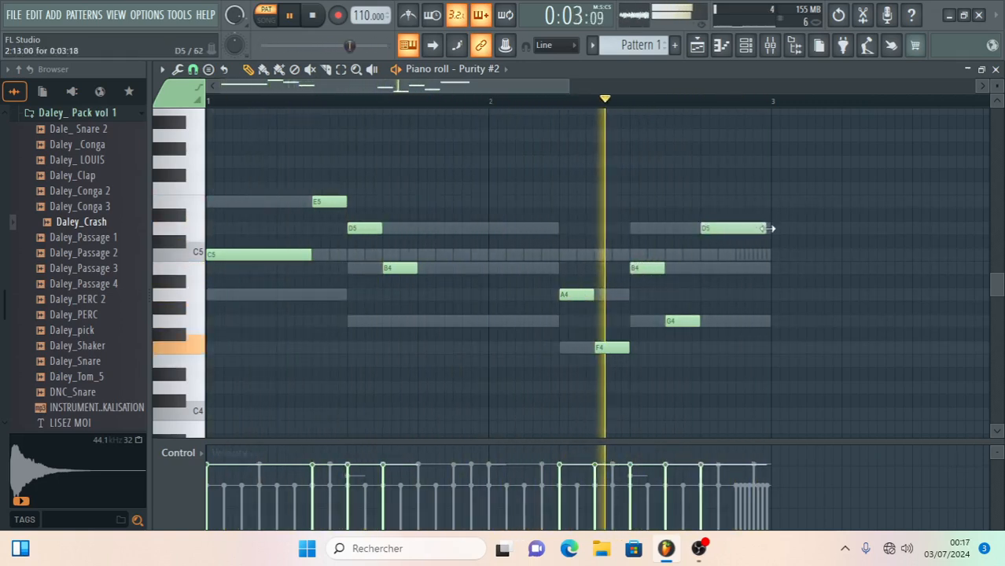
drag(773, 227, 717, 230)
click(723, 270)
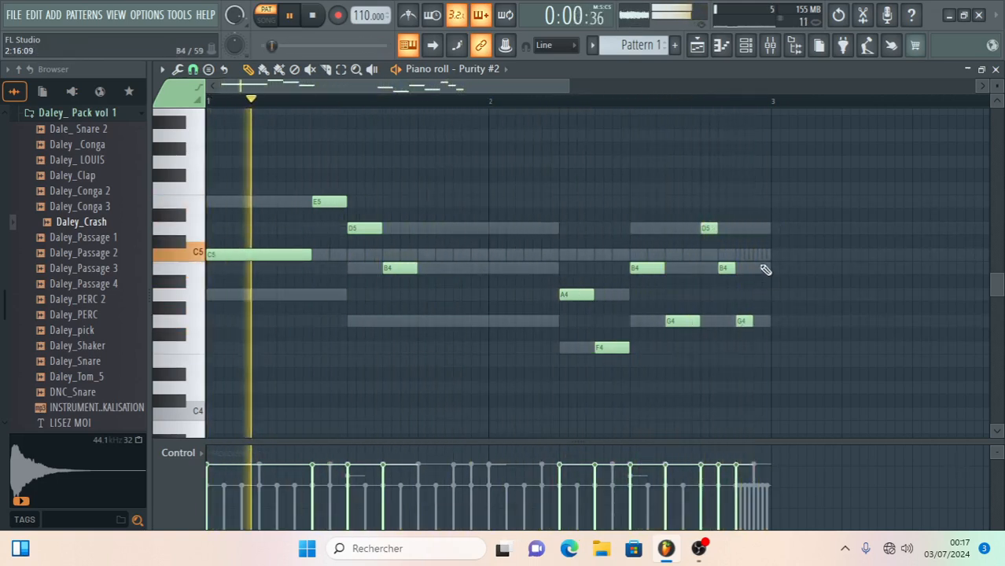
click(757, 229)
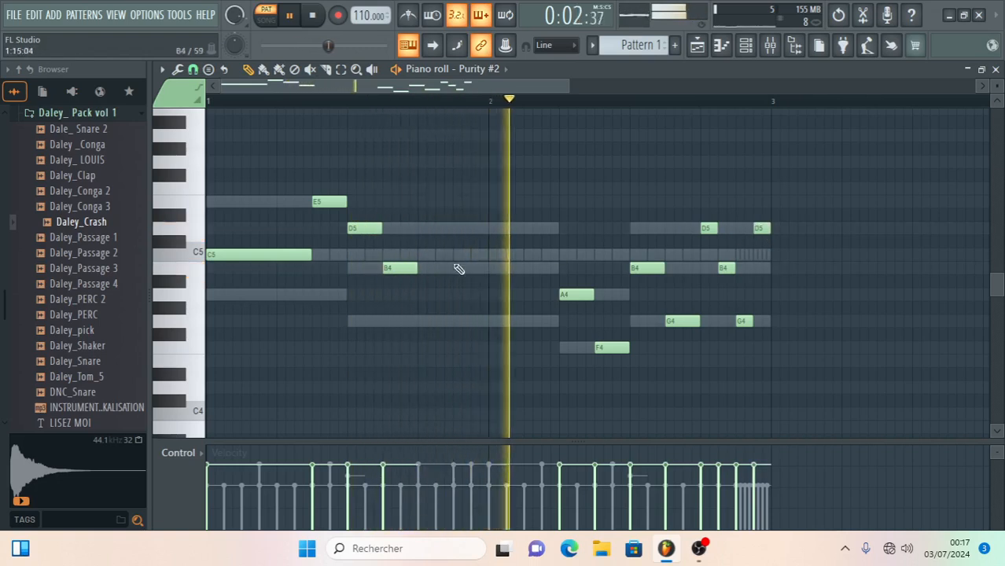
- Extend bar 1's B4 to the end of the bar and raise bar 2's A4 to C5 and F4 to A4
drag(418, 270, 489, 273)
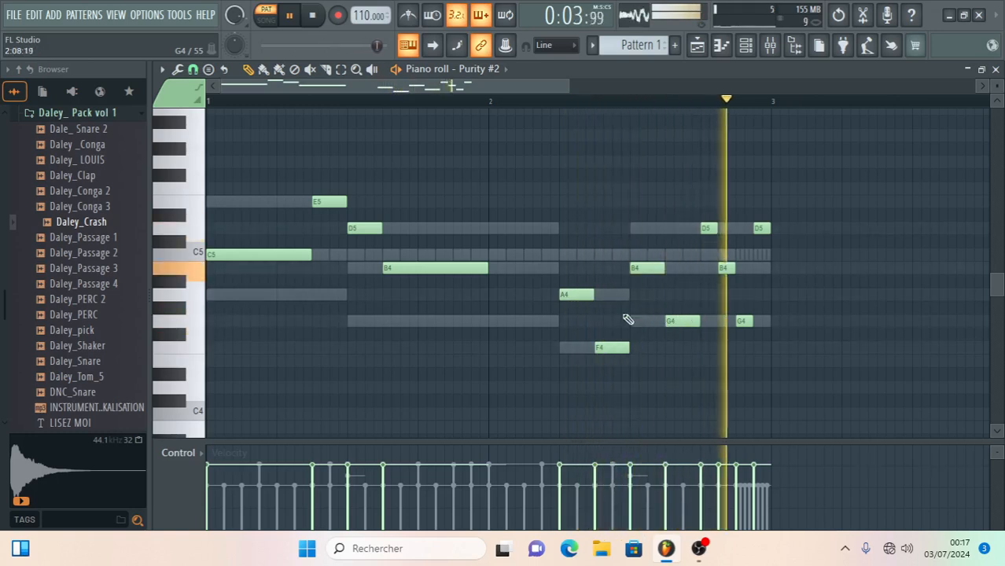
drag(579, 293, 578, 252)
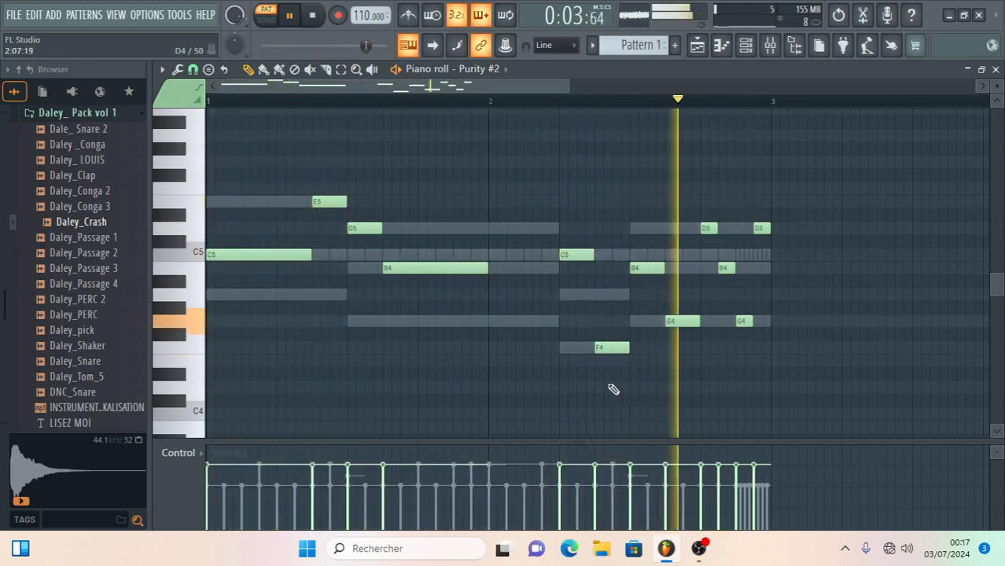
drag(610, 348, 612, 294)
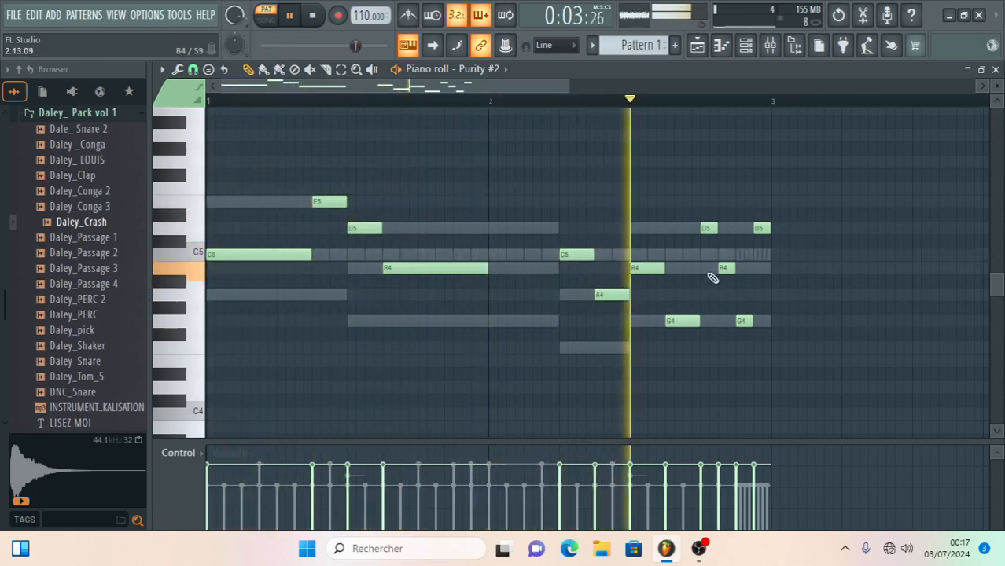
- Delete the four one-step notes ending bar 2, extend the G4 to the bar's end, and close the piano roll
right_click(709, 229)
right_click(726, 268)
right_click(741, 321)
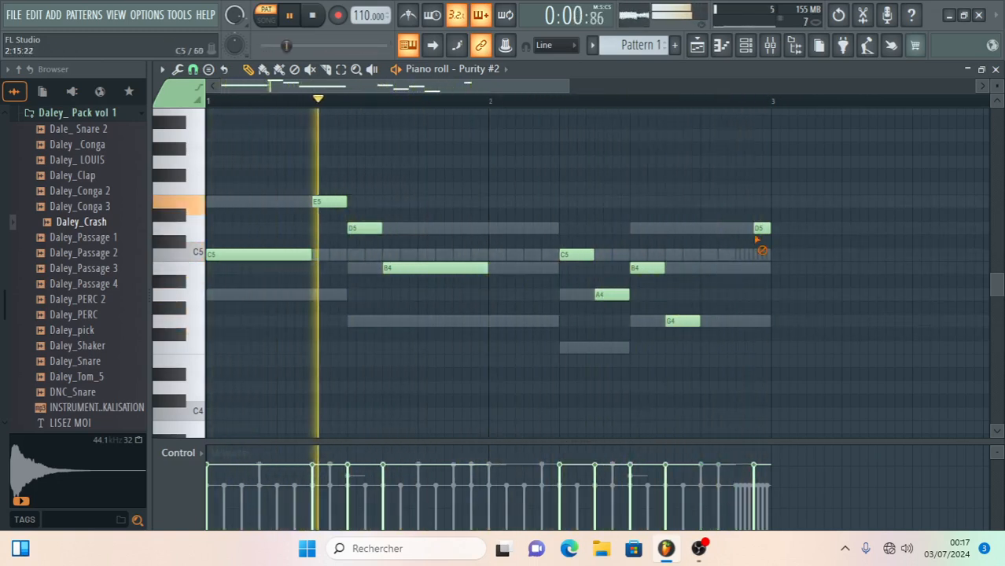
right_click(760, 229)
drag(700, 321, 770, 324)
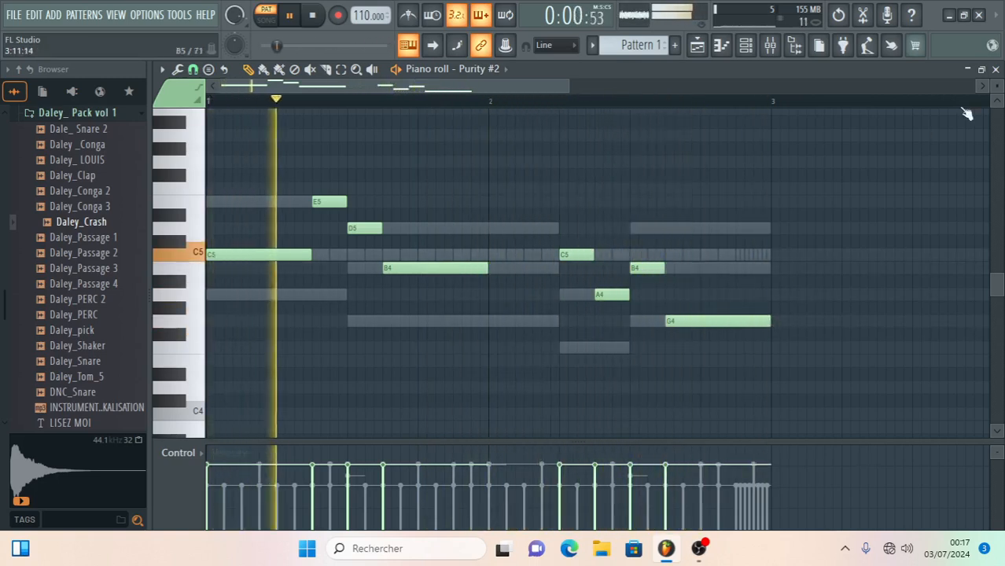
click(996, 70)
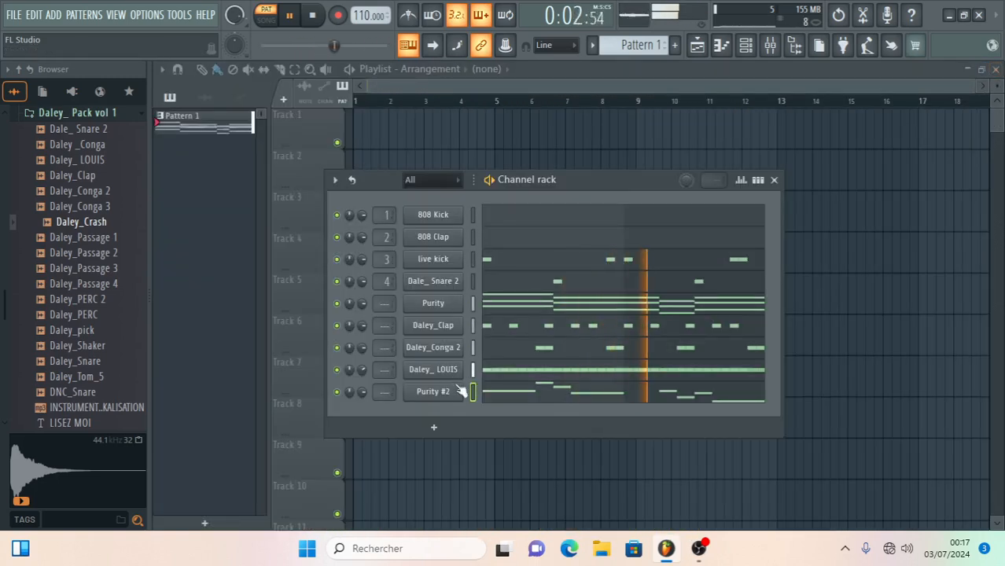
- Add another Purity channel and load the Clean Guitar preset from the GM Normal category
click(434, 428)
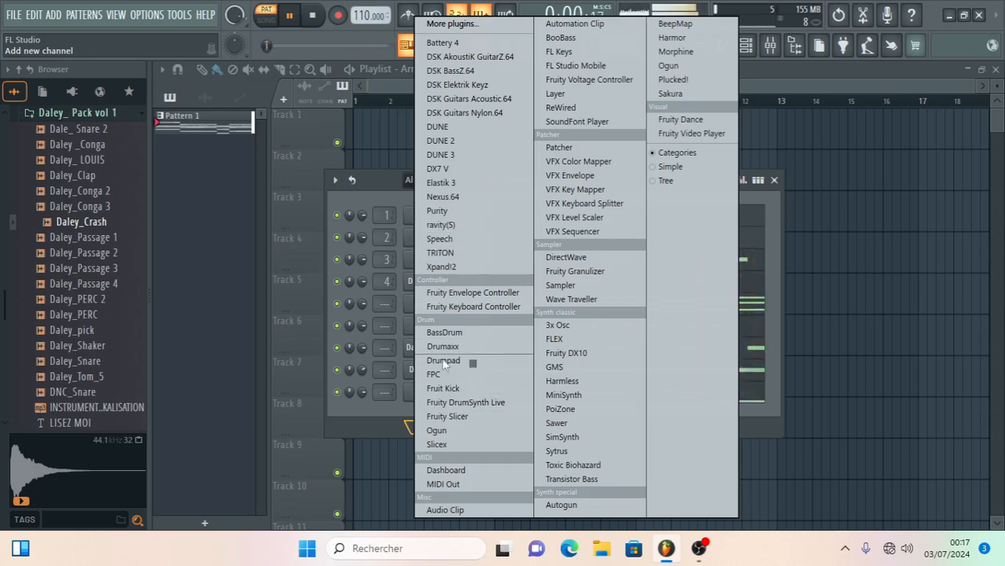
click(439, 211)
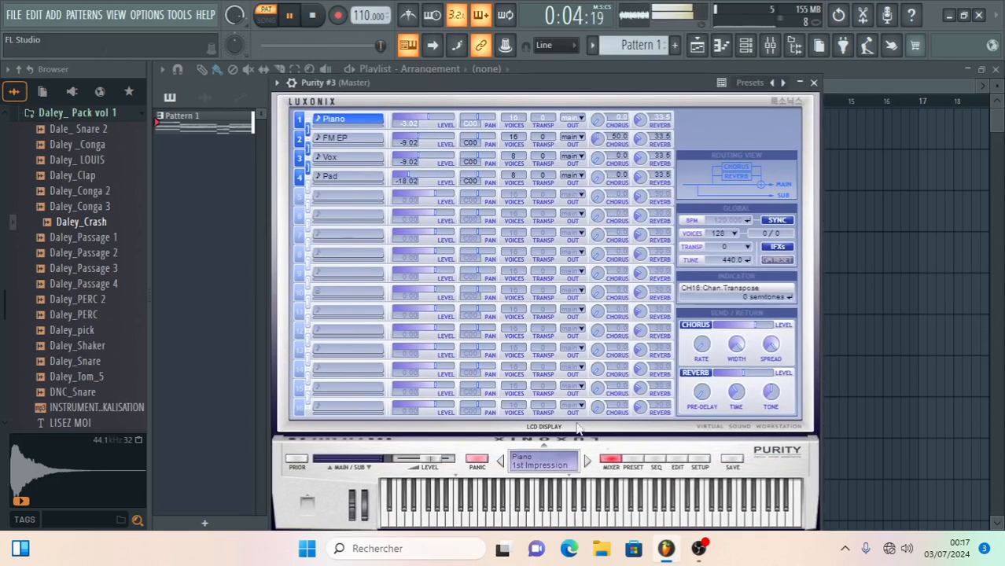
click(638, 459)
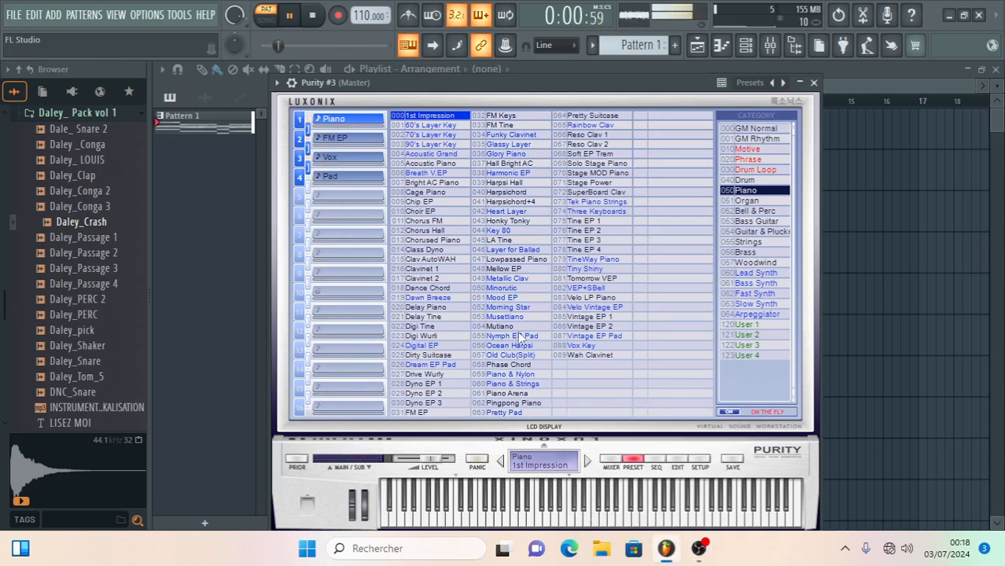
click(432, 269)
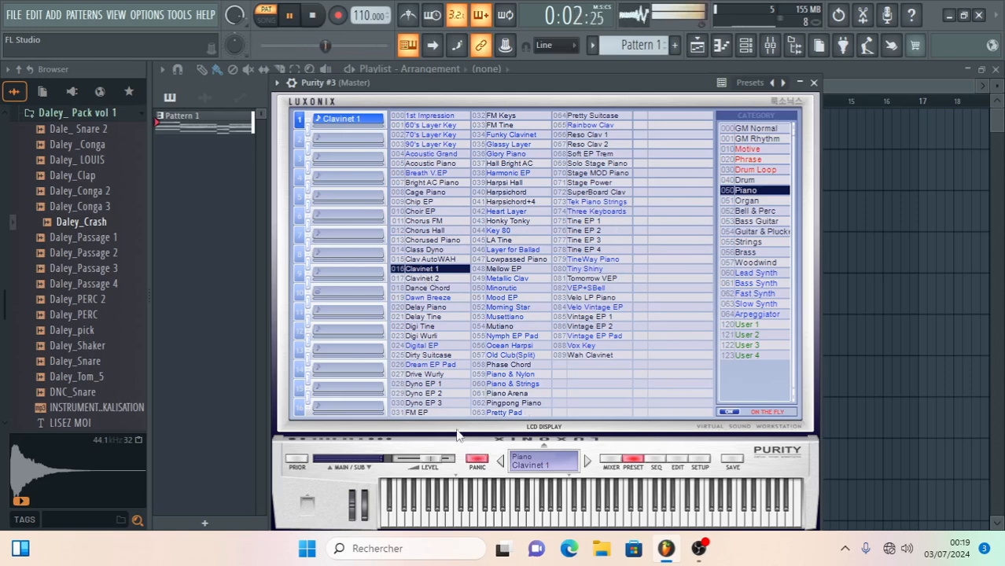
click(757, 129)
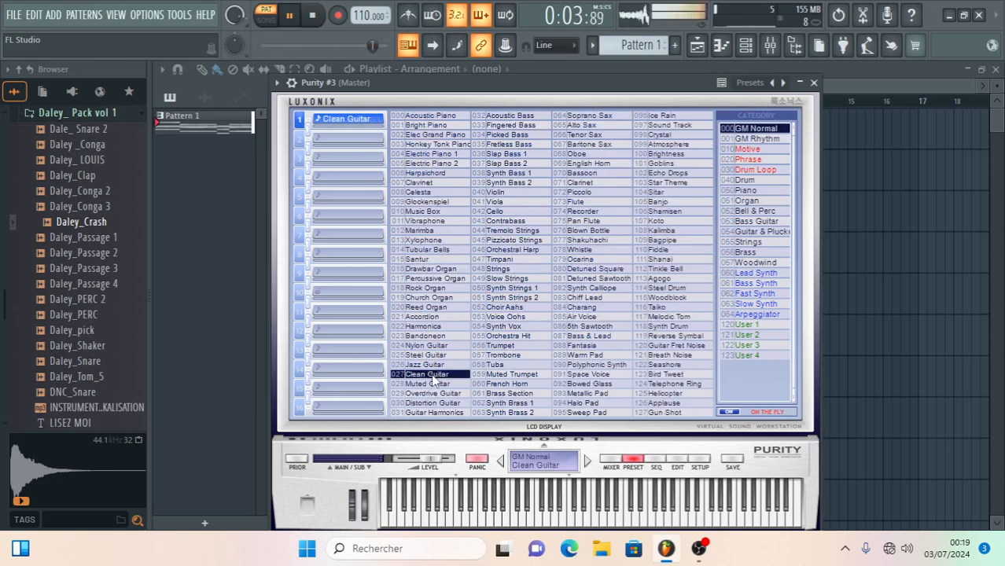
click(814, 83)
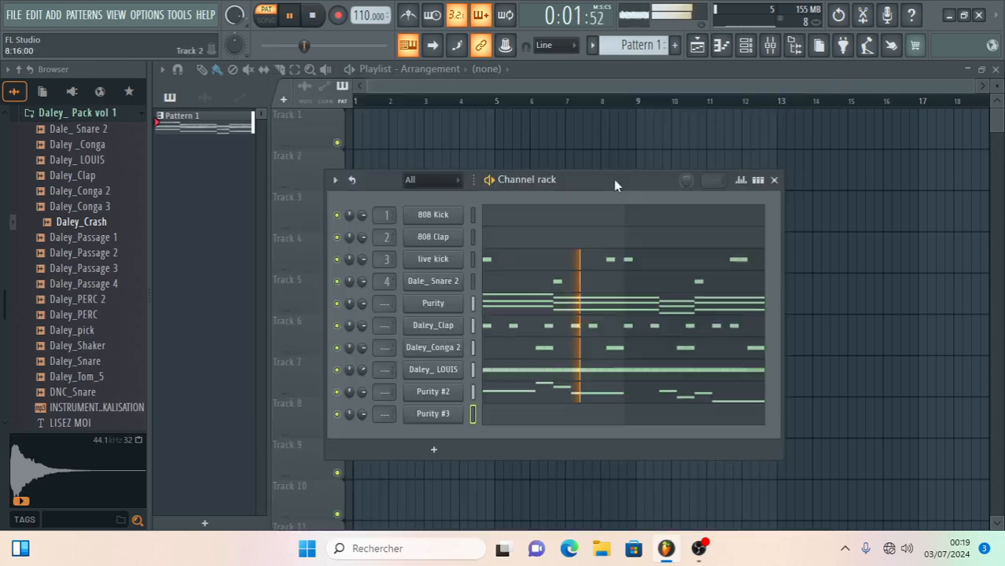
- Open the new Purity channel's piano roll and place a one-step C5 note at step 4 of bar 1
click(512, 405)
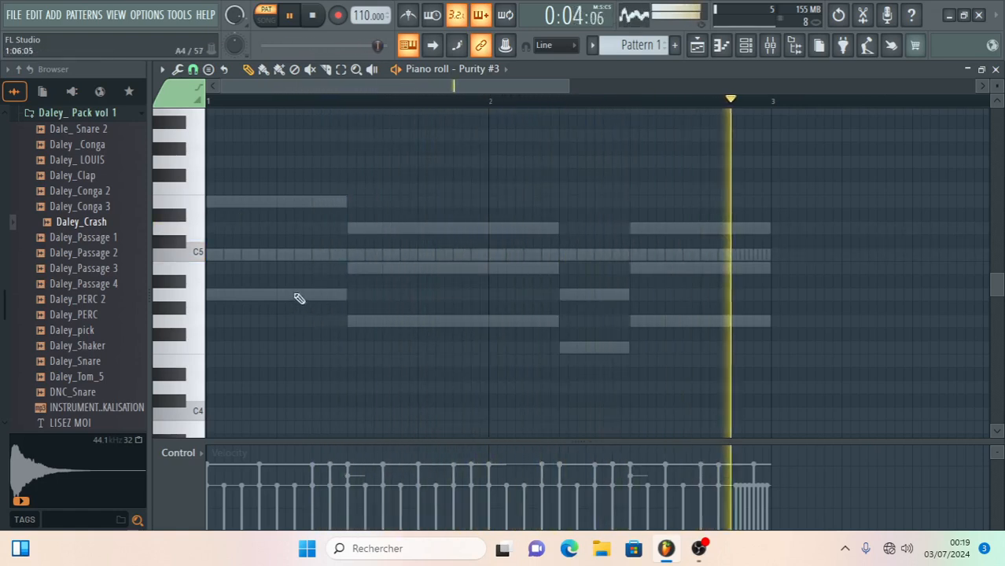
click(275, 254)
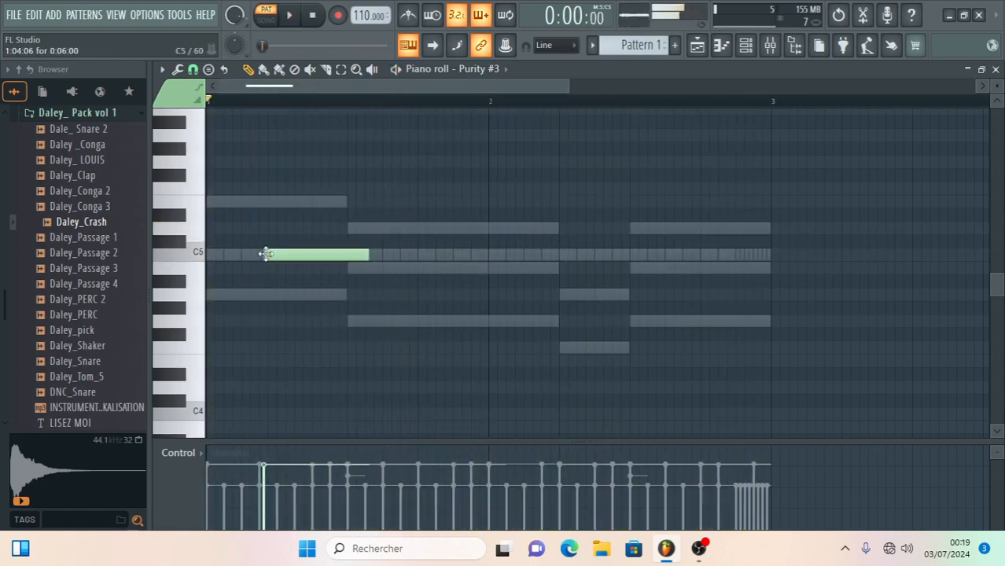
drag(279, 254, 274, 254)
key(space)
key(space)
key(space)
- Add one-step C5 notes at steps 6 and 7 of bar 1
key(space)
drag(363, 254, 277, 258)
click(247, 254)
key(space)
drag(251, 255, 306, 258)
key(space)
key(space)
key(space)
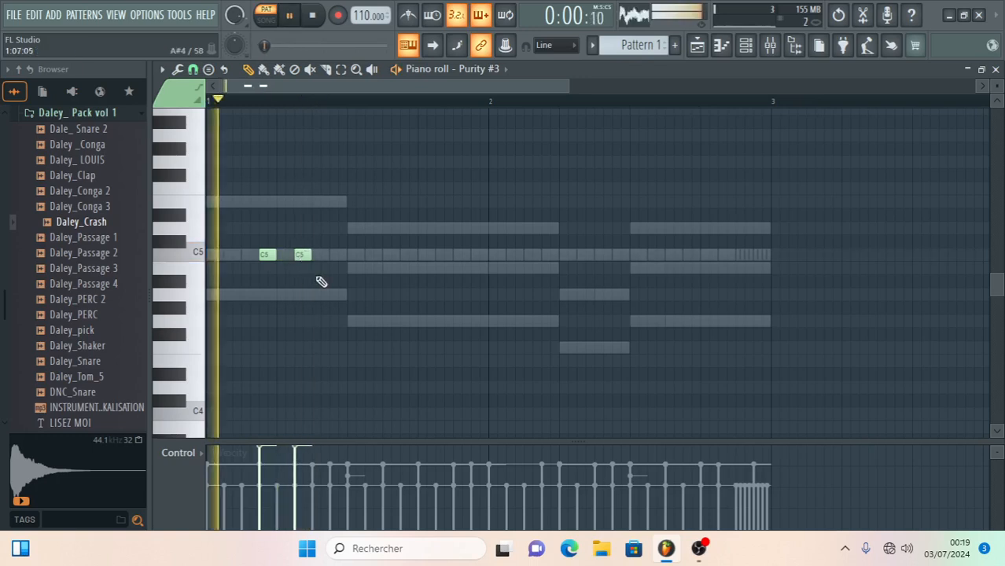
key(space)
key(space)
click(318, 255)
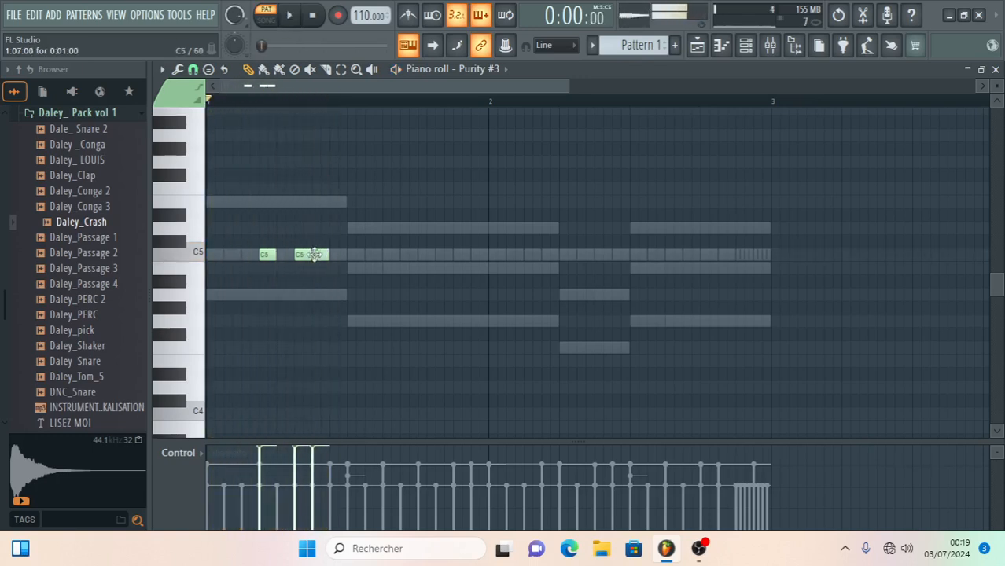
- Place a two-step B4 at step 9 of bar 1 and duplicate the four-note phrase into bar 2
click(352, 269)
drag(354, 272, 381, 269)
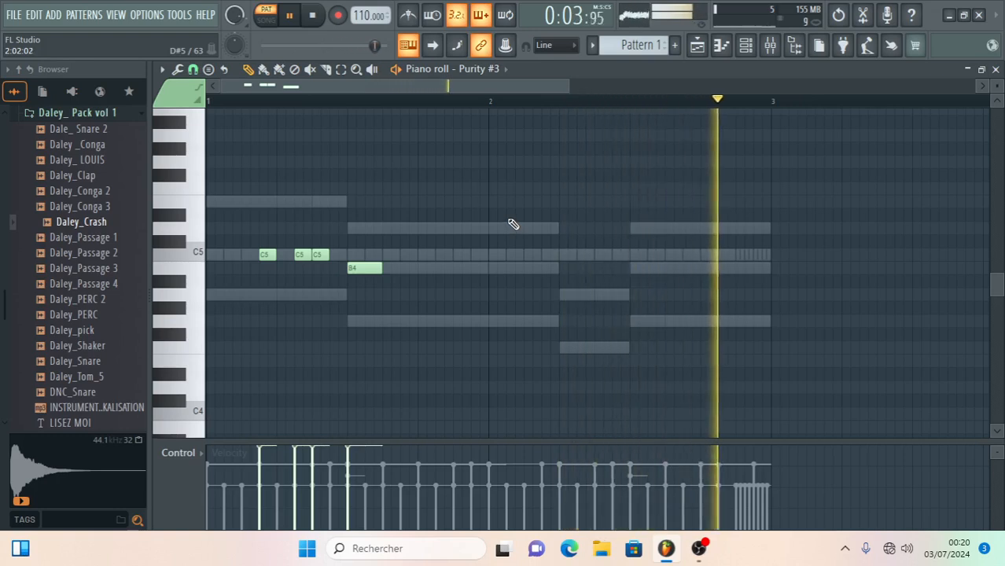
key(ctrl+b)
drag(396, 255, 550, 262)
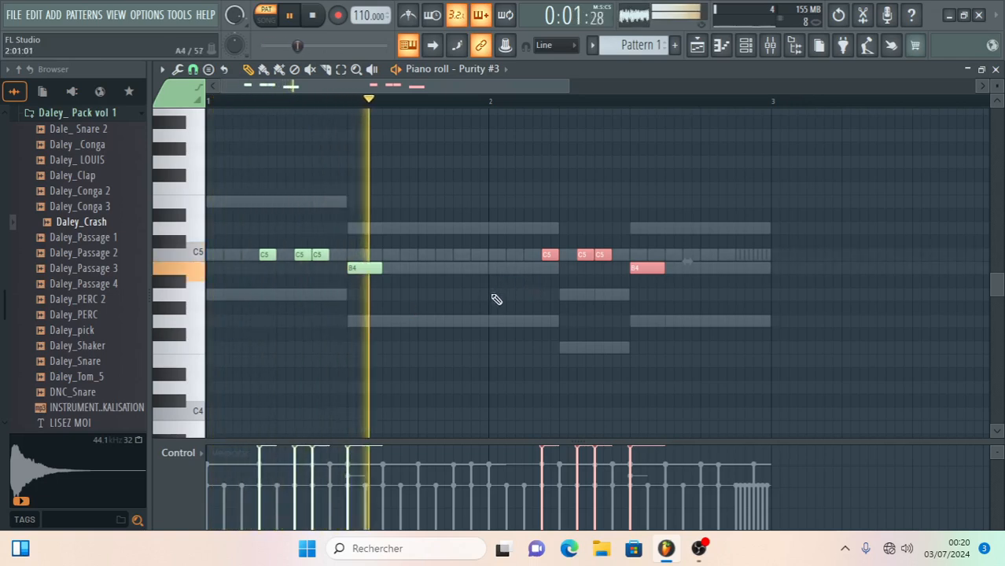
- Place one-step notes D5 at step 13 and B4 at step 15 of bar 1, deleting the D5 at step 16
click(422, 228)
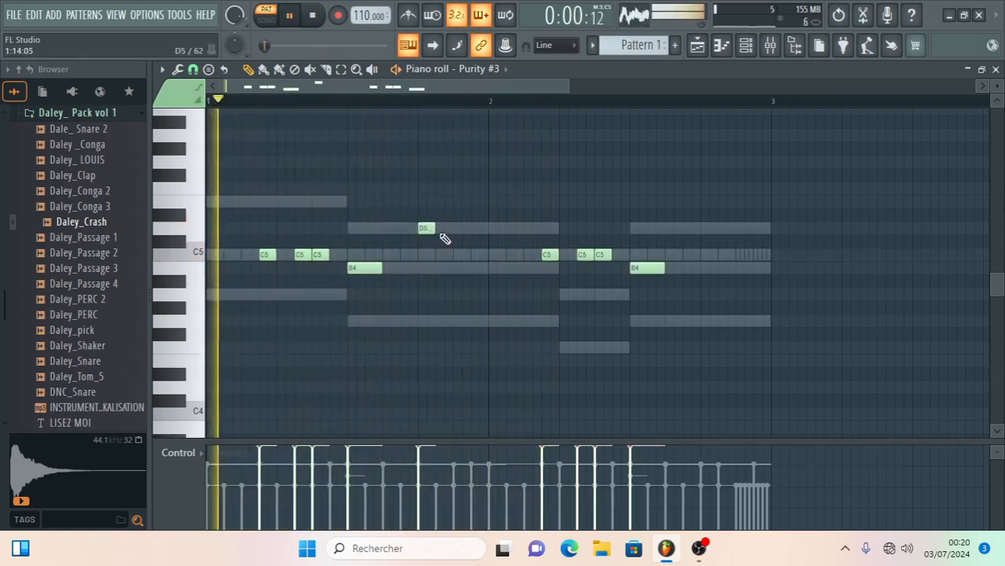
click(460, 268)
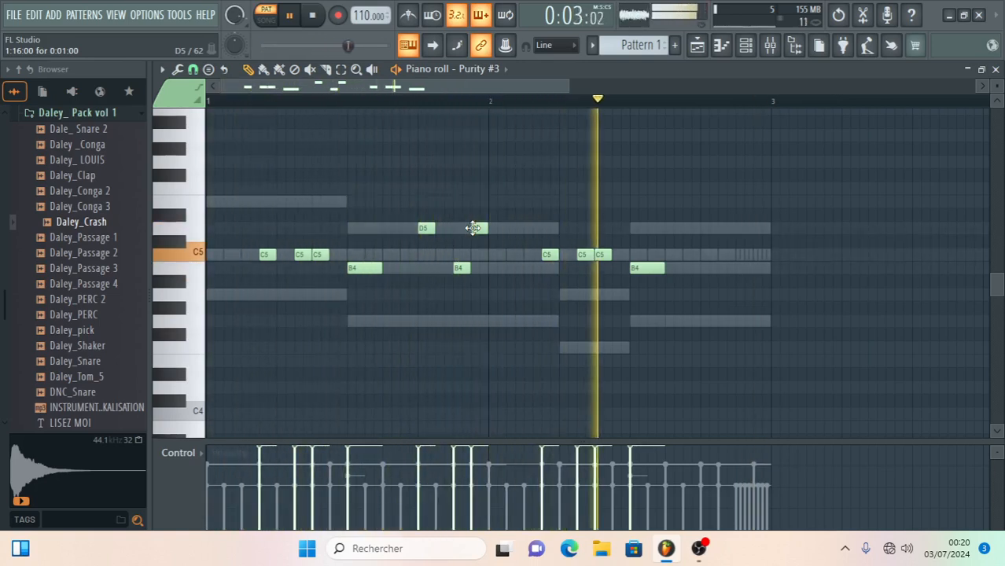
right_click(473, 228)
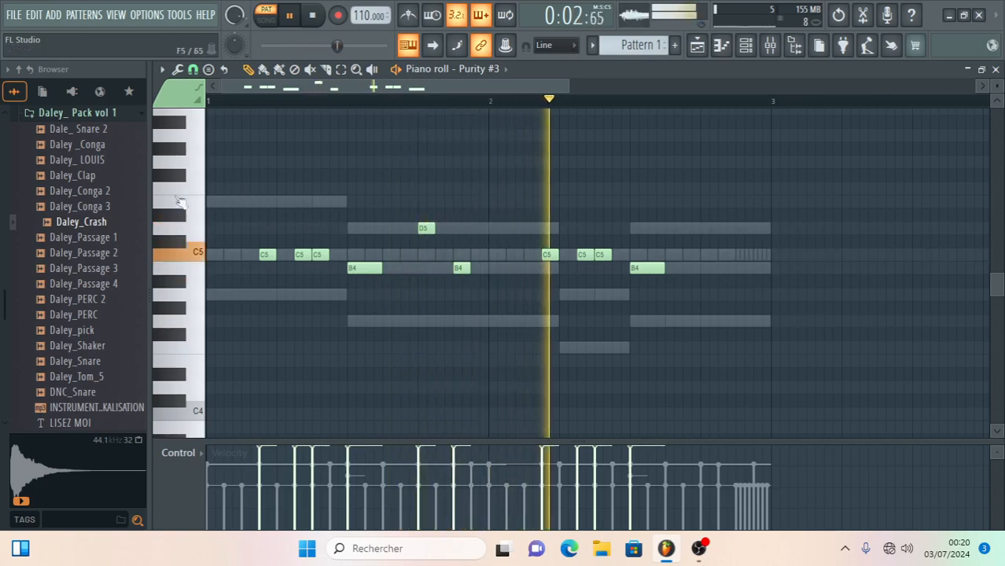
- Replace bar 1's D5 at step 13 with a two-step D5 at step 11 and close the piano roll
click(390, 229)
right_click(423, 229)
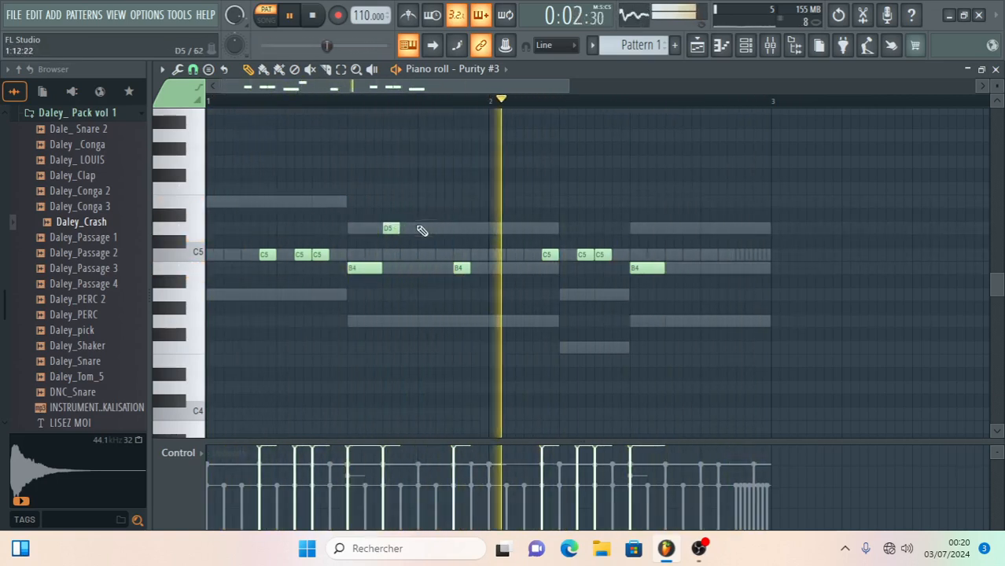
drag(399, 228, 418, 228)
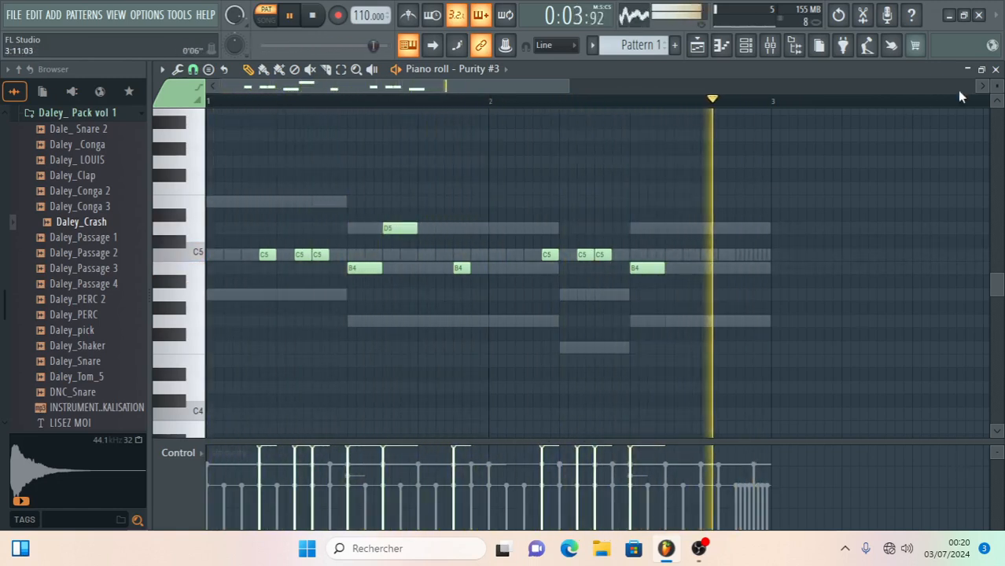
click(996, 70)
- Add a Sytrus channel with its default sound and close the plugin window
click(432, 451)
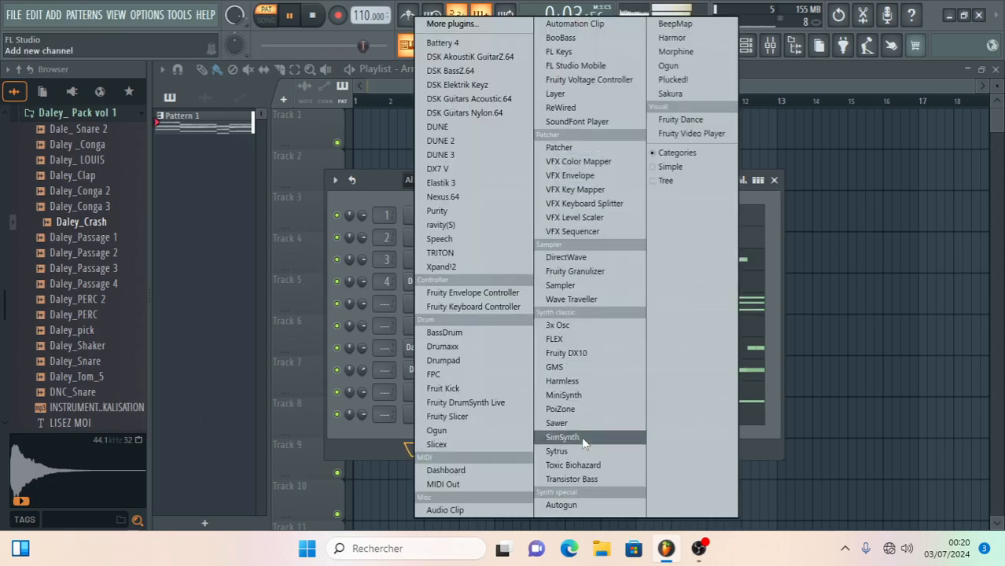
click(559, 453)
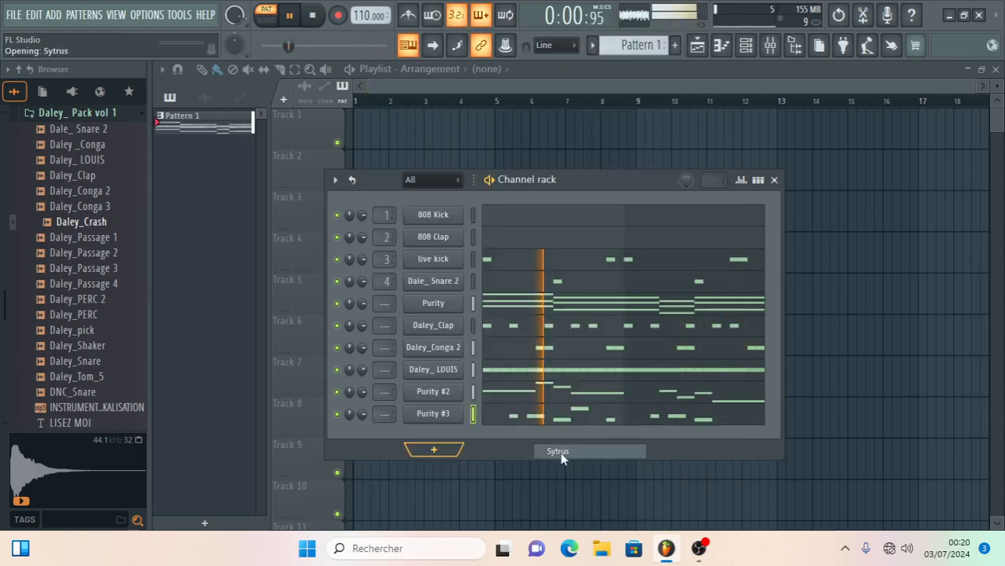
drag(499, 257, 454, 63)
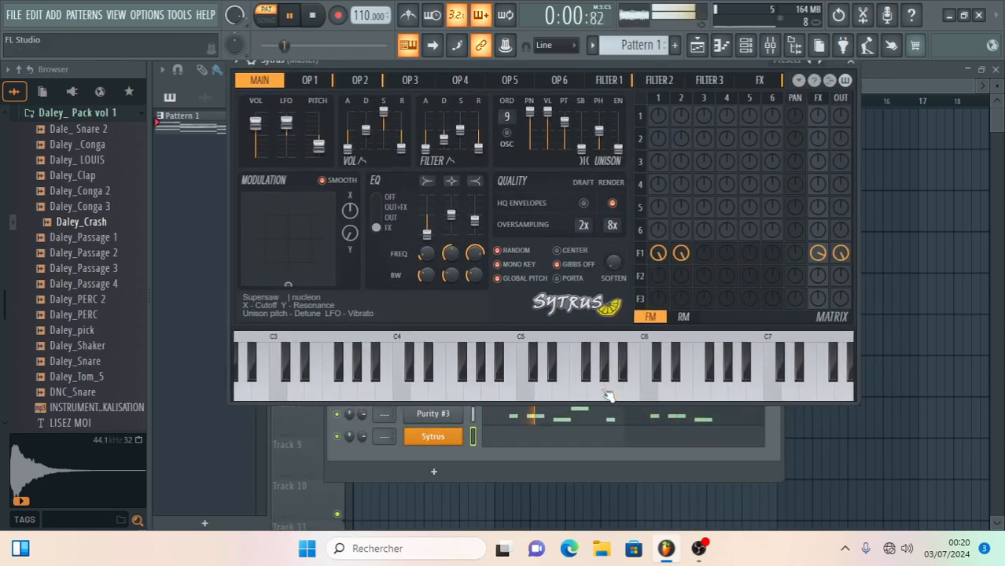
click(850, 62)
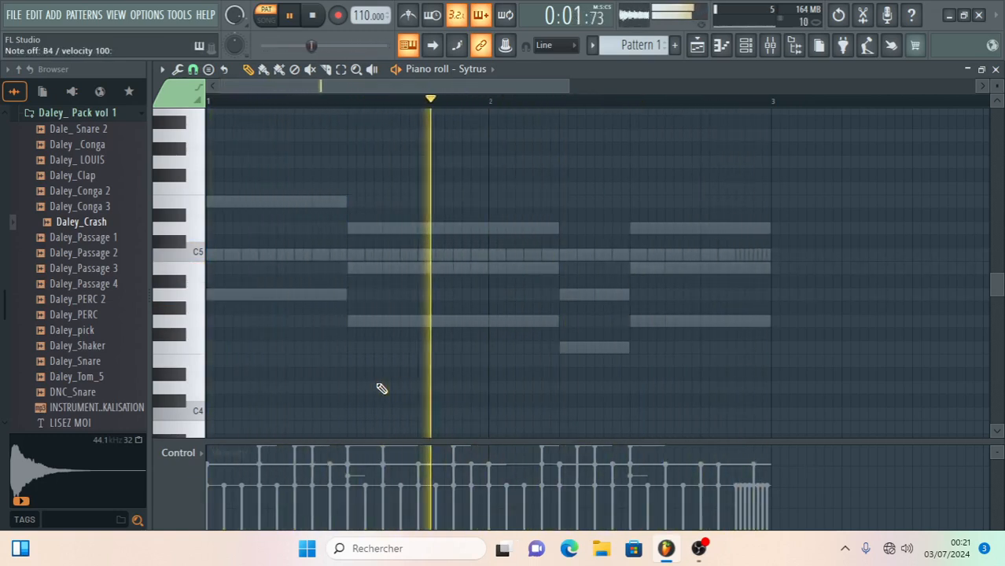
- In the Sytrus piano roll, place one-step notes C5 at step 1 and A4 at step 4 of bar 1
click(218, 255)
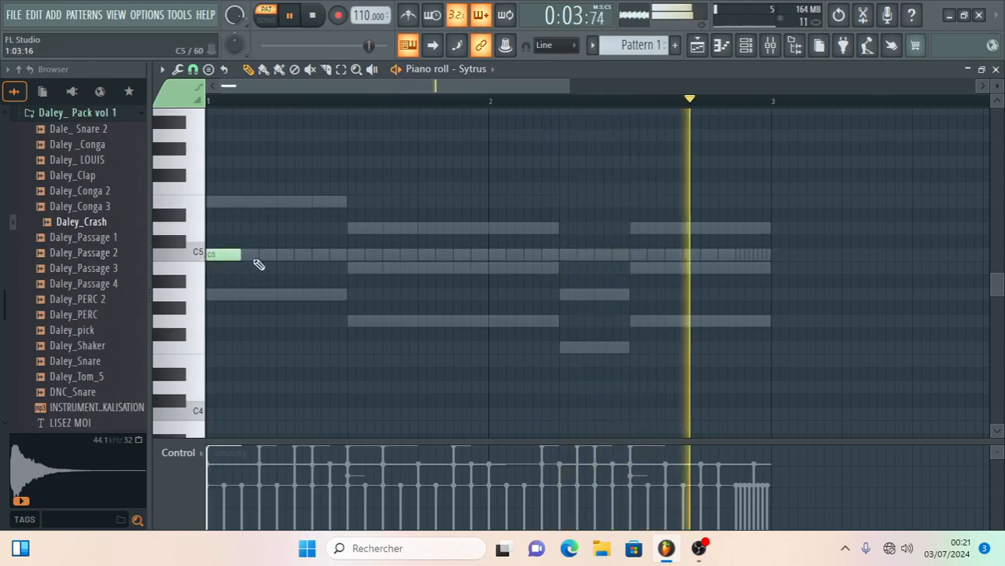
click(280, 297)
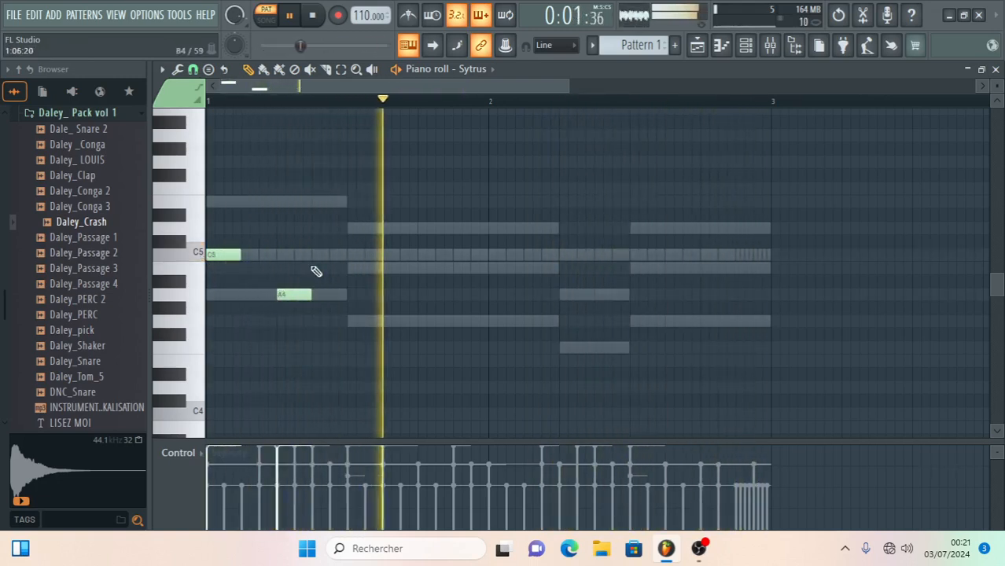
key(space)
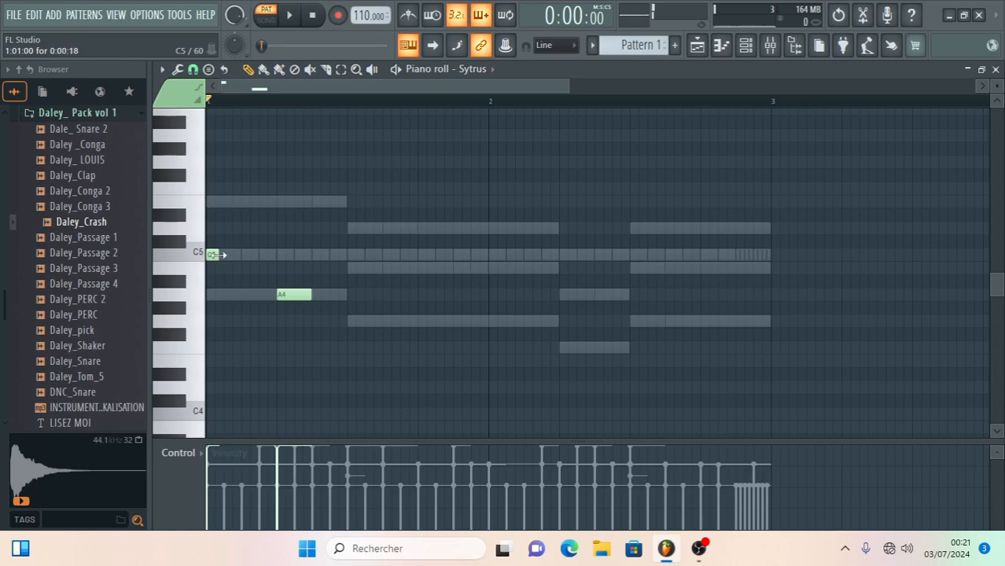
drag(295, 297, 277, 297)
key(space)
key(space)
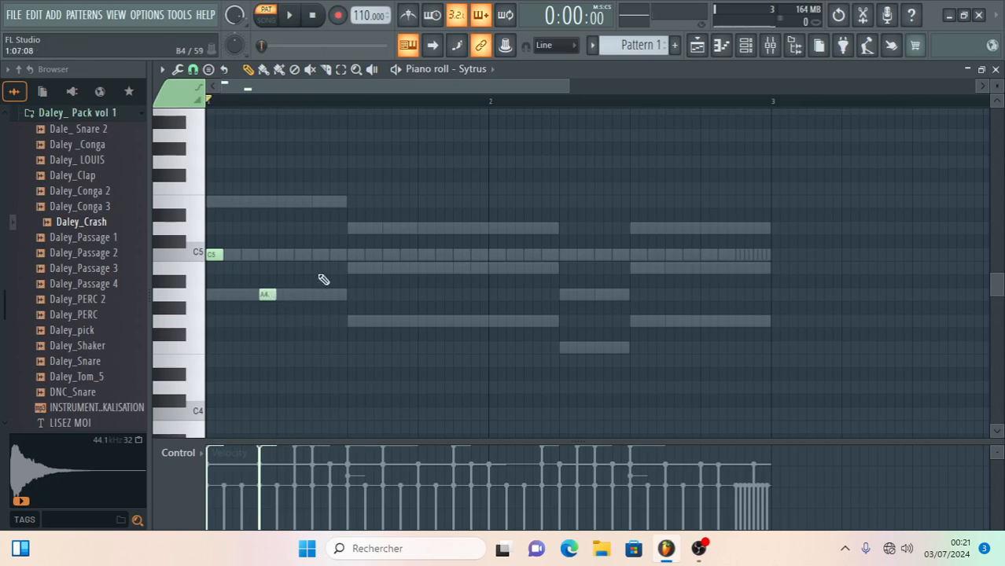
- Audition candidate notes, place a one-step B4 at step 9 of bar 1, and play the pattern
key(z)
key(a)
key(a)
key(n)
key(comma)
key(comma)
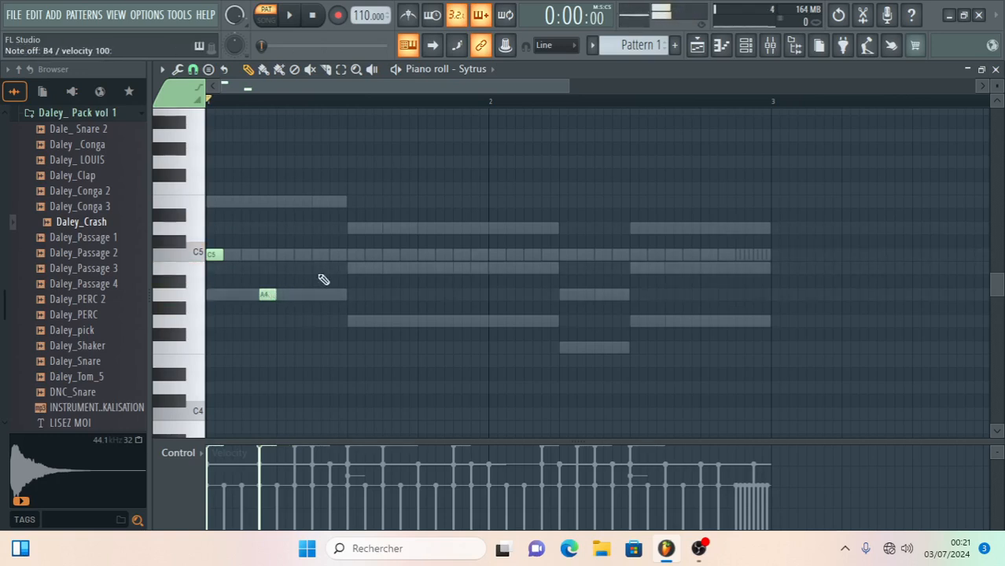
click(352, 270)
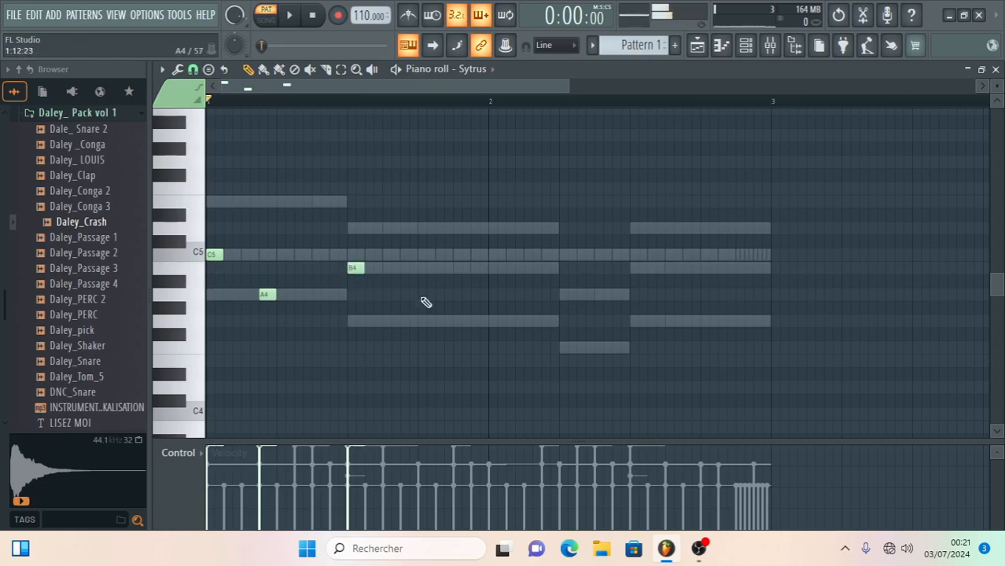
key(space)
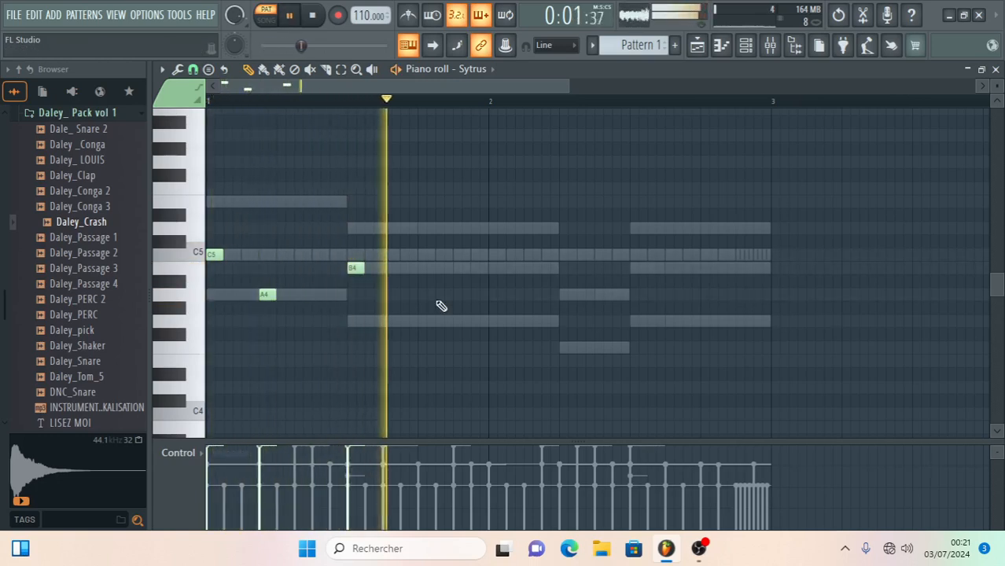
key(space)
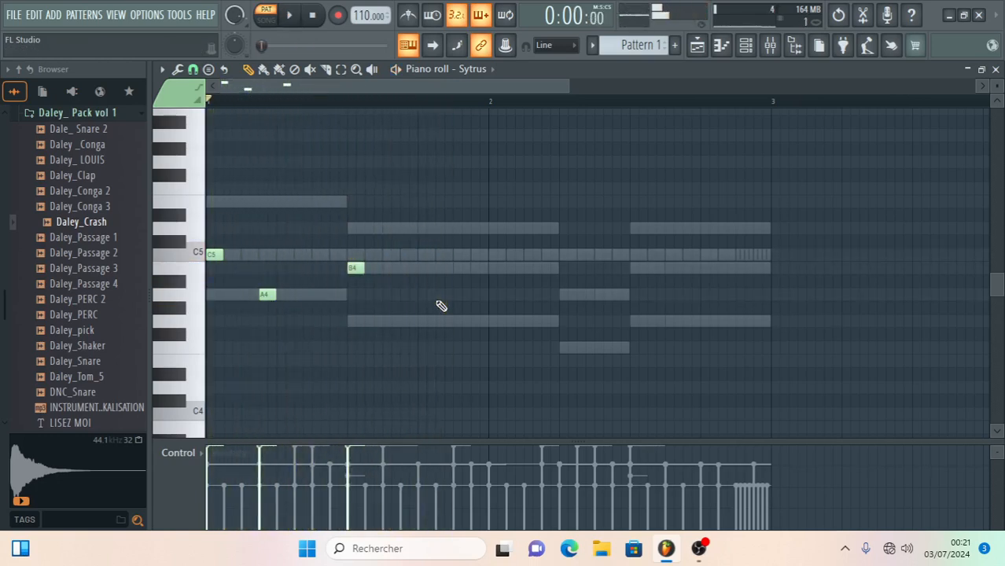
- Transpose the three Sytrus notes up one octave and play the pattern
key(ctrl+Up)
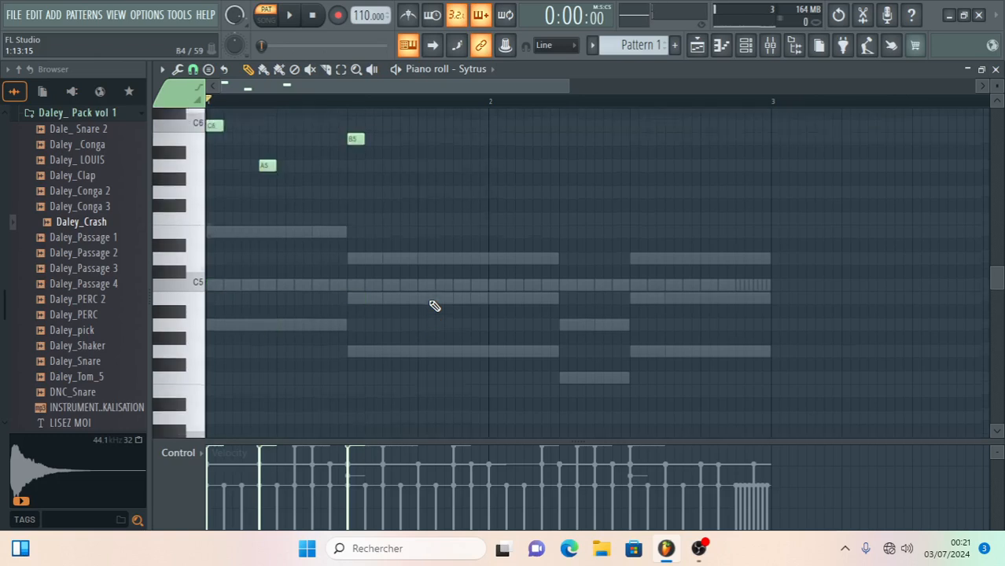
key(space)
key(space)
key(space)
- Add one-step A5 notes at steps 6 and 7 of bar 1, play the pattern, and shrink the piano roll window
click(302, 168)
drag(308, 168, 302, 170)
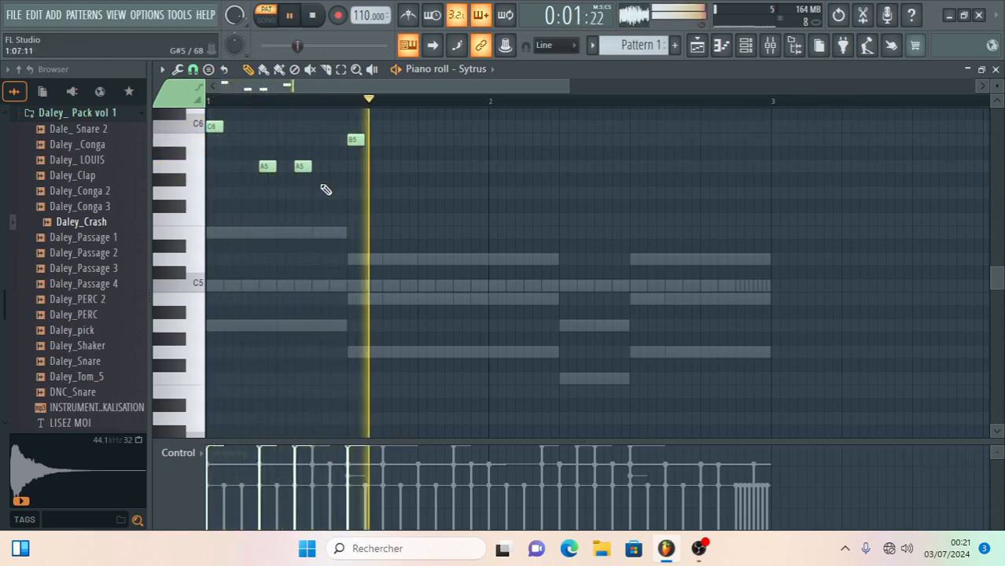
click(321, 166)
key(space)
key(space)
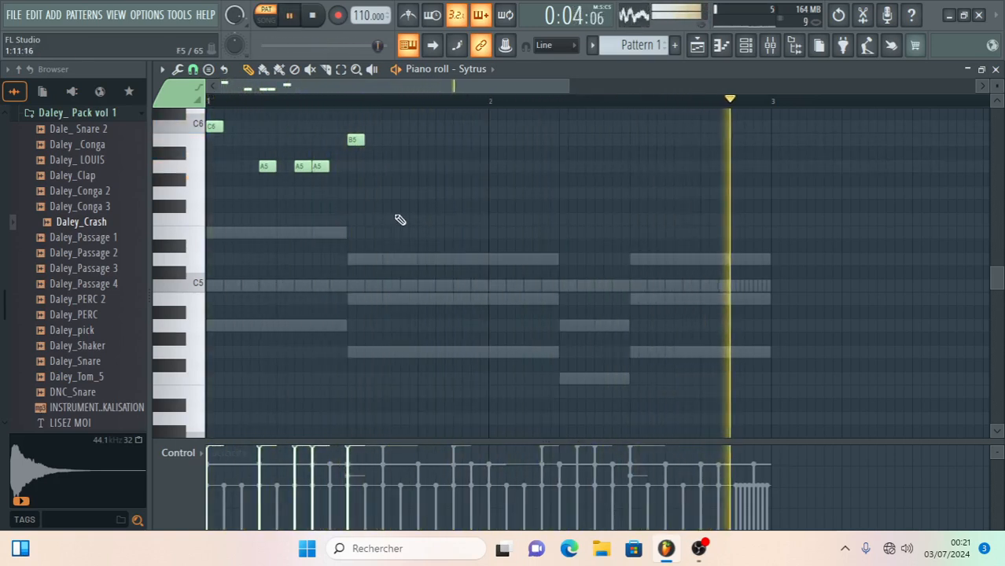
key(space)
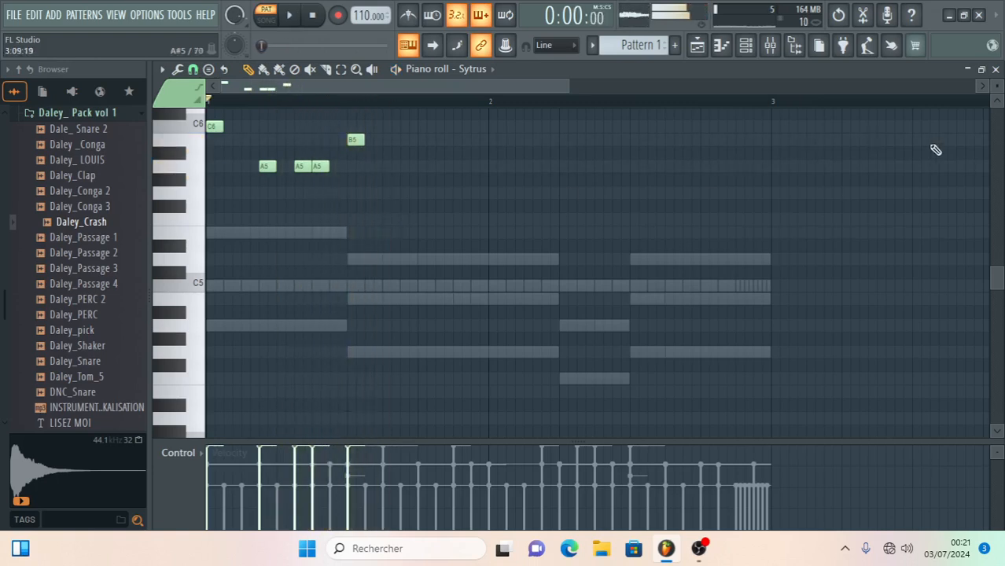
click(981, 69)
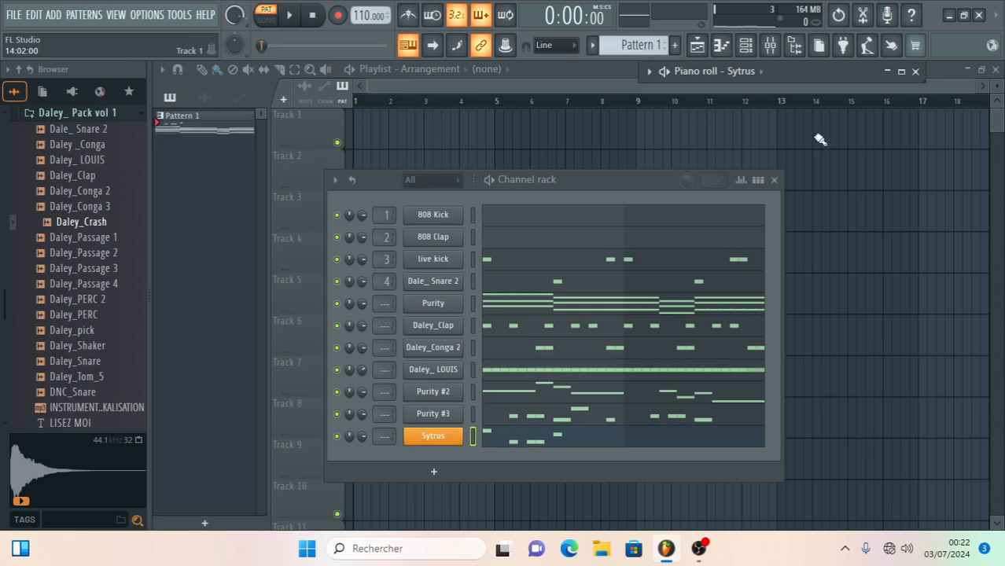
click(698, 555)
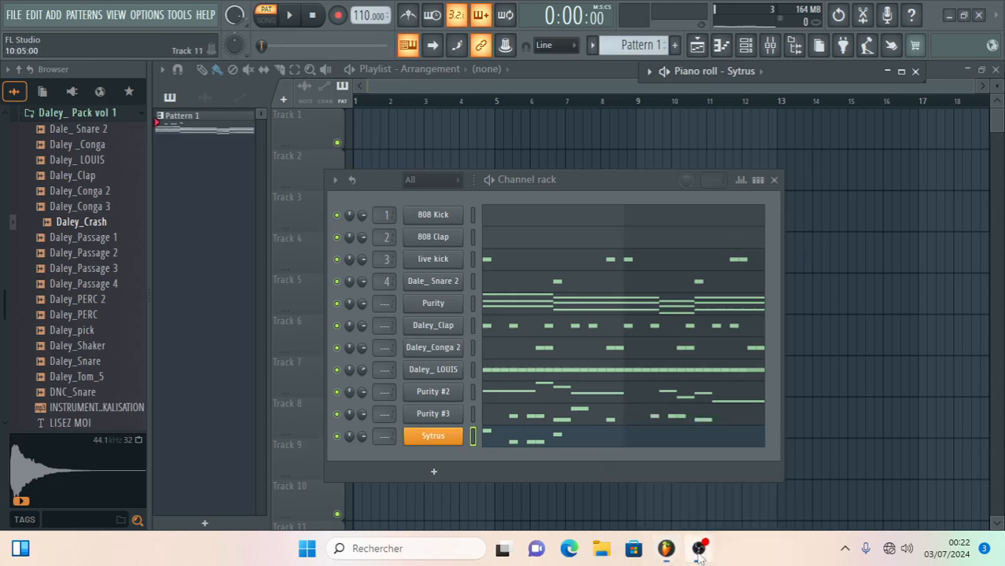